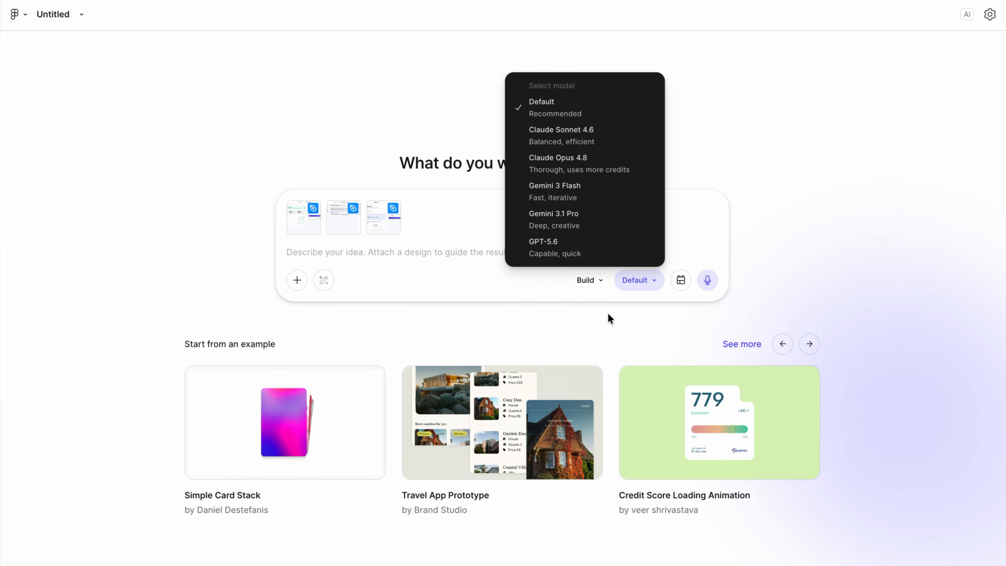
Show the Build and Plan generation modes in the prompt box's mode dropdown
click(594, 281)
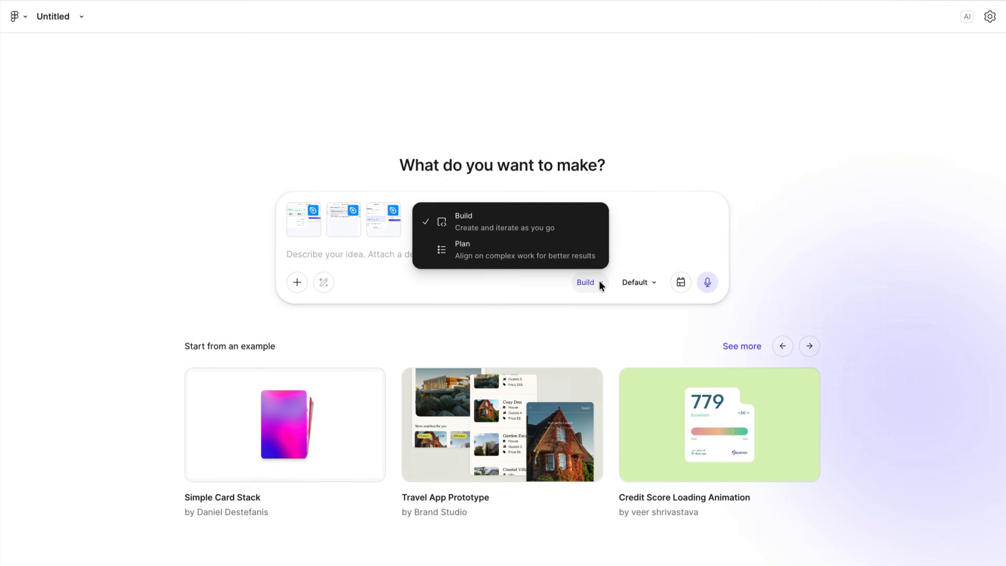
Return to the empty Make start page offering Open folder and Clone repository
click(681, 280)
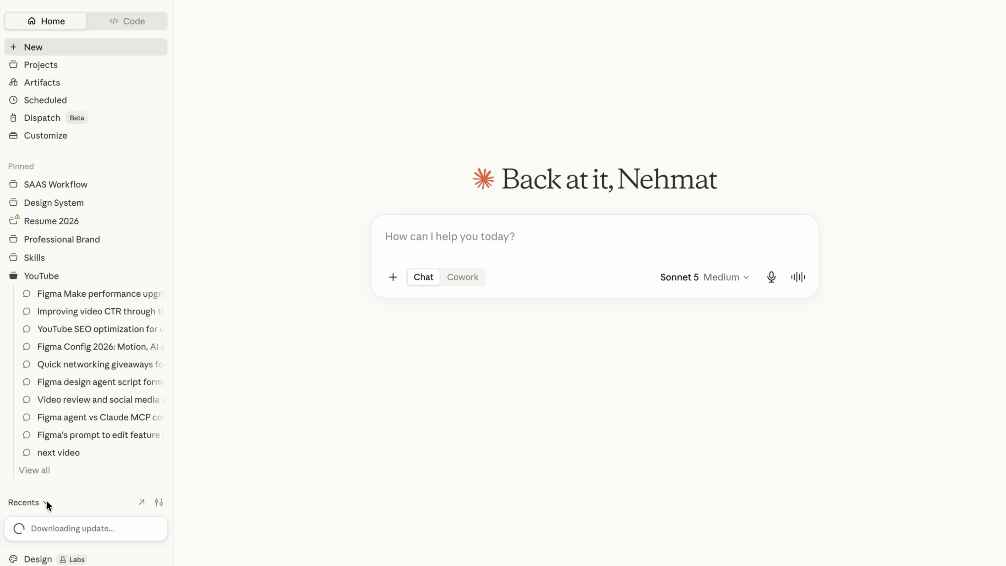
scroll(47, 500, down, 3)
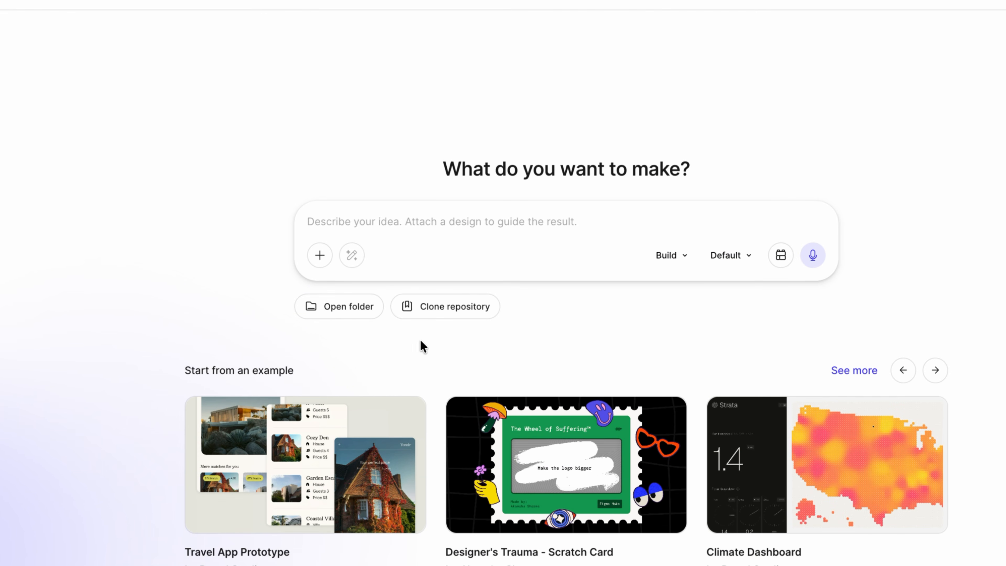
Clone a repository and generate the Ottawa REDBLACKS iOS app, viewing it in Preview
click(453, 313)
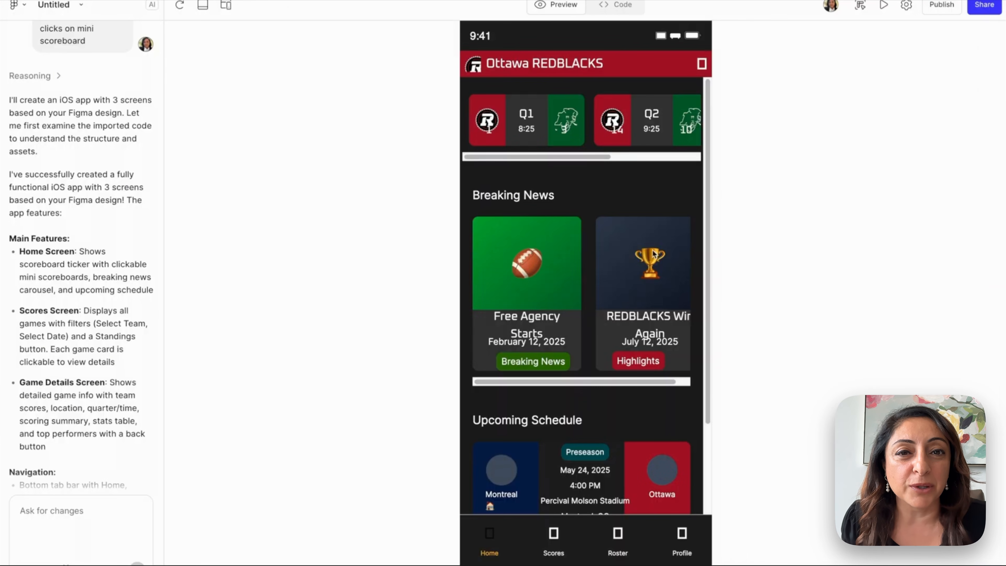
Try the sports app inside an iPhone 16 device frame
scroll(638, 276, down, 2)
scroll(638, 281, up, 2)
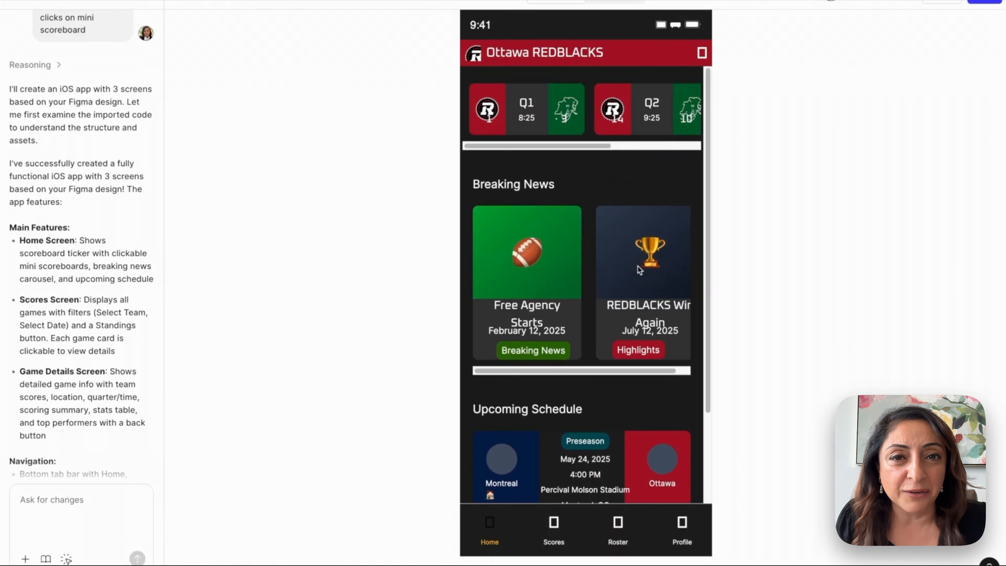
click(607, 147)
drag(608, 150, 570, 151)
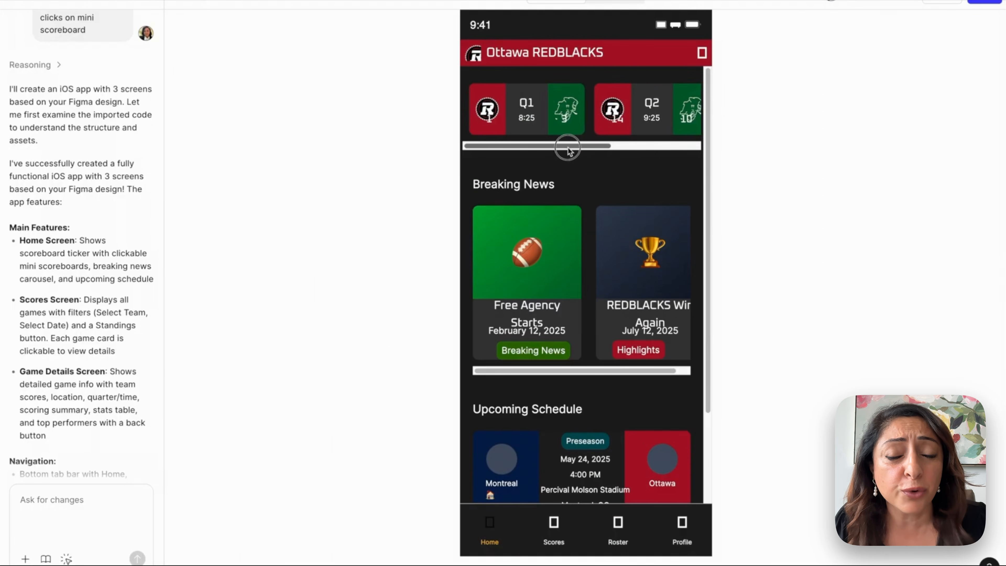
click(233, 3)
mouse_move(572, 164)
mouse_down()
mouse_move(629, 162)
mouse_move(573, 154)
mouse_up()
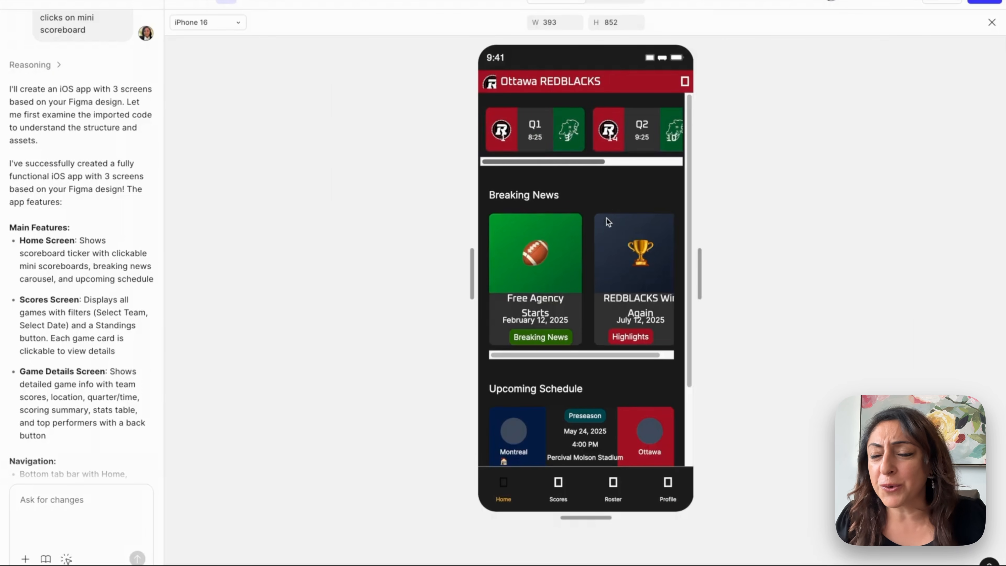
scroll(600, 288, down, 2)
drag(582, 303, 642, 298)
Bring up the Interactive workflow prototype at its Lumina Configure Localization Pipeline step
scroll(596, 352, down, 2)
scroll(595, 352, up, 2)
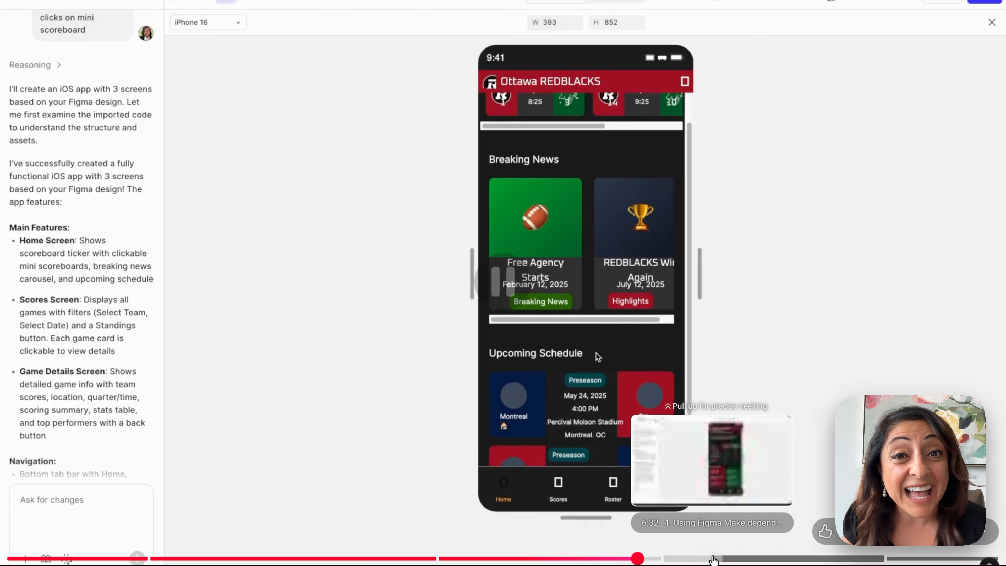
click(712, 559)
click(816, 559)
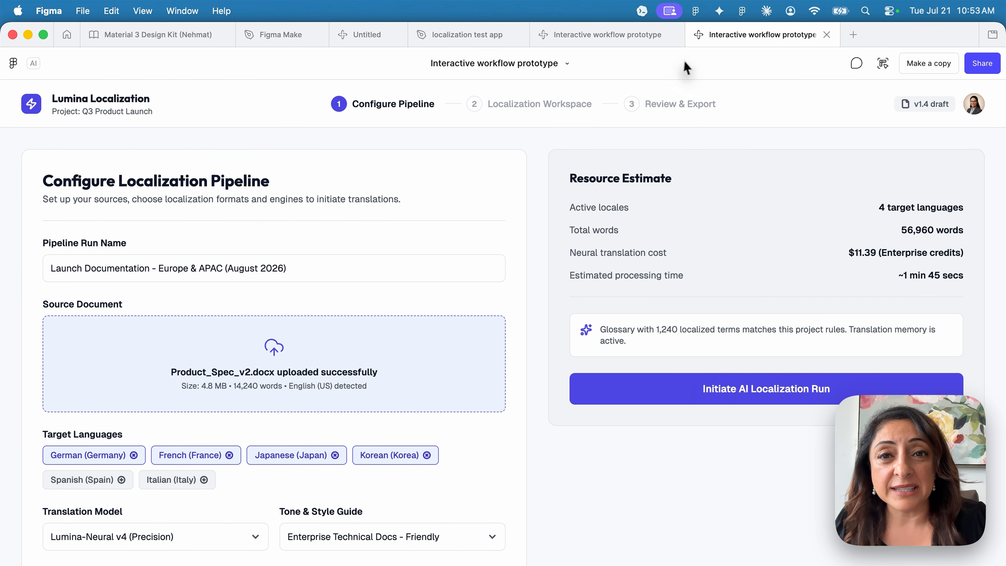
Advance the prototype to Review & Export, then set up cloning by URL from mui-wrapper's GitHub page
click(521, 111)
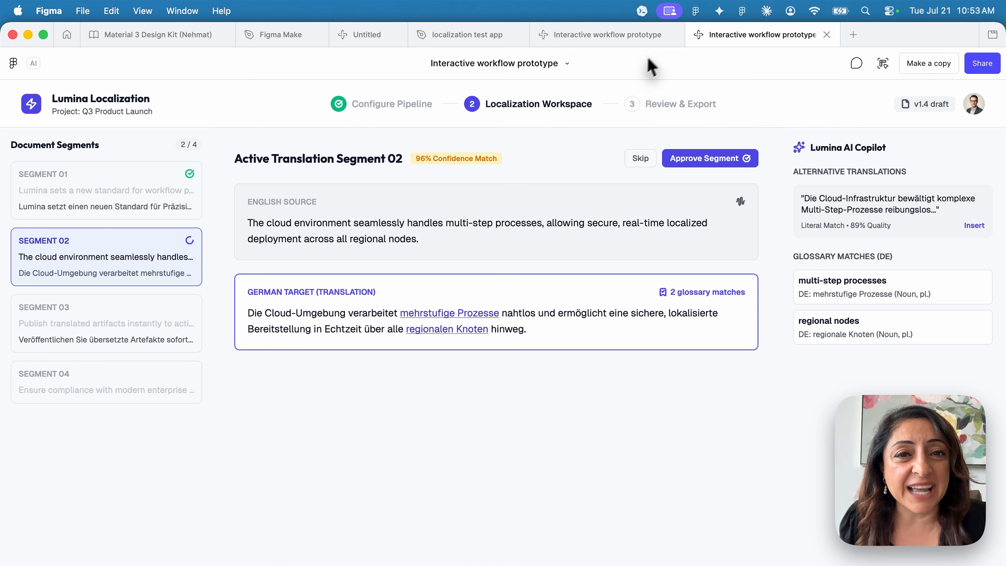
click(667, 104)
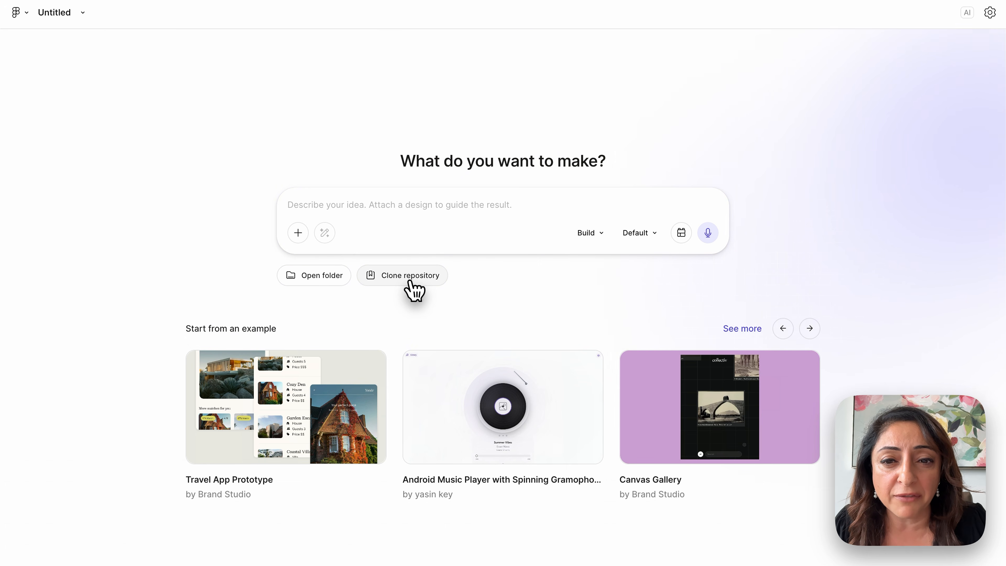
click(412, 288)
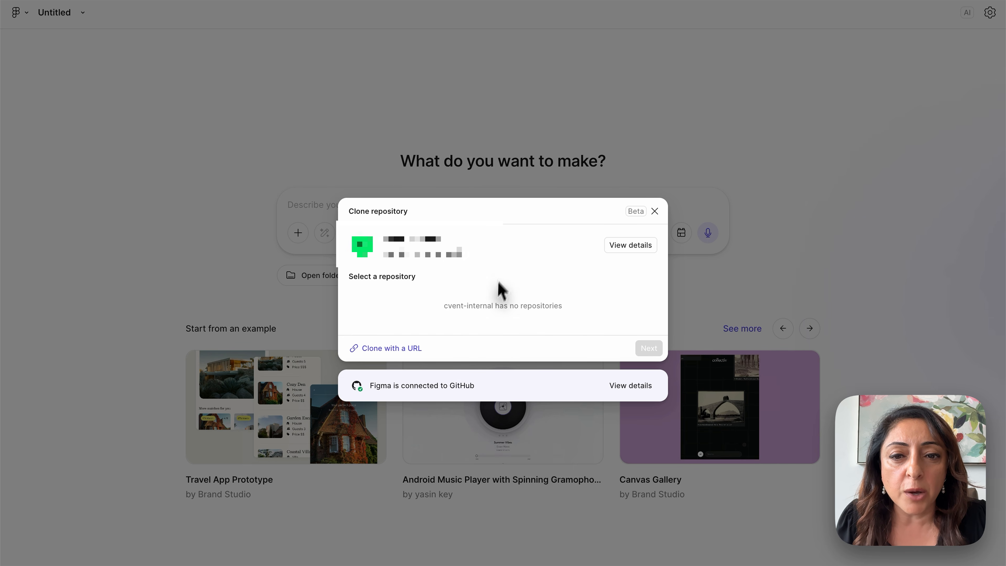
click(412, 349)
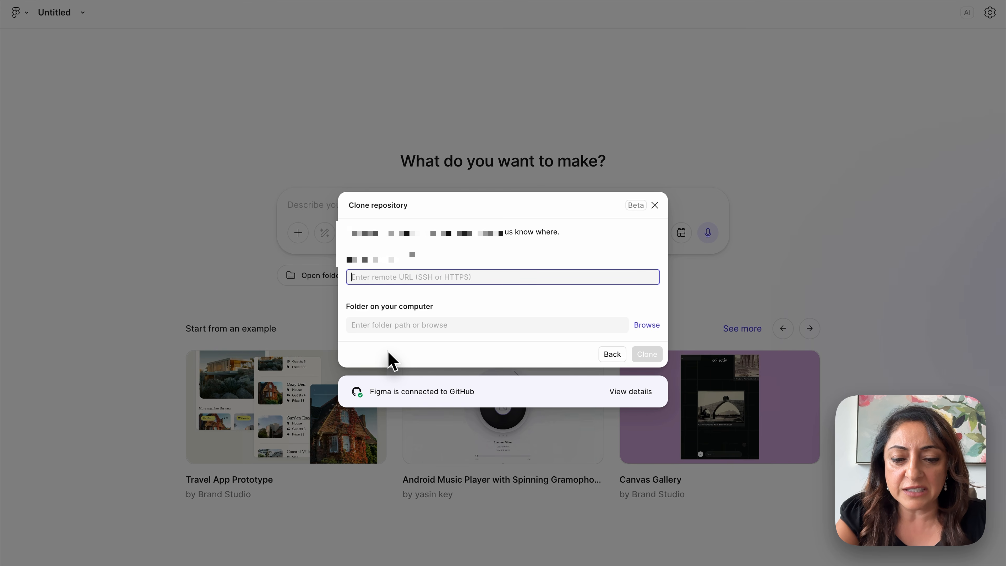
key(super+Tab)
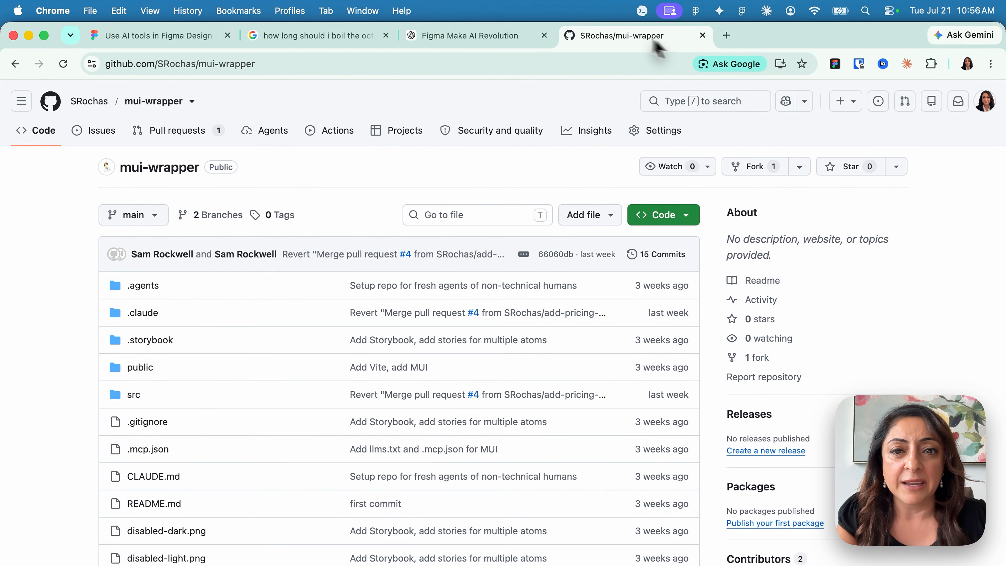
Paste the mui-wrapper HTTPS clone URL into Make's remote URL field and browse for a folder
click(688, 217)
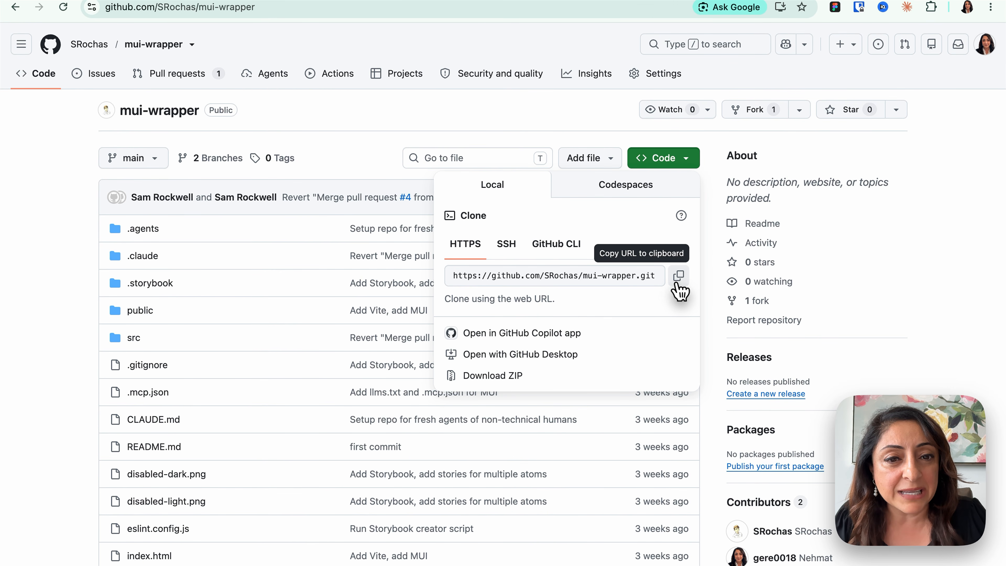
key(super+Tab)
text(https://github.com/SRochas/mui-wrapper.git)
click(452, 319)
click(647, 318)
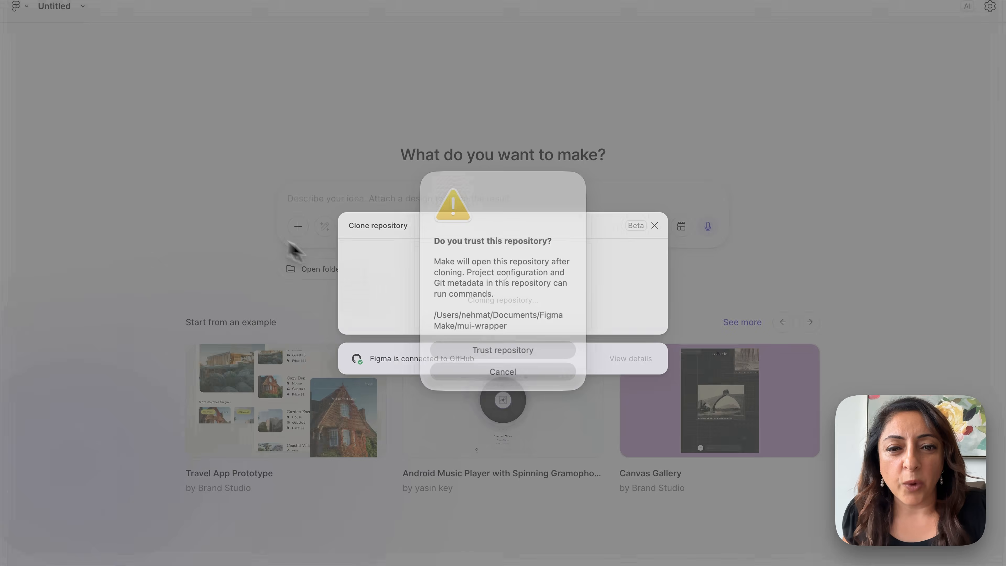
Trust the mui-wrapper repo so Make clones it and serves it at localhost:5173
click(549, 350)
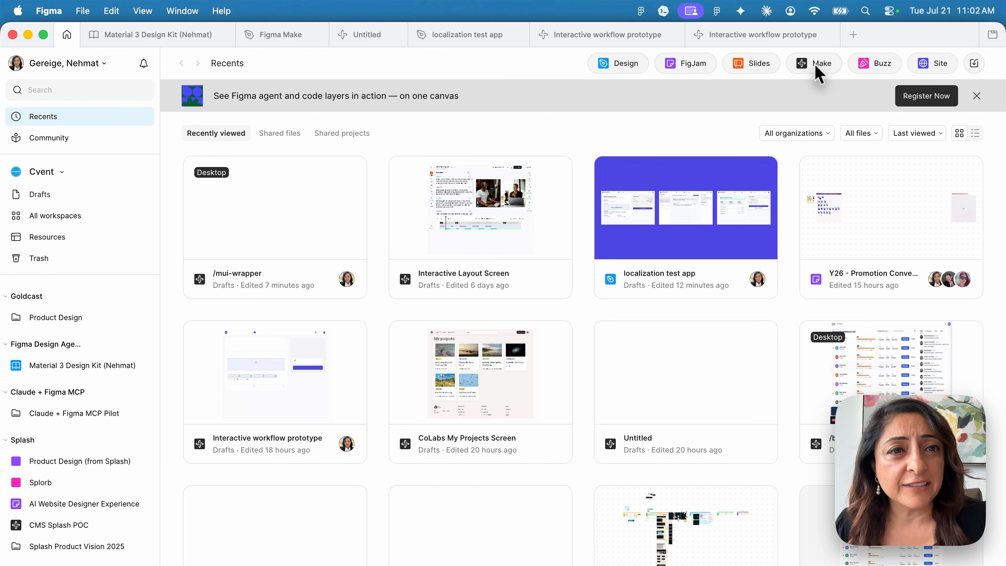
Create a new Make file, browse the Connectors list in Add context, then close it
click(815, 68)
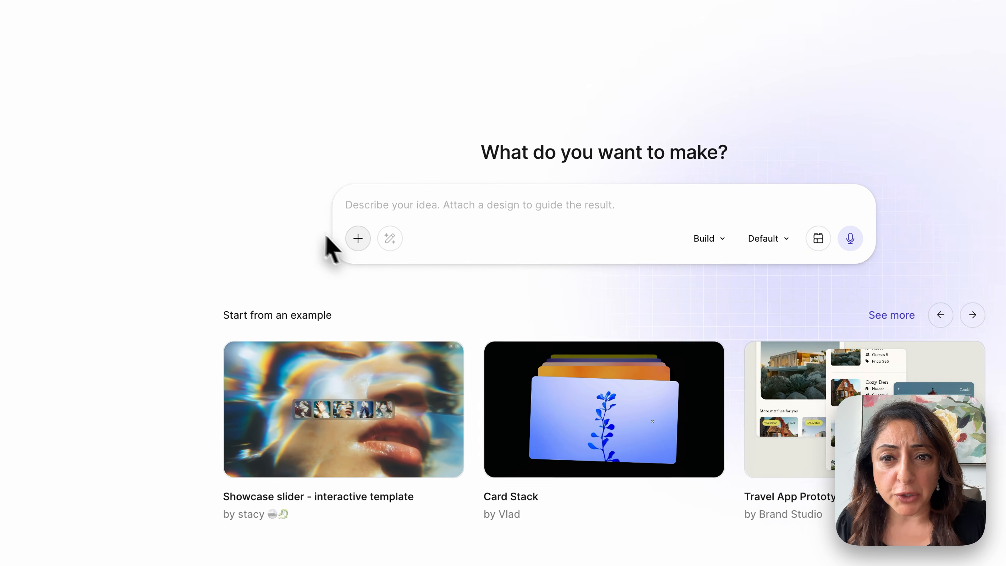
click(298, 216)
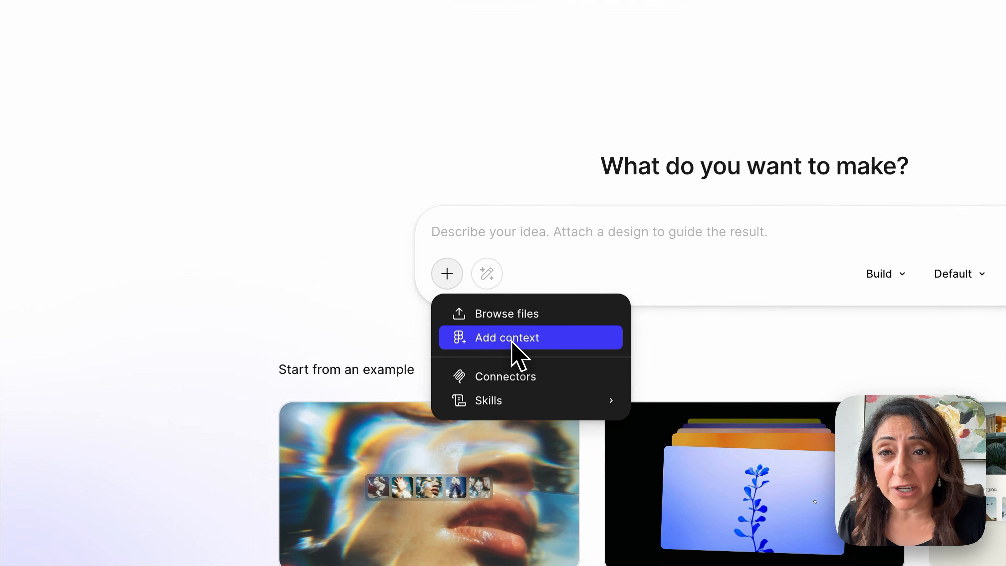
click(519, 385)
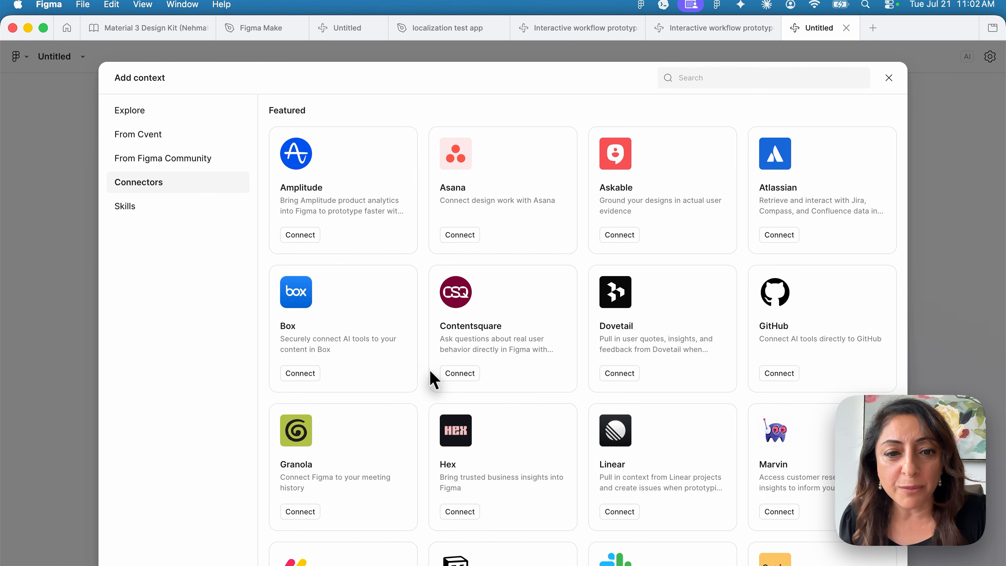
scroll(436, 377, down, 4)
scroll(437, 377, up, 2)
scroll(438, 375, down, 5)
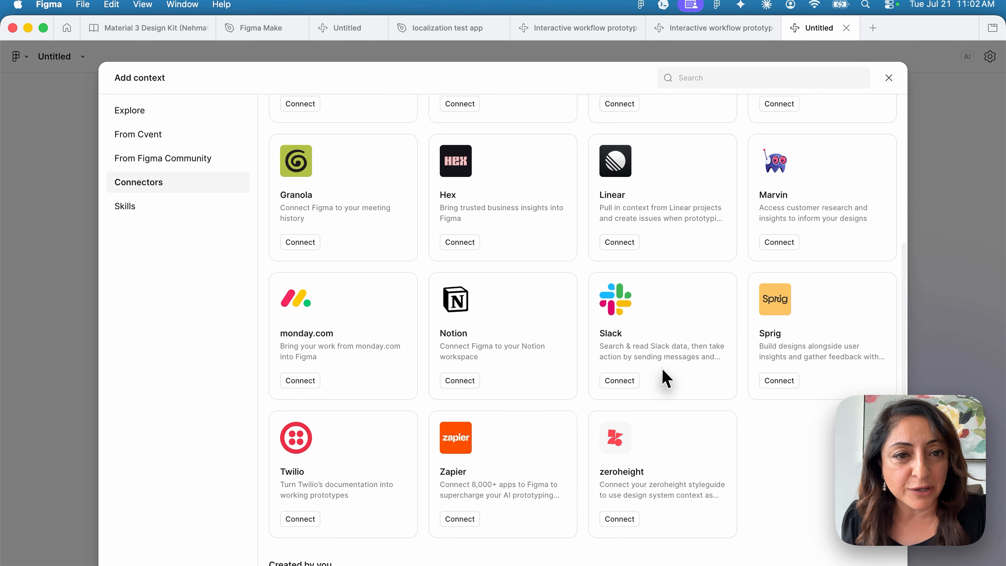
scroll(667, 379, up, 5)
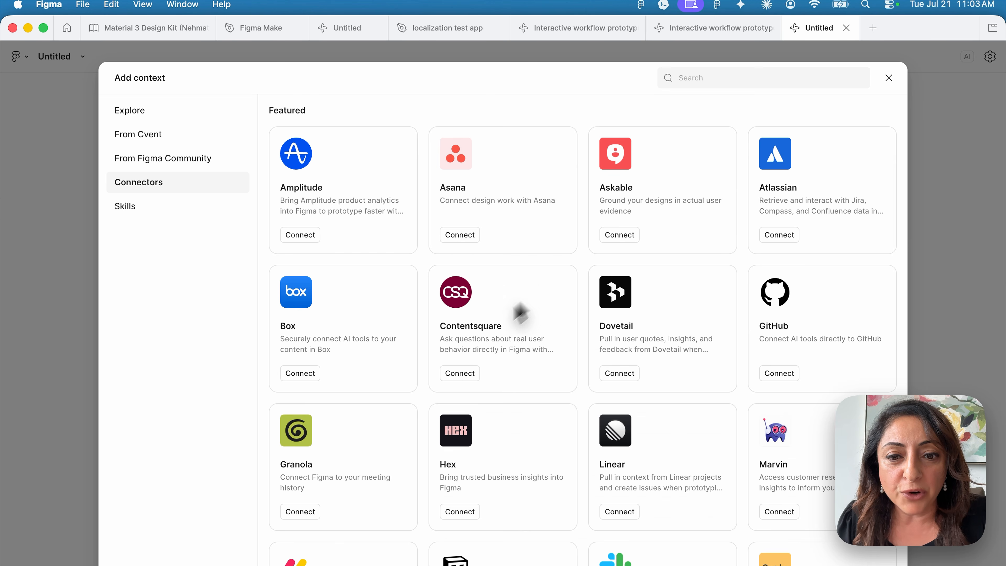
scroll(562, 403, down, 1)
scroll(558, 401, down, 8)
scroll(579, 387, up, 8)
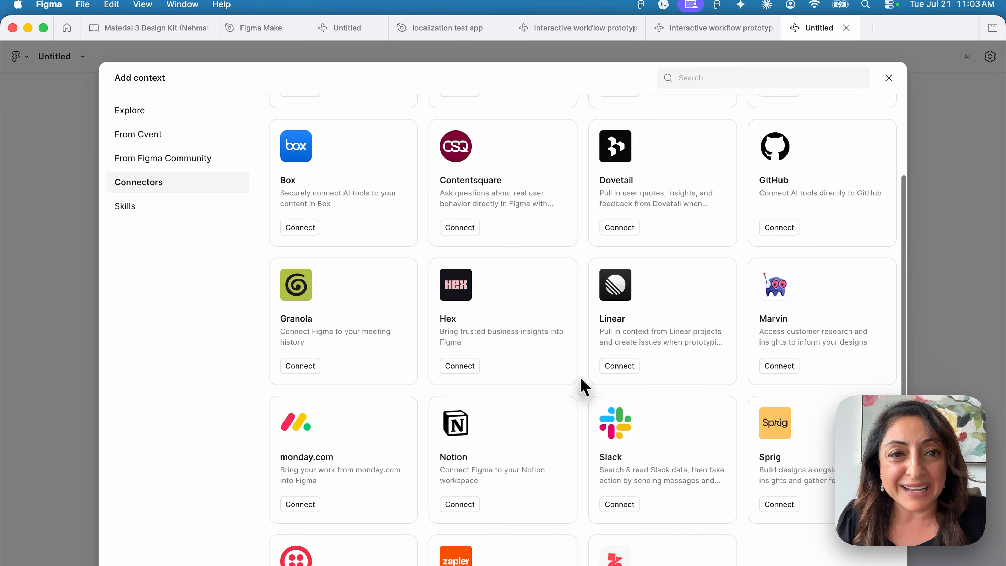
click(890, 78)
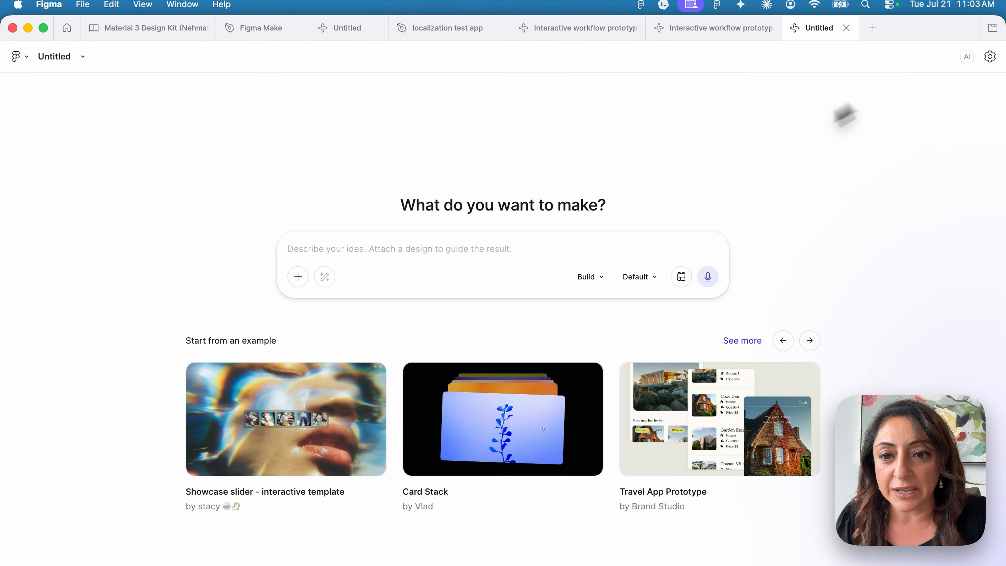
Open Manage skills from the + menu and start adding a new skill
click(298, 276)
mouse_move(319, 366)
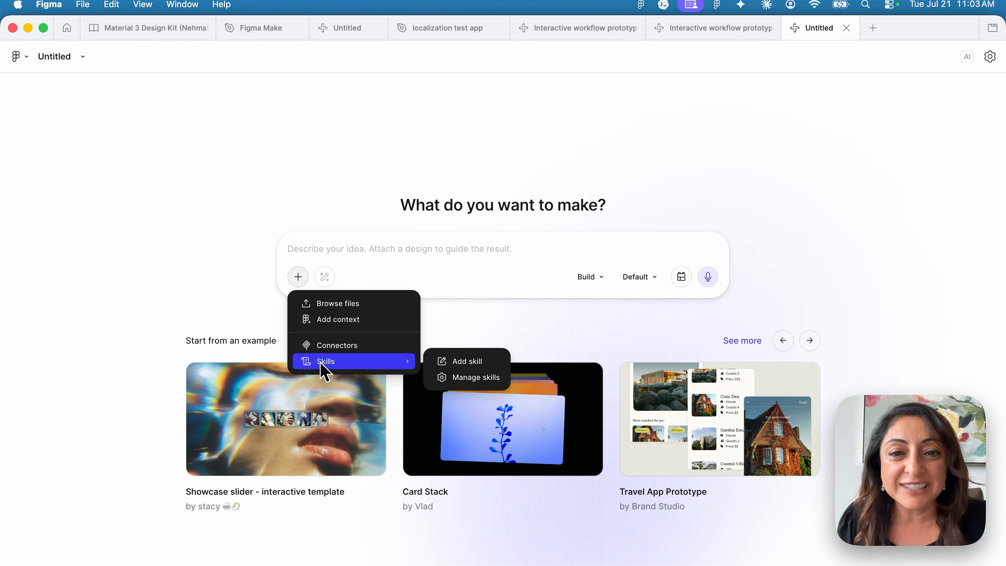
click(465, 379)
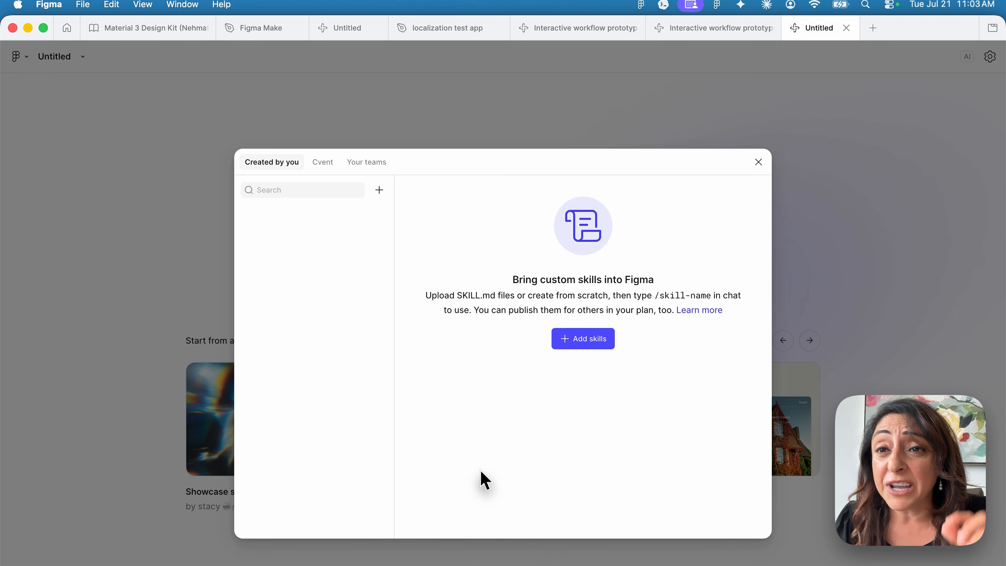
click(597, 341)
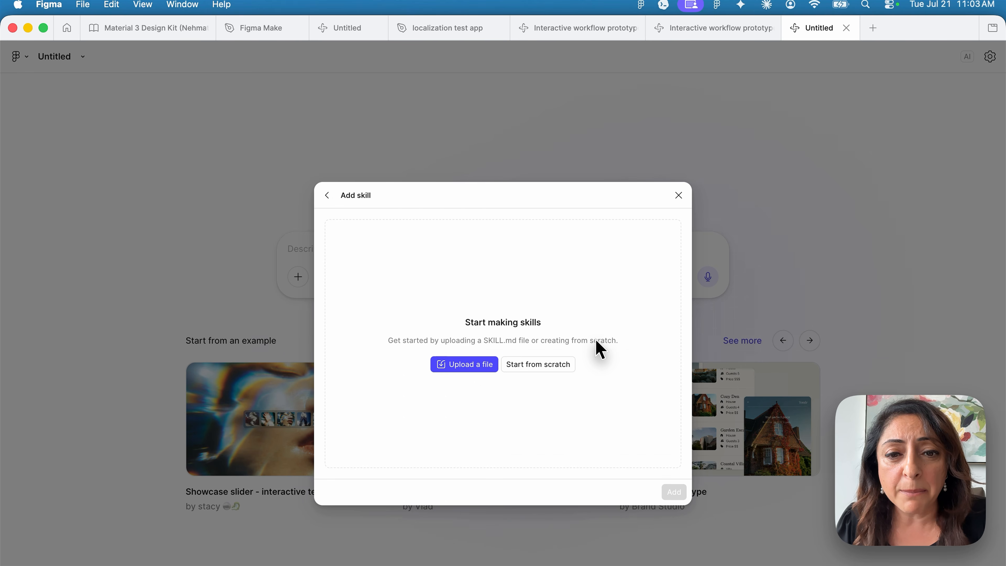
Choose to upload a skill file, search the picker for .md files, then cancel
click(475, 374)
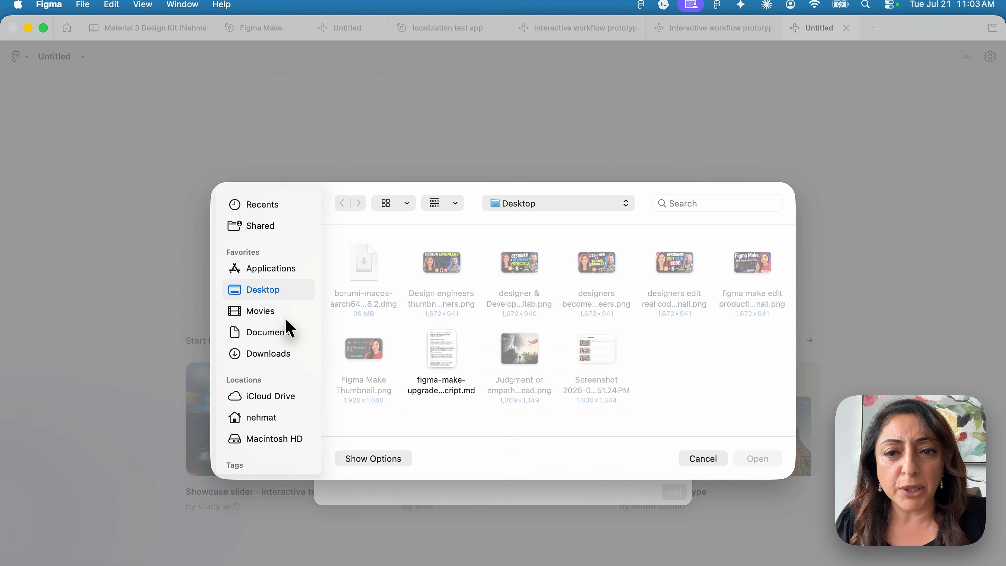
click(673, 203)
text(.md)
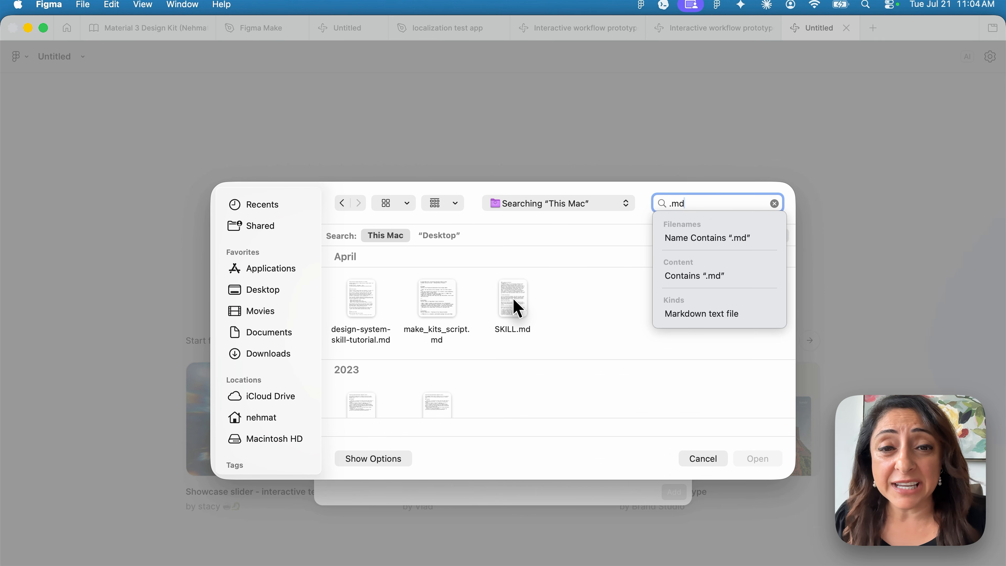
click(703, 459)
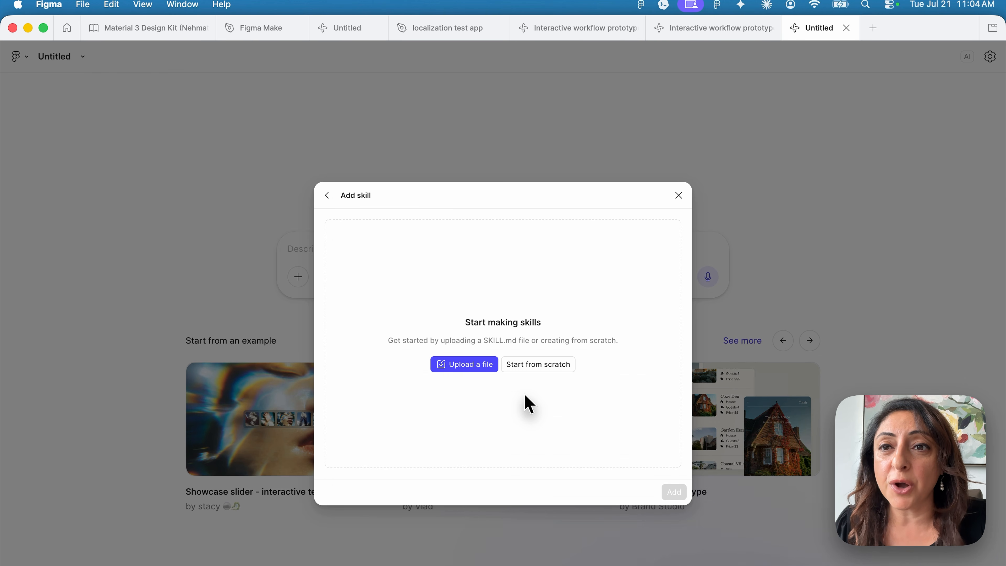
Discard the blank Start-from-scratch skill form and close the skill dialogs without adding a skill
click(561, 370)
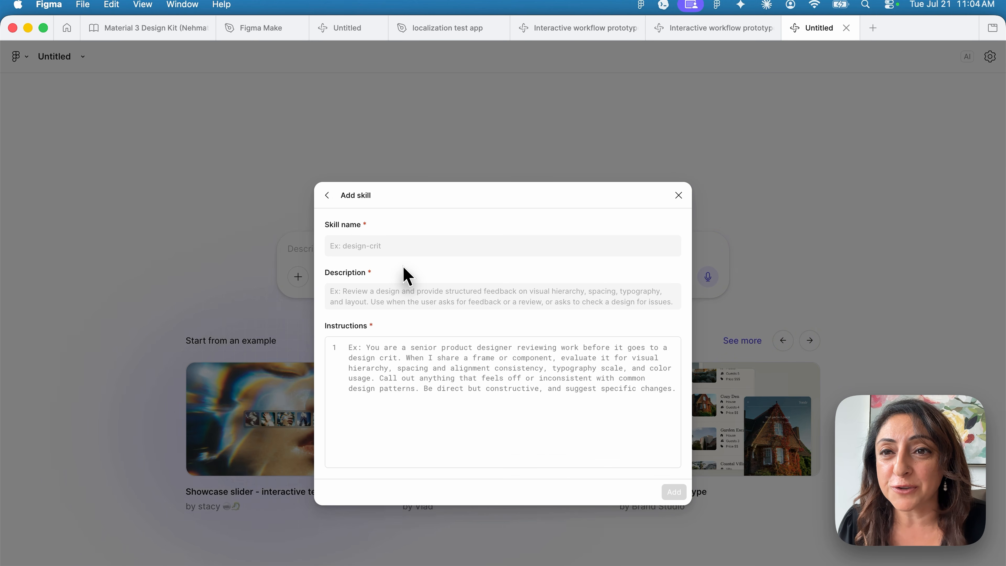
click(438, 348)
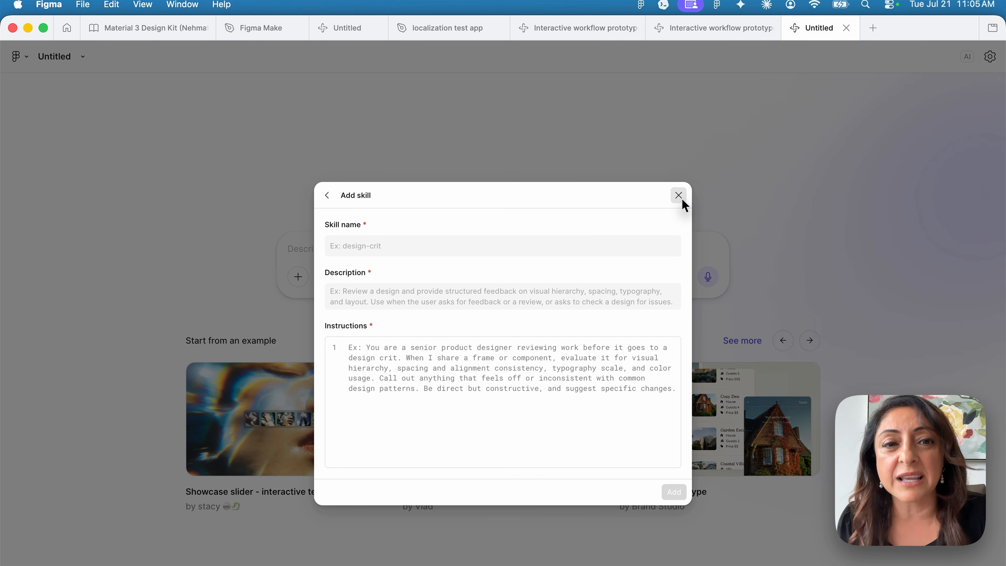
click(680, 197)
key(Escape)
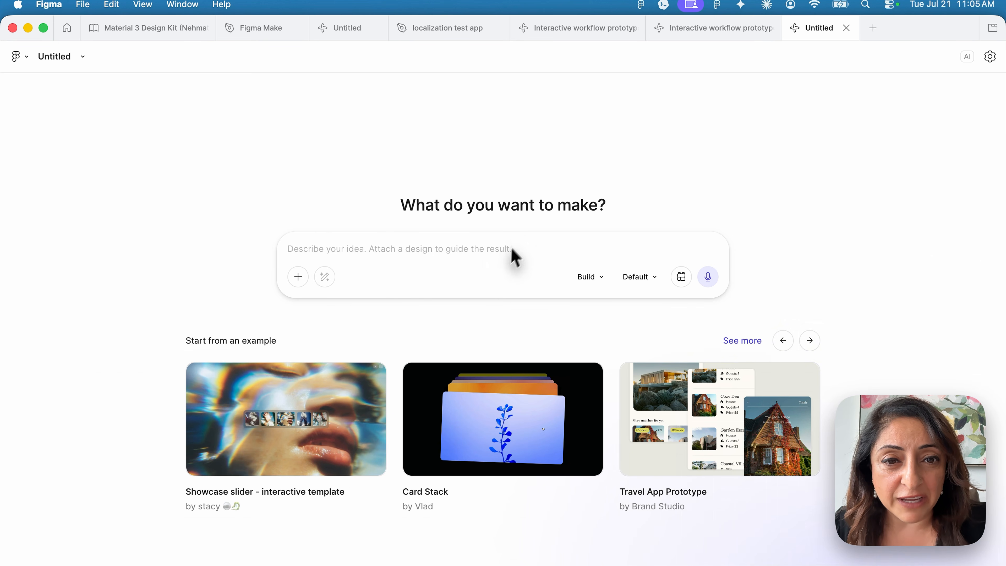
click(600, 278)
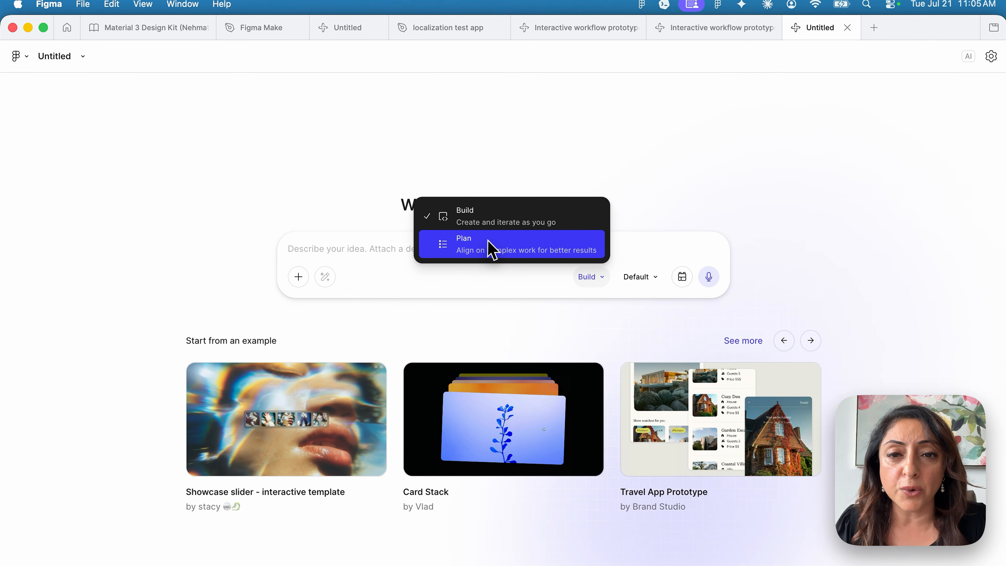
click(484, 250)
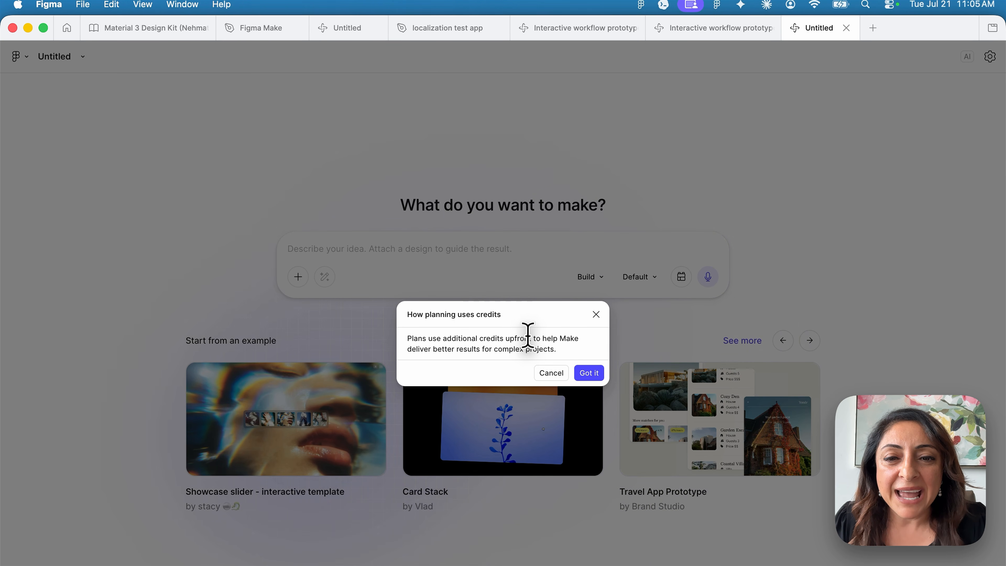
click(601, 278)
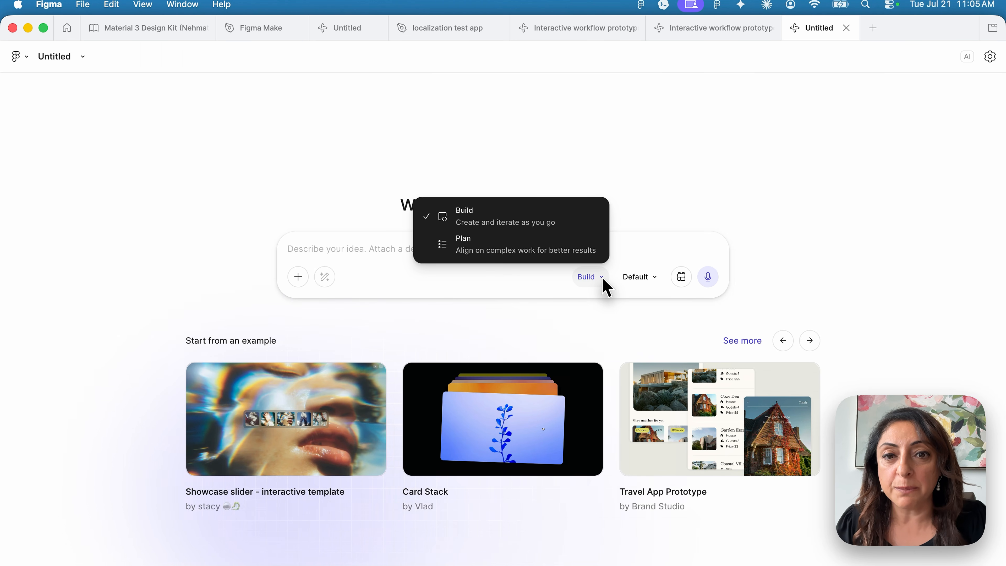
click(560, 224)
click(638, 280)
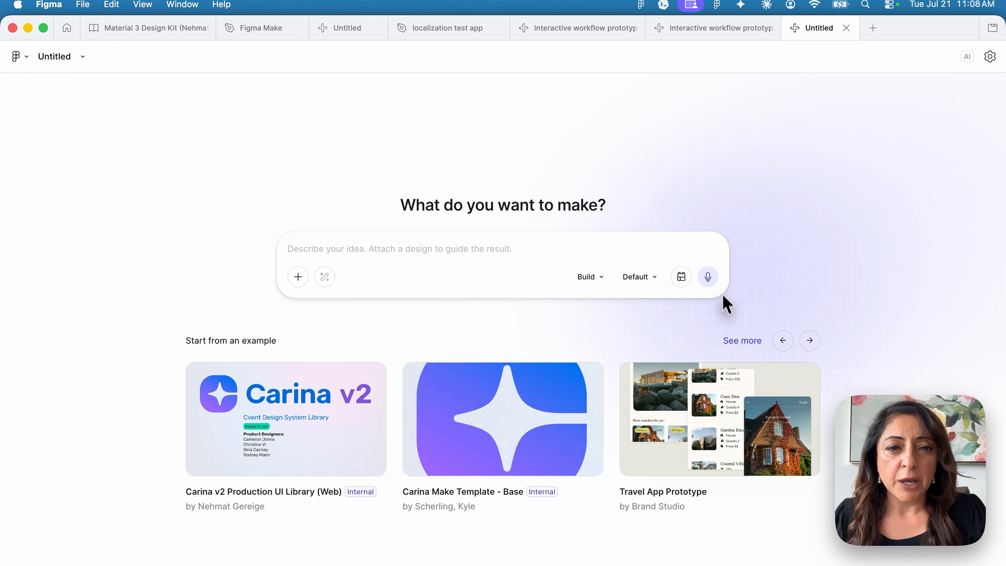
click(682, 280)
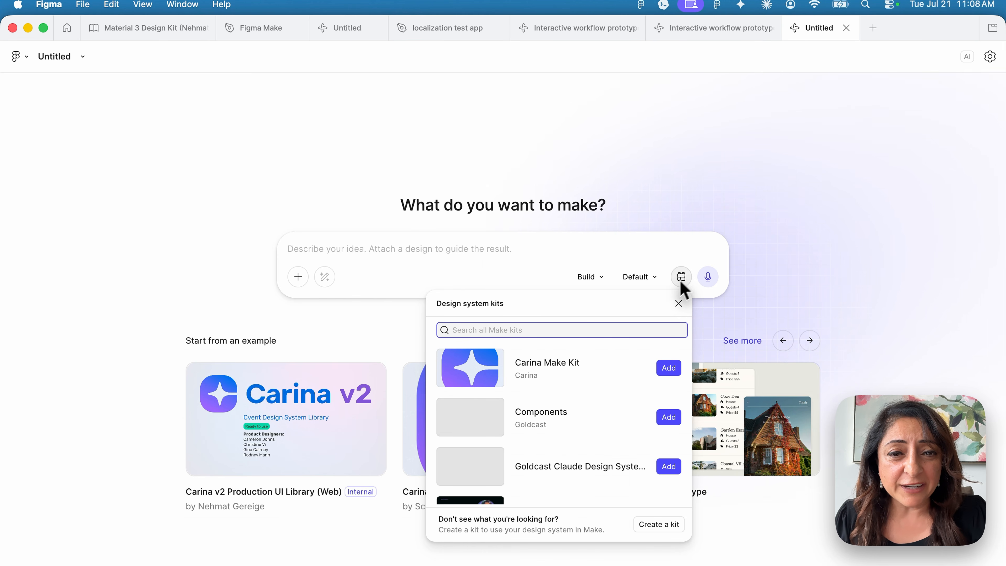
scroll(592, 467, down, 3)
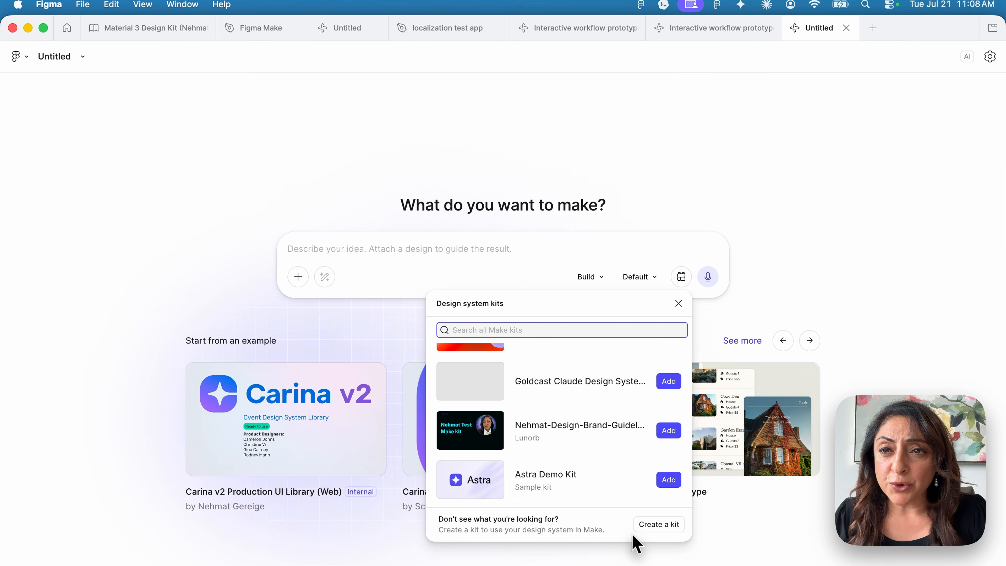
click(668, 528)
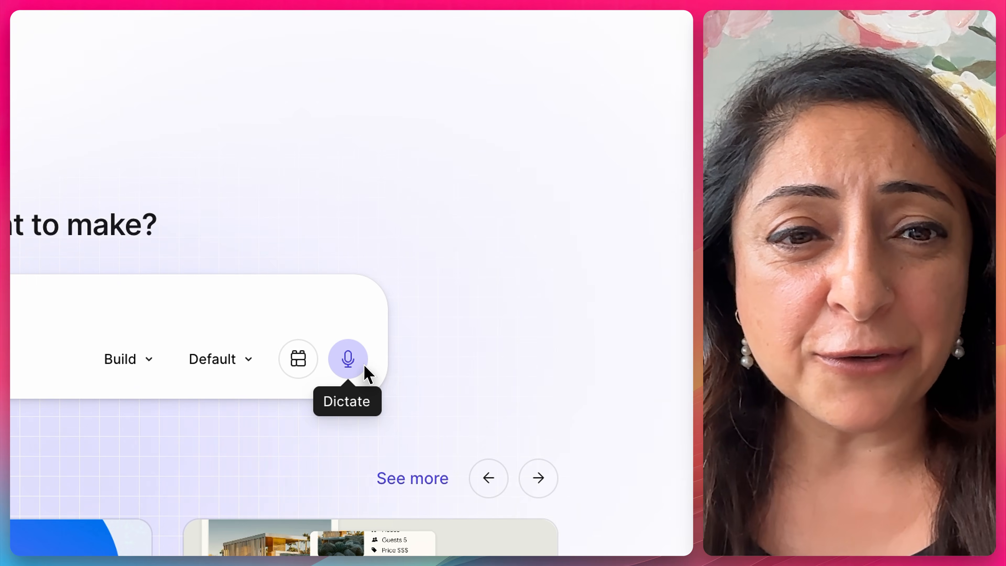
Dictate the free-flowing prompt by voice, transcribe it, and browse the next example projects
click(365, 367)
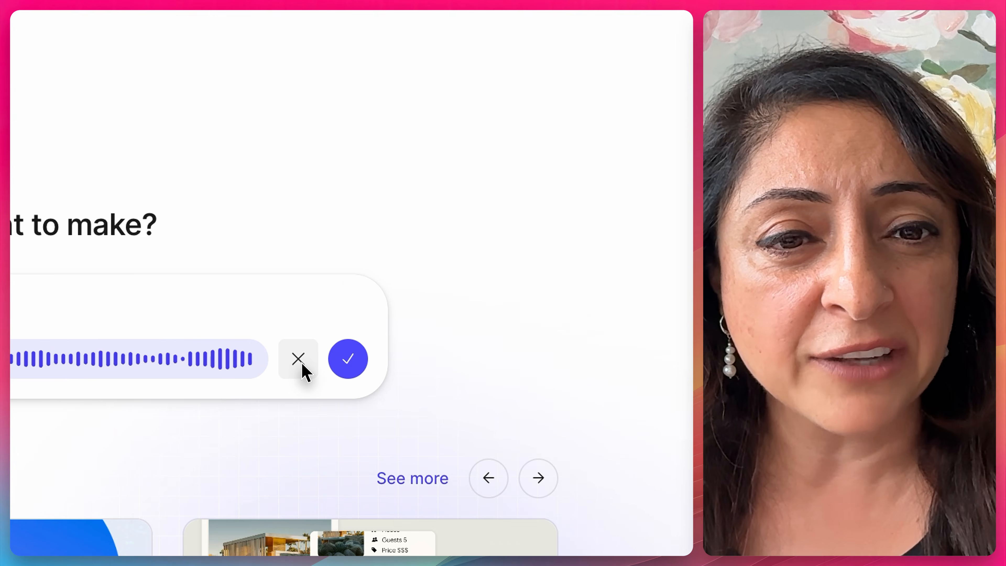
click(347, 361)
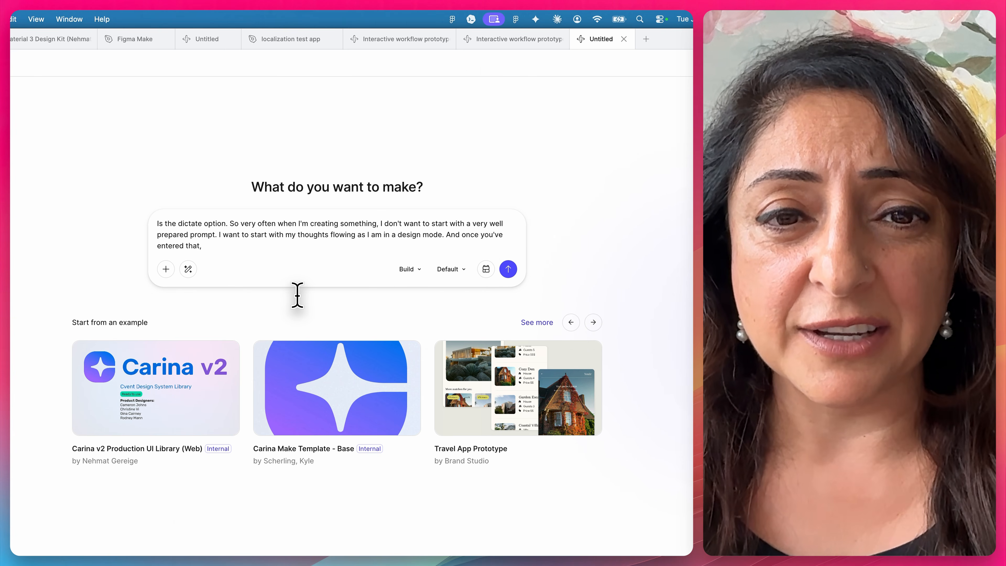
click(571, 322)
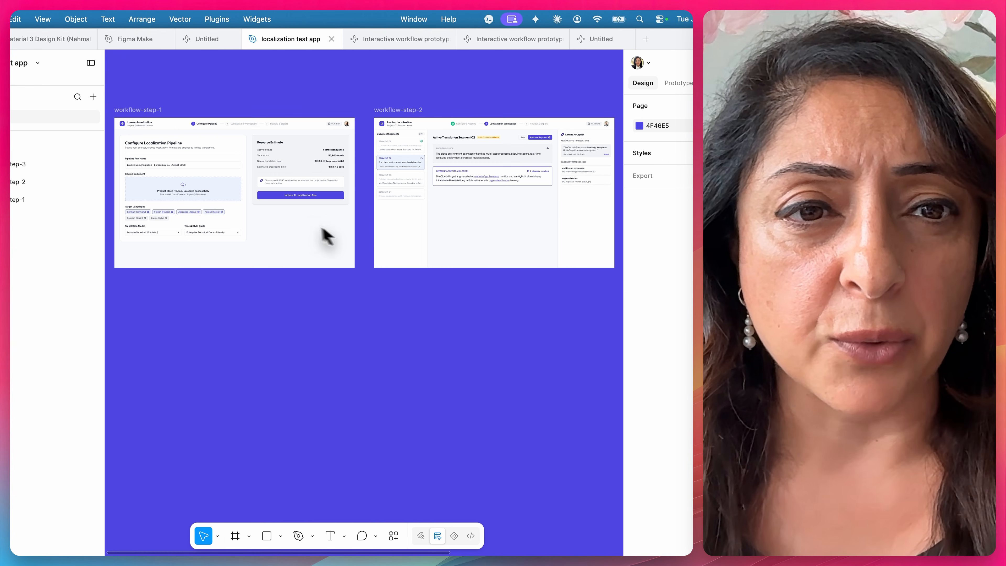
Pan and zoom the canvas across workflow-step-1, workflow-step-2 and workflow-step-3
scroll(314, 228, right, 3)
scroll(313, 228, up, 3)
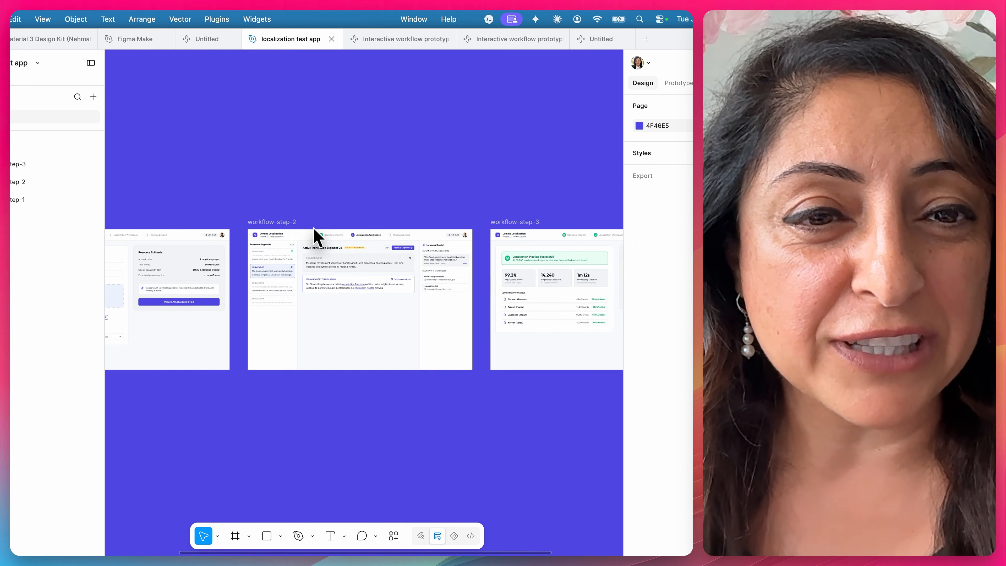
scroll(314, 227, left, 5)
scroll(313, 227, down, 1)
scroll(314, 227, up, 5)
scroll(313, 228, up, 1)
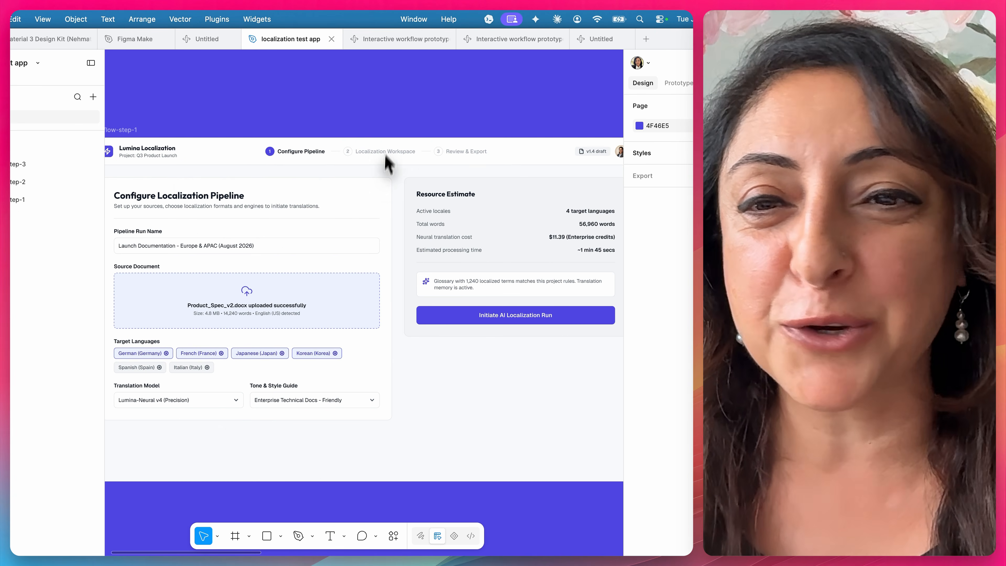
scroll(403, 109, left, 2)
scroll(403, 110, up, 1)
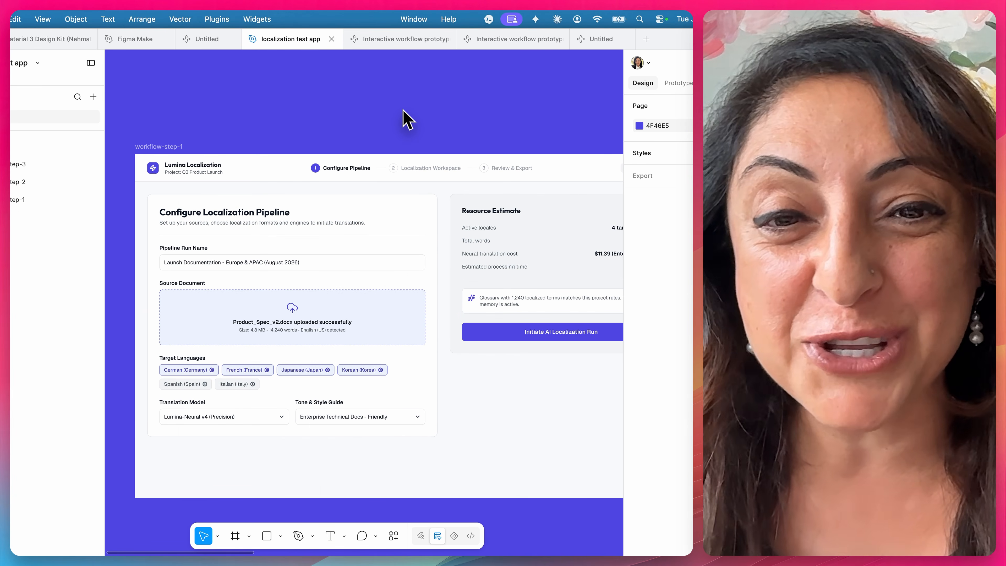
scroll(405, 126, down, 2)
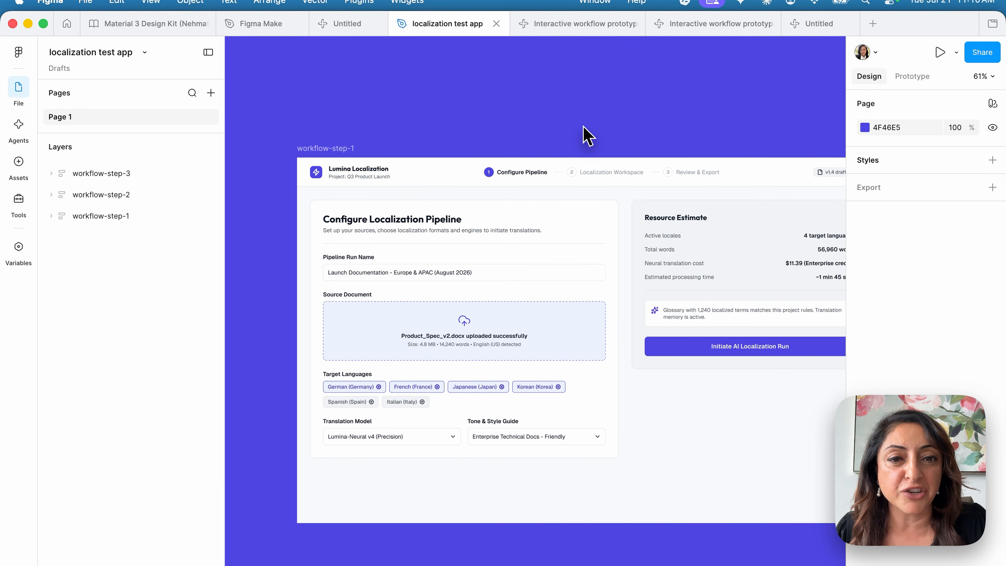
scroll(587, 135, right, 10)
scroll(588, 136, up, 4)
scroll(587, 135, left, 10)
scroll(585, 135, up, 3)
scroll(584, 135, down, 4)
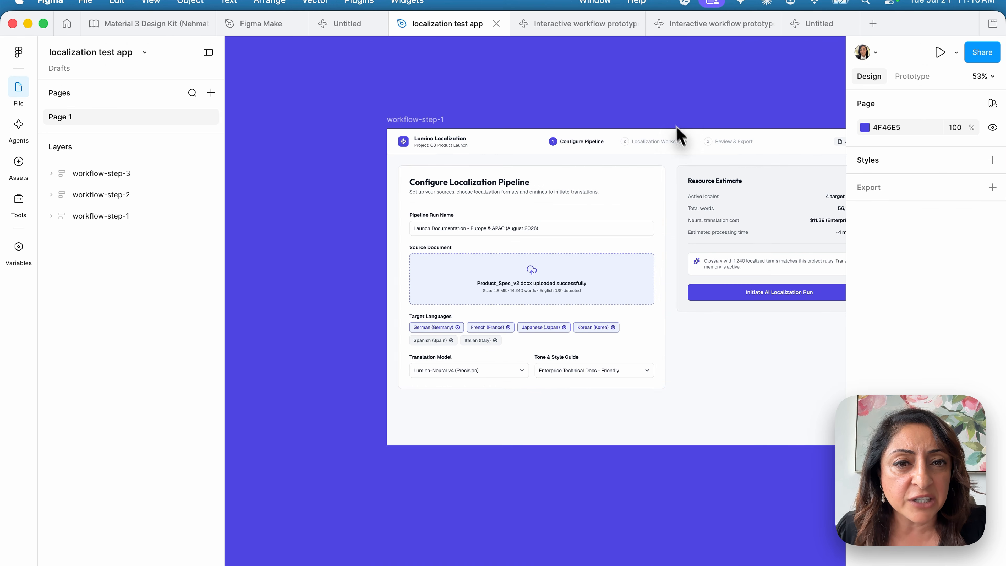
scroll(748, 164, right, 10)
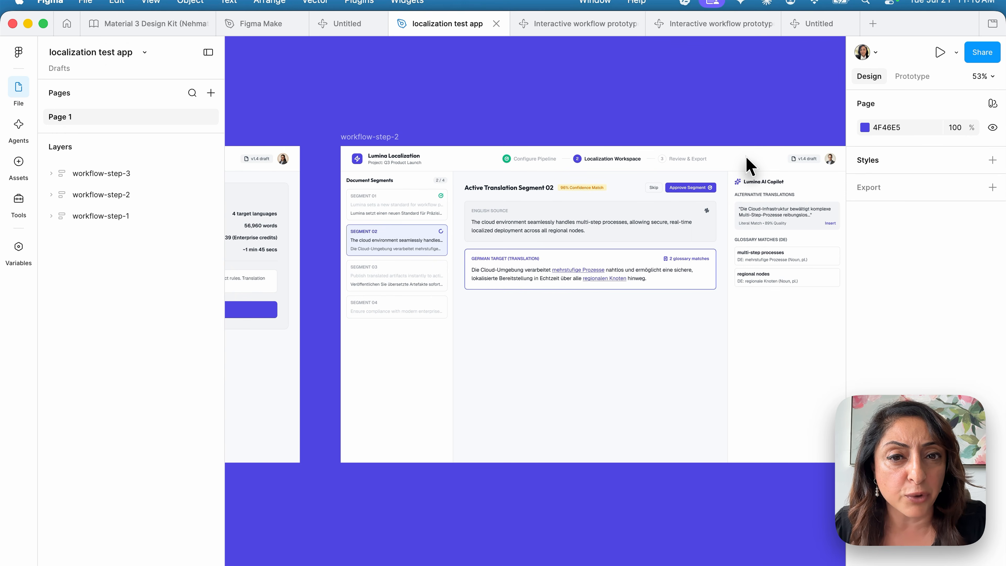
scroll(748, 164, right, 10)
scroll(748, 164, left, 6)
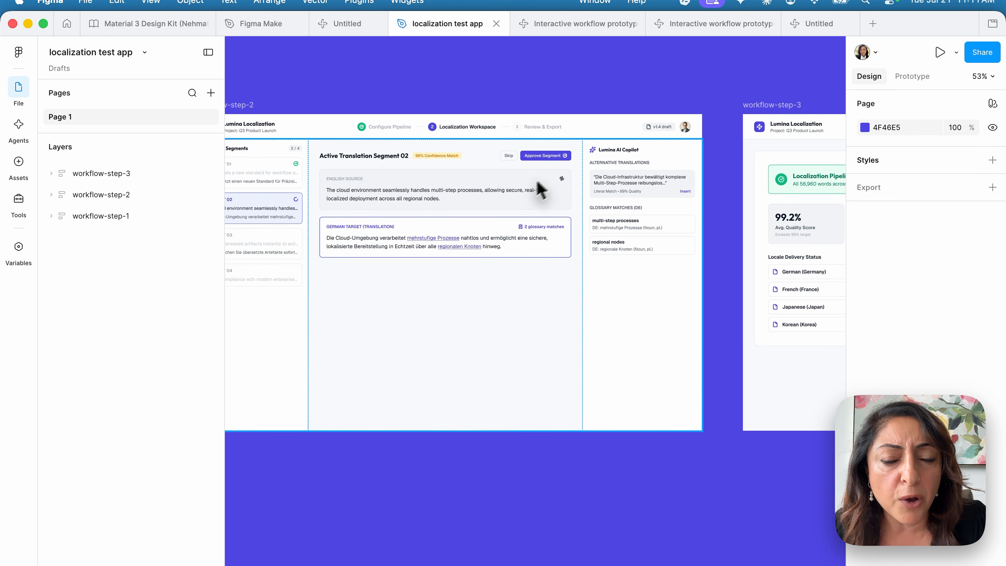
scroll(482, 270, right, 10)
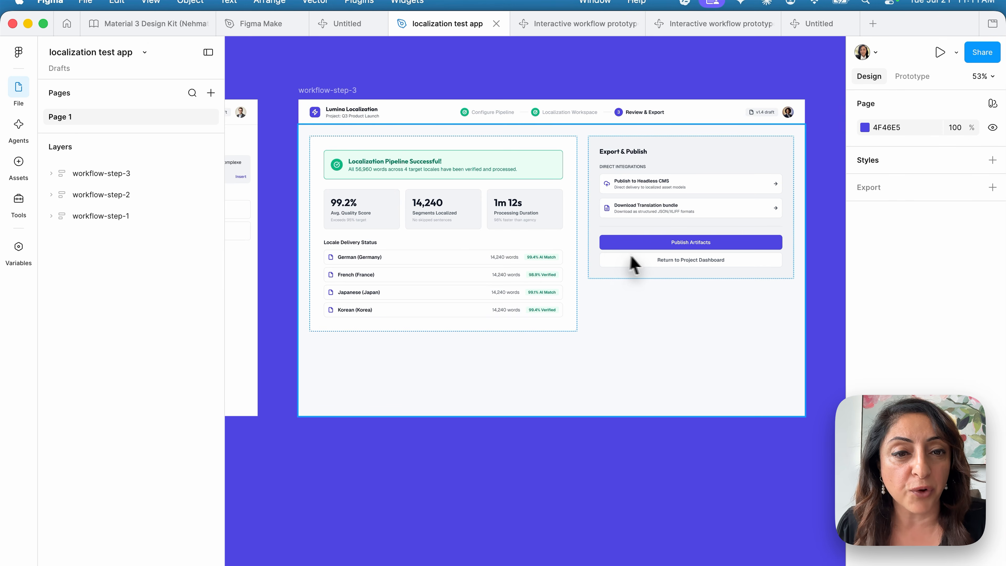
scroll(691, 265, down, 3)
scroll(691, 272, left, 5)
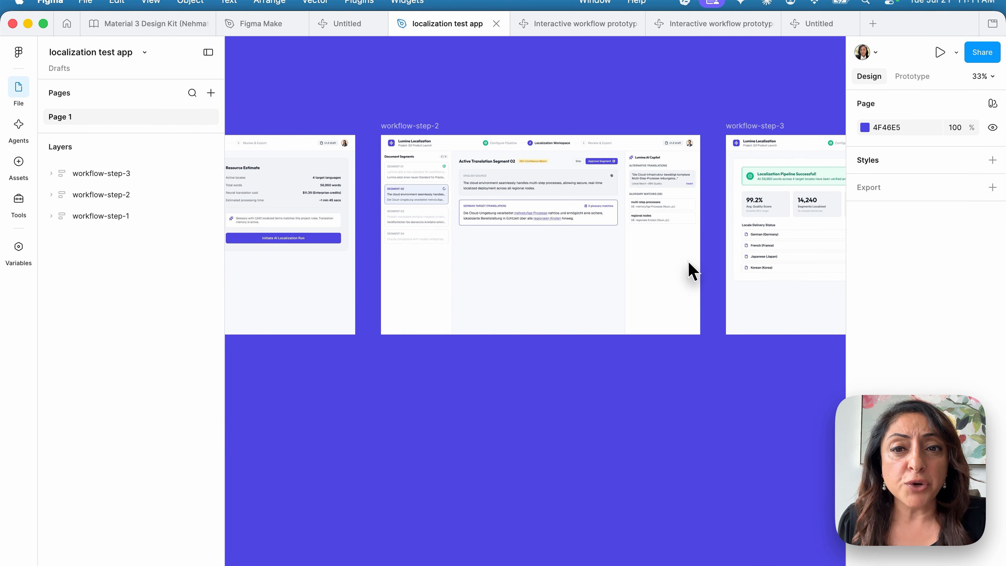
scroll(486, 222, left, 6)
scroll(486, 222, left, 1)
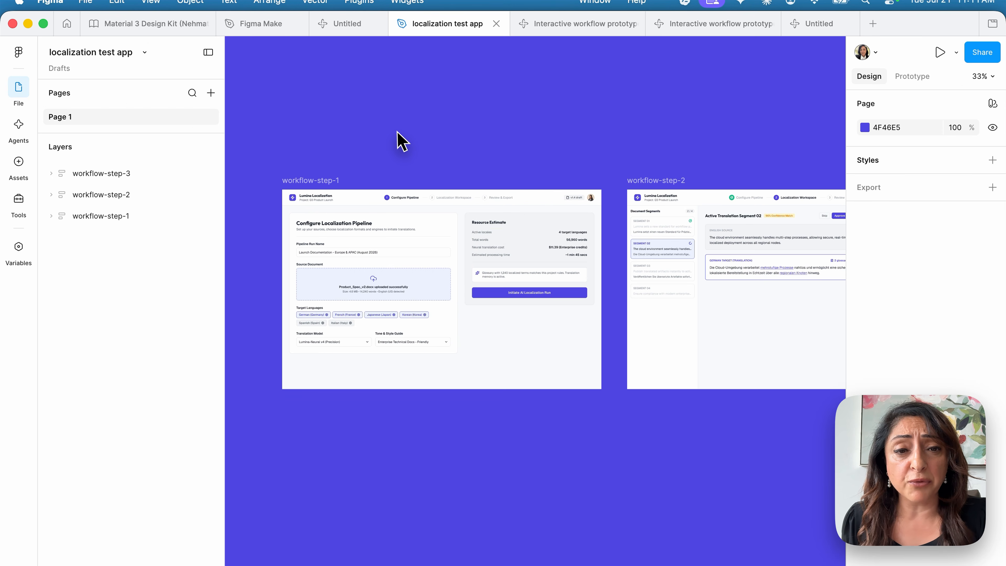
scroll(397, 139, down, 3)
drag(346, 116, 810, 363)
scroll(811, 367, right, 3)
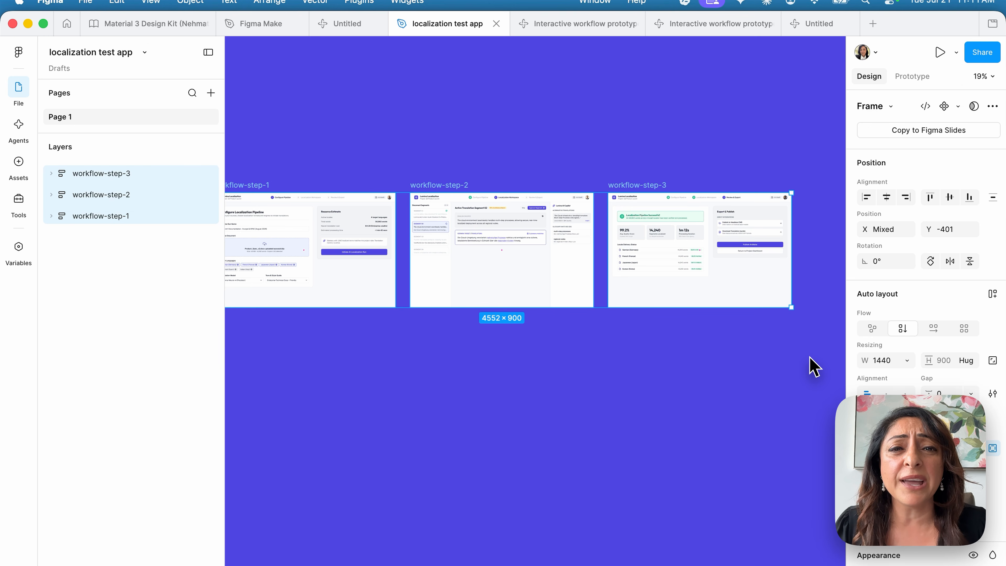
click(909, 78)
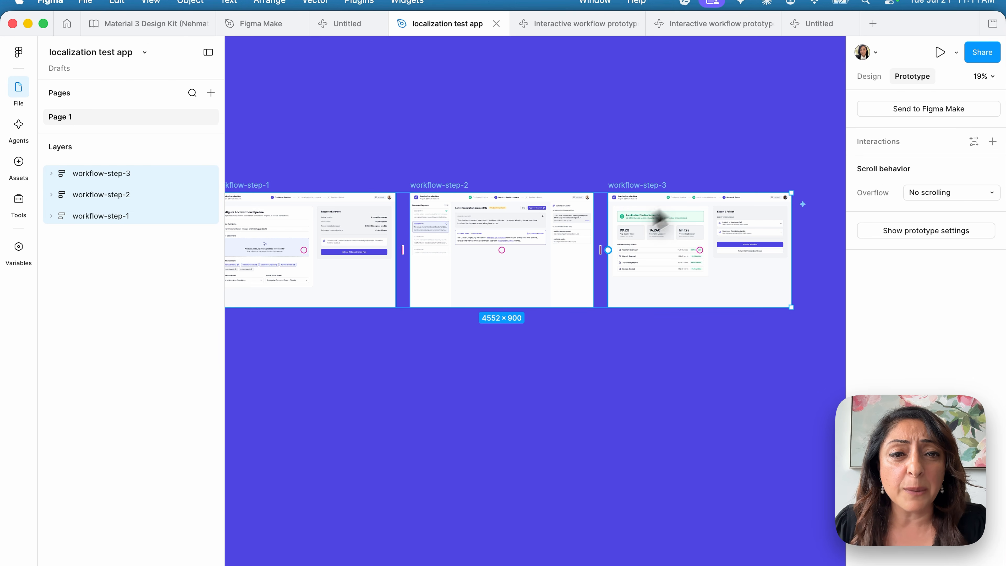
scroll(570, 140, left, 3)
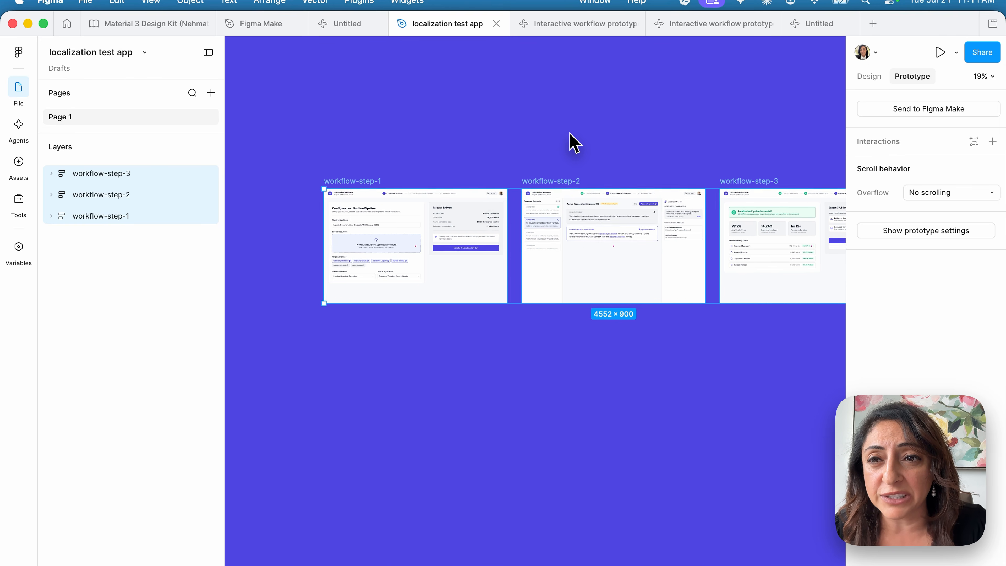
scroll(570, 139, right, 1)
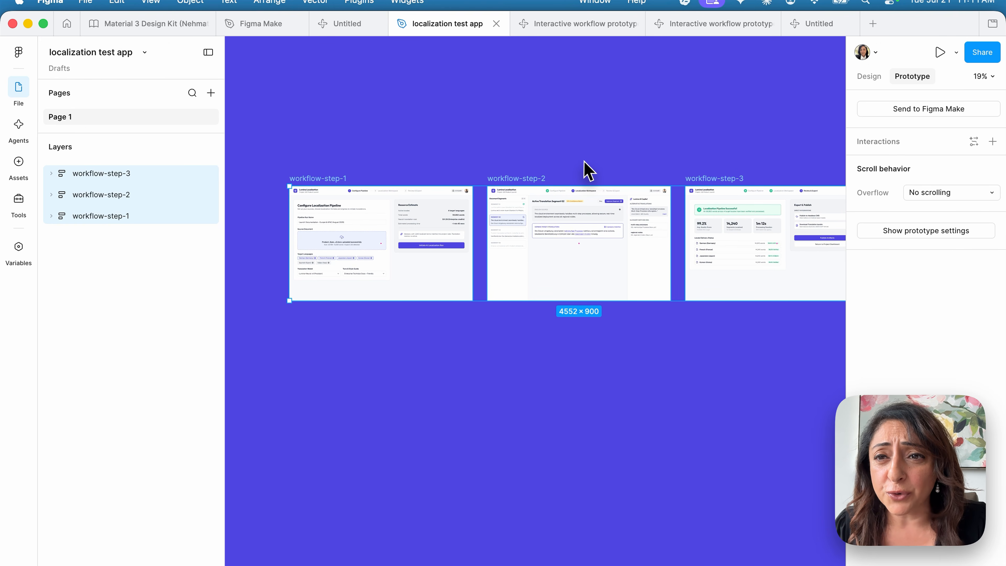
scroll(571, 461, right, 2)
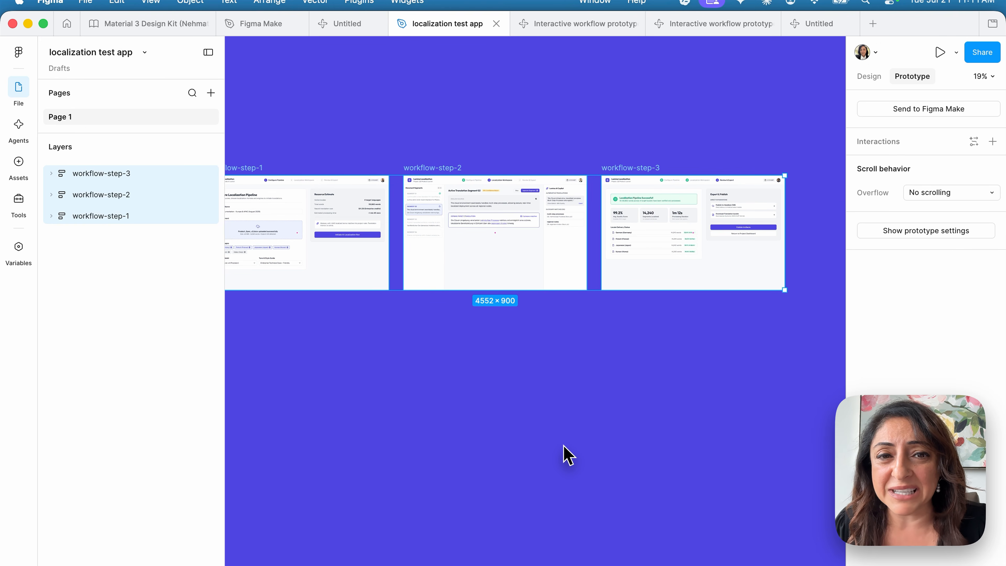
scroll(569, 458, up, 2)
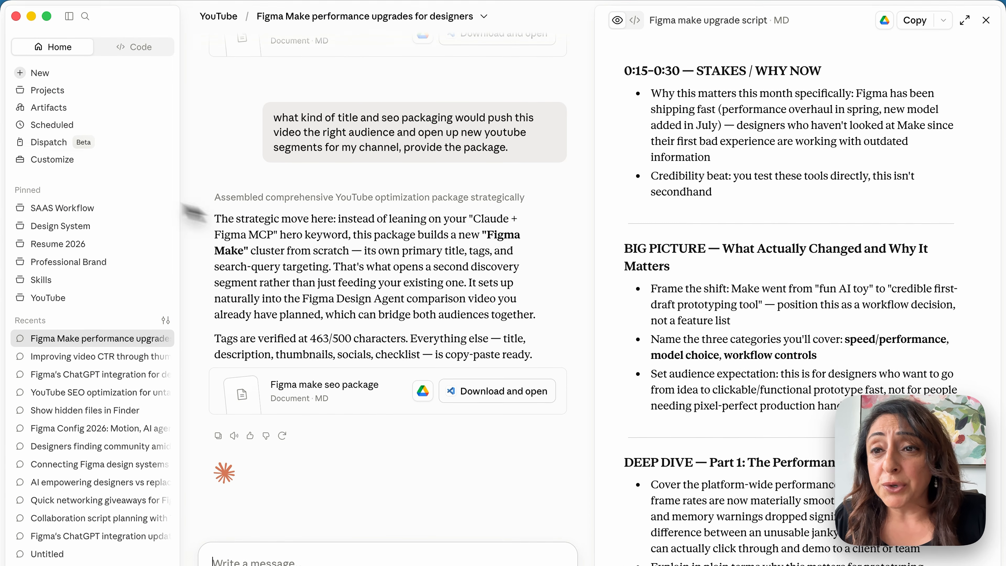
Start a new empty Claude chat and return to the Figma localization test app file
click(47, 97)
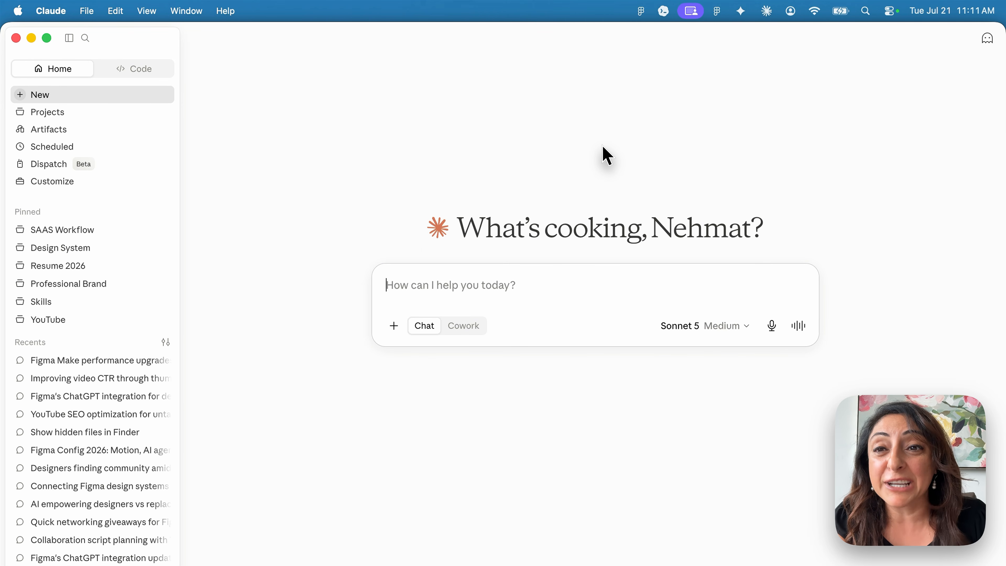
key(super+Tab)
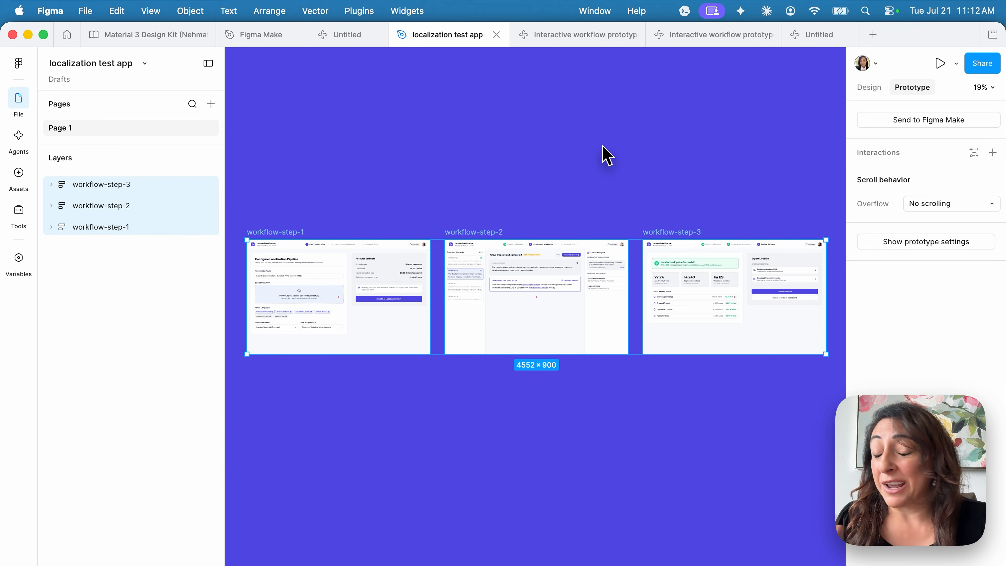
Send the three selected workflow-step frames to Figma Make from the Prototype panel
scroll(735, 194, right, 6)
scroll(734, 194, down, 2)
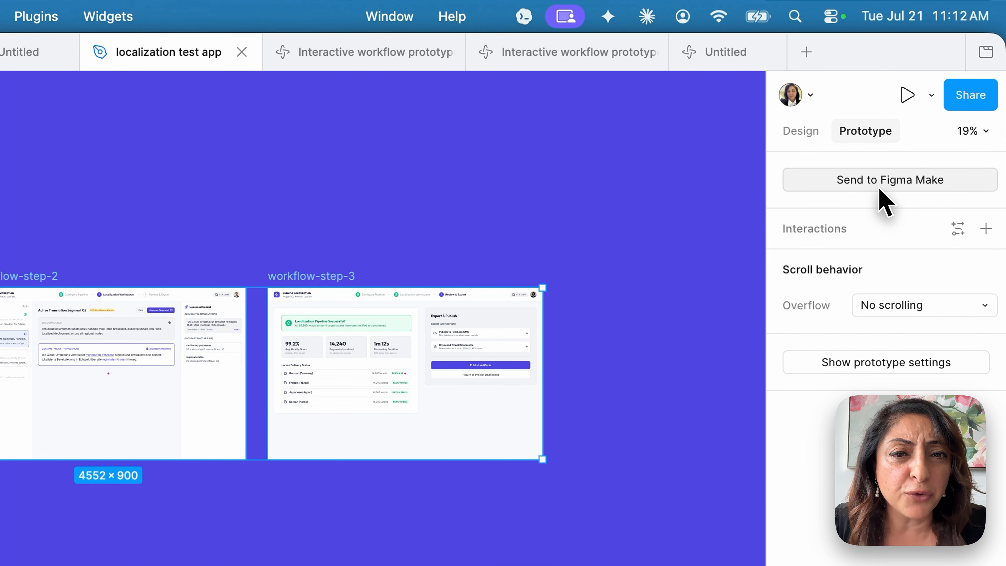
click(879, 189)
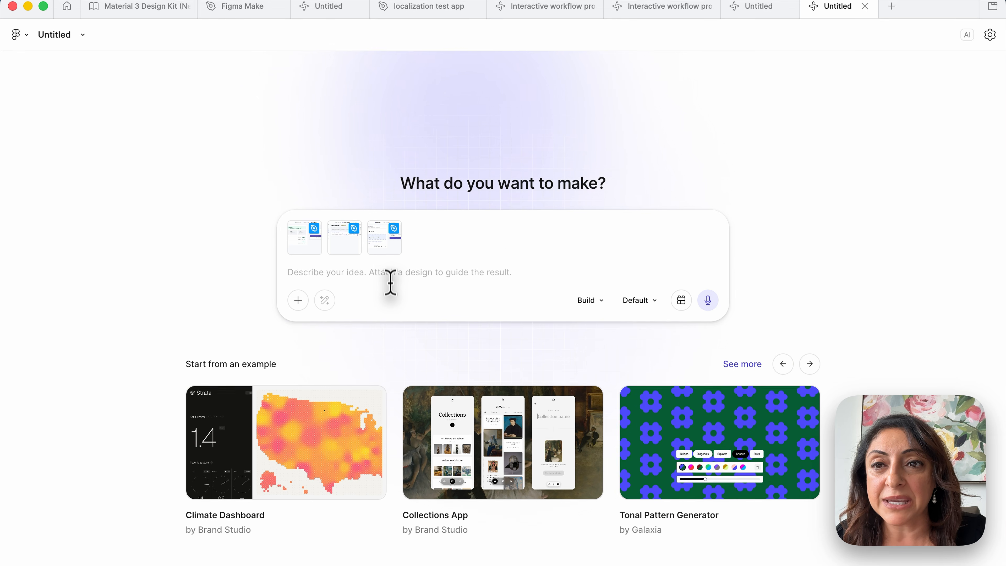
click(322, 542)
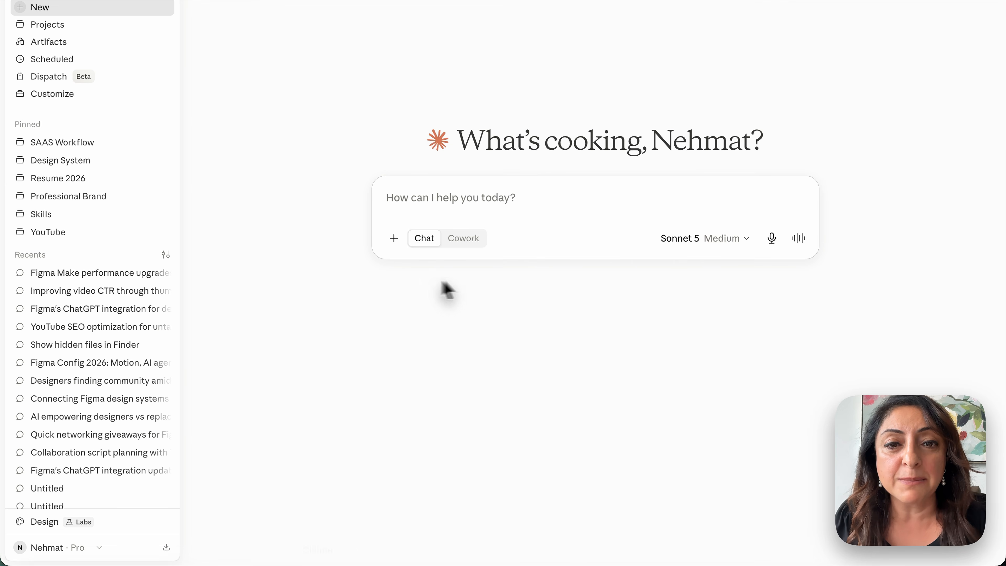
click(390, 553)
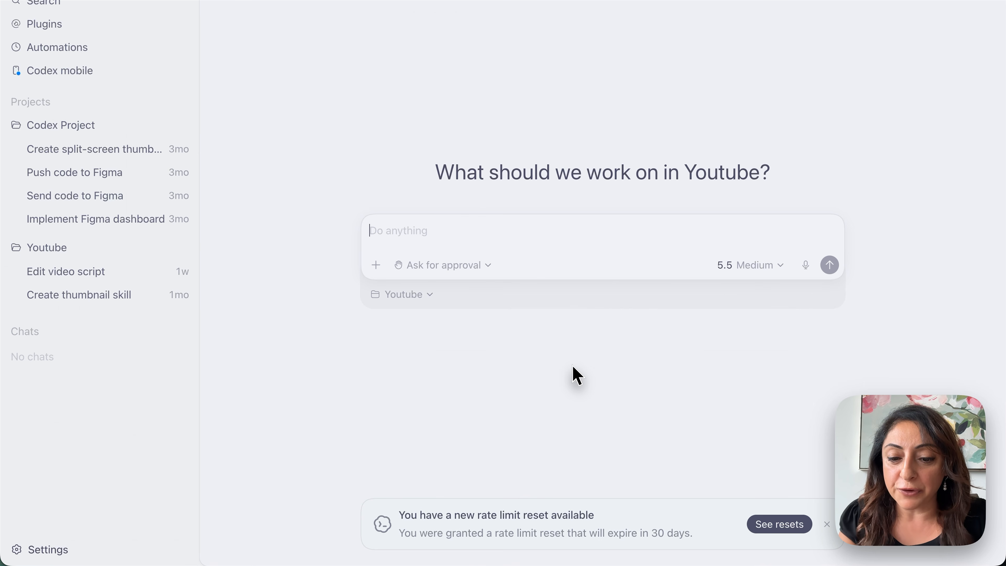
key(super+Tab)
key(super+Tab)
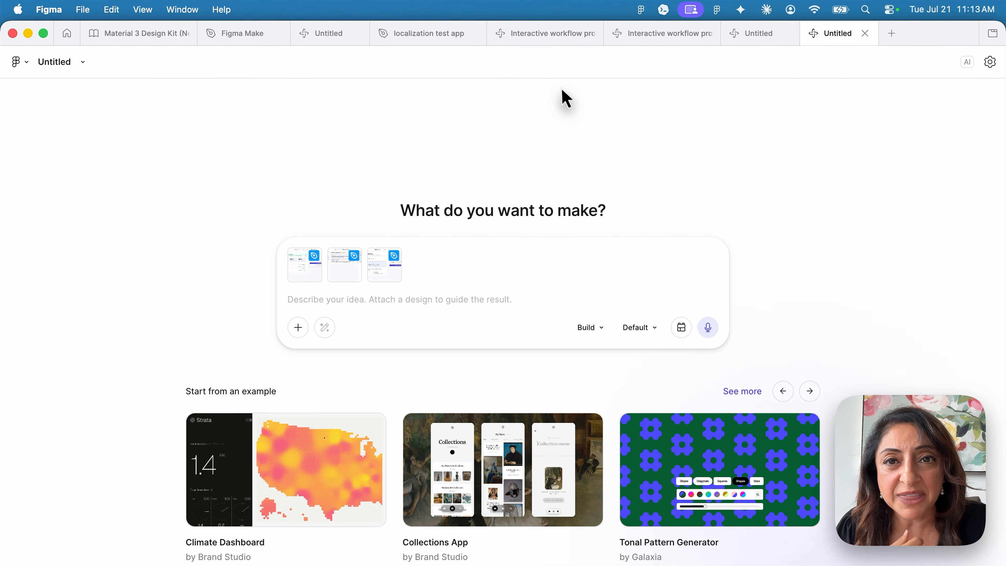
Switch through the file tabs to reach the Interactive workflow prototype project
click(446, 40)
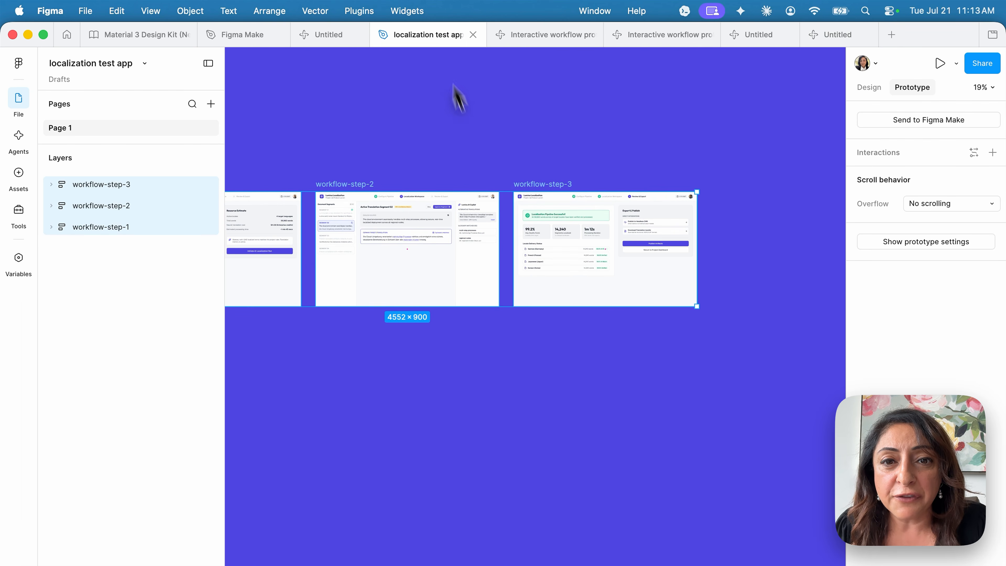
scroll(555, 242, left, 6)
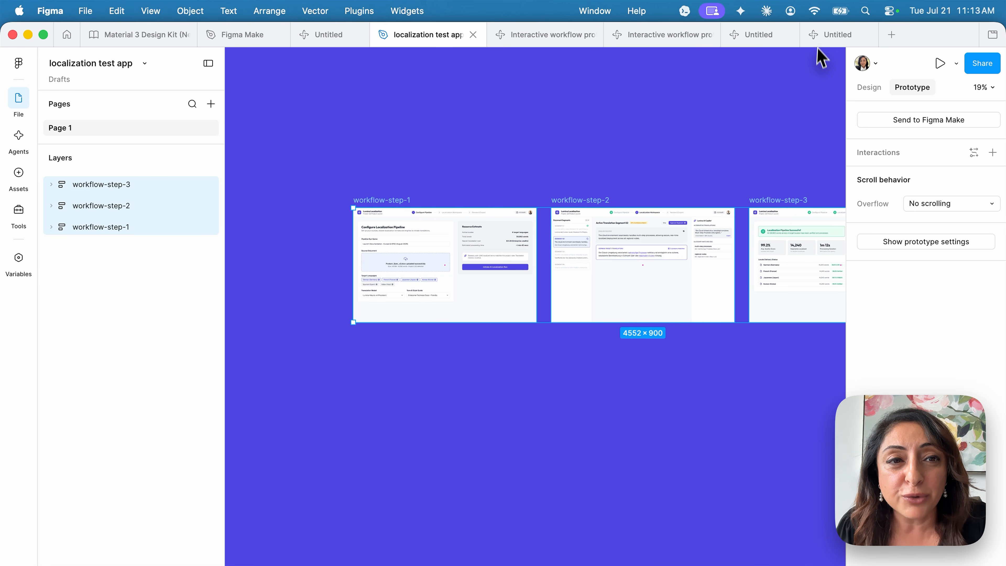
click(830, 38)
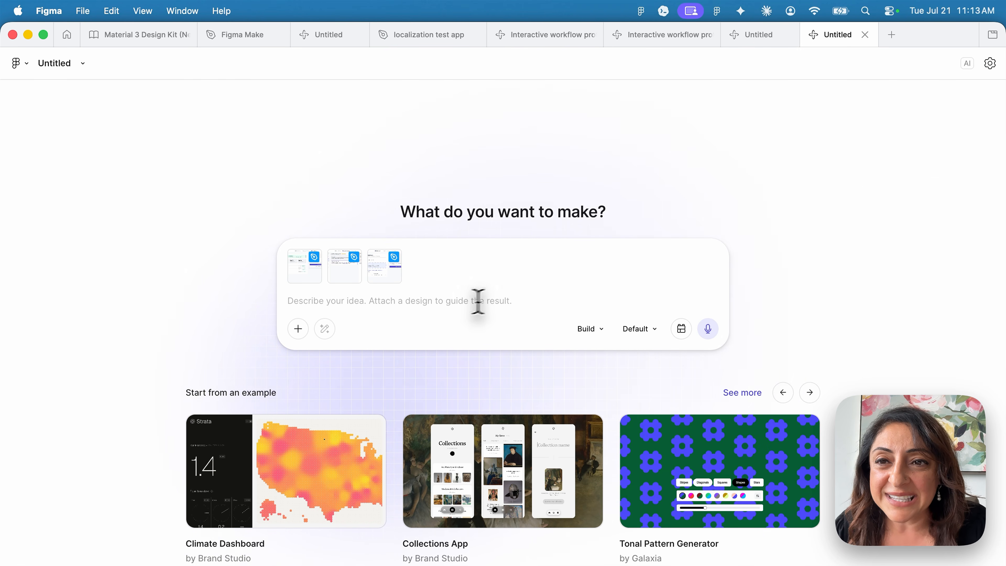
click(542, 36)
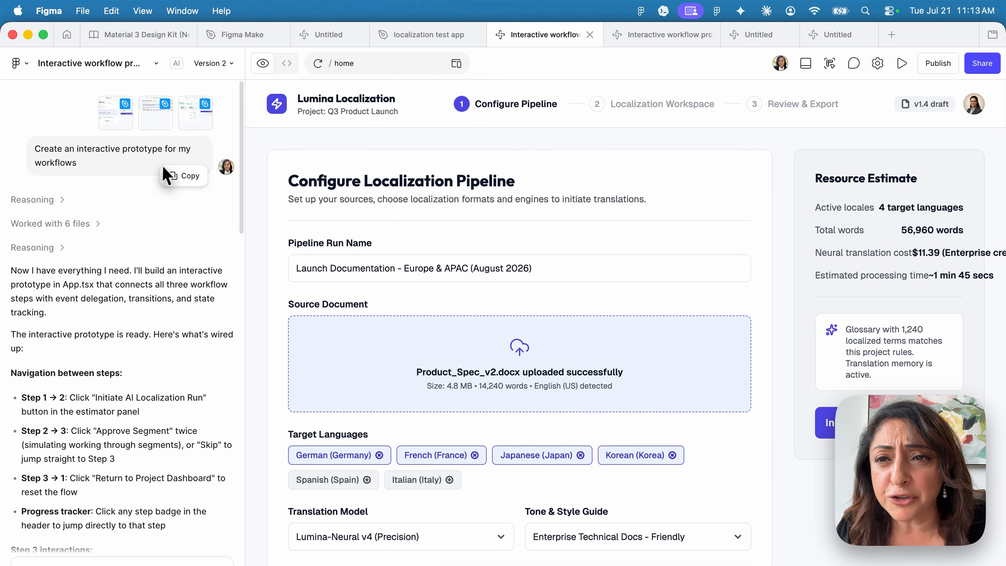
Read the chat summary, then view the prototype full-width on Configure Localization Pipeline
scroll(129, 388, down, 20)
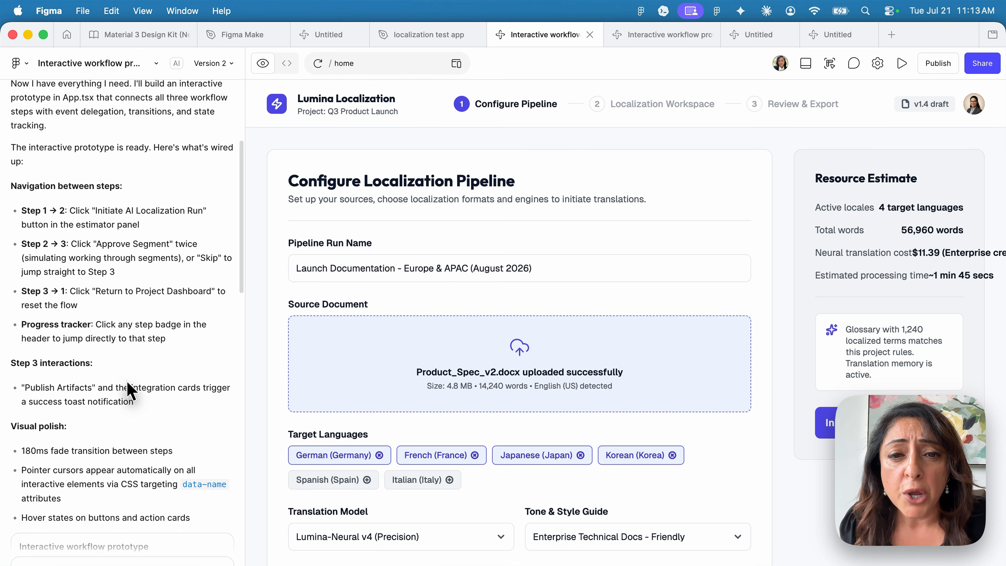
scroll(131, 389, down, 4)
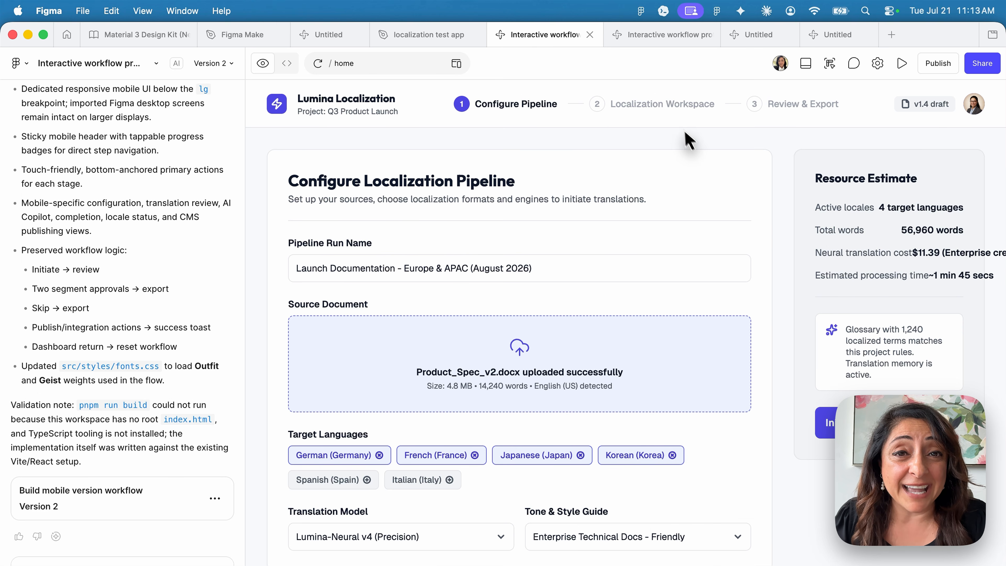
click(658, 35)
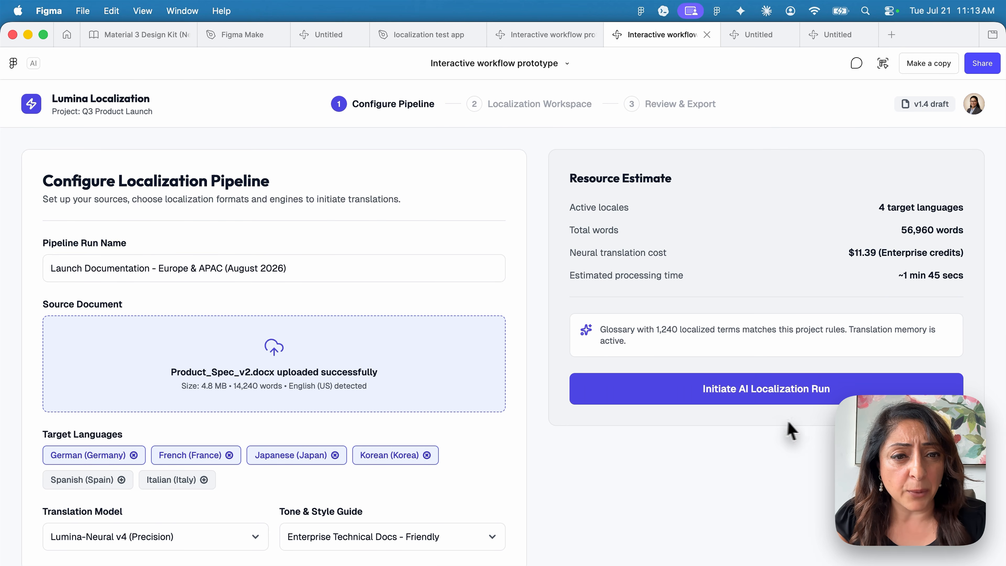
Initiate the AI localization run, approve the segment, and publish artifacts in the prototype
click(774, 397)
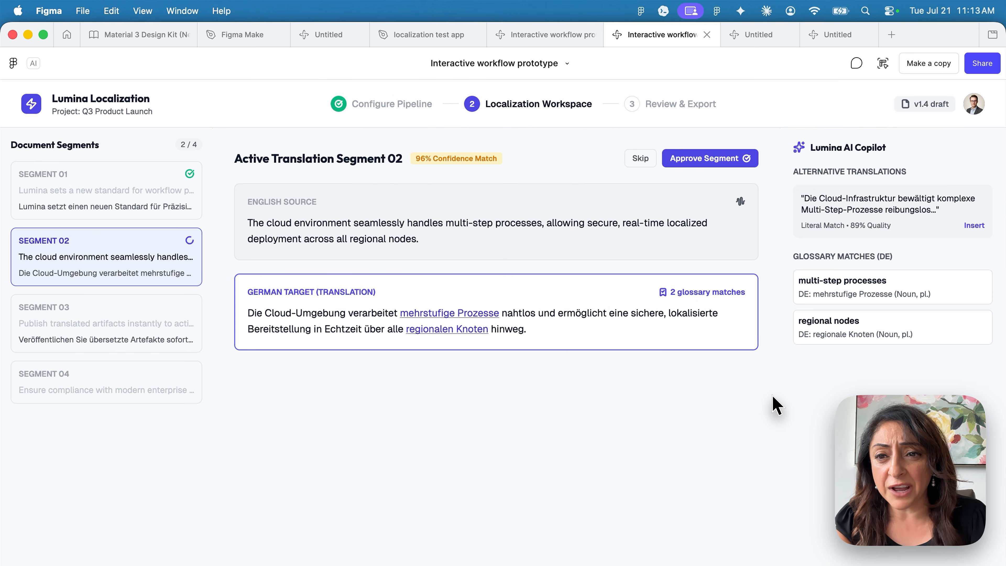
click(701, 161)
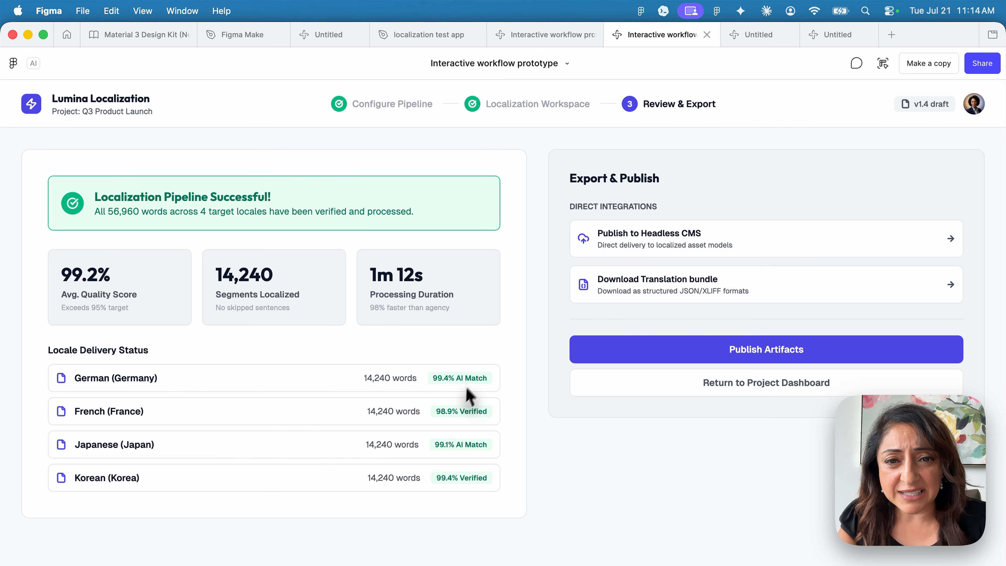
click(699, 360)
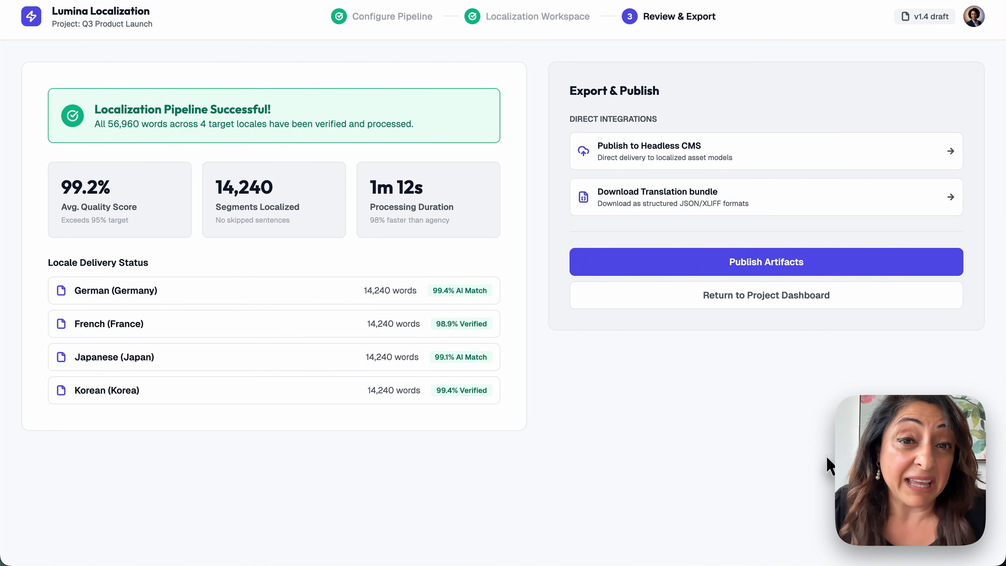
click(768, 262)
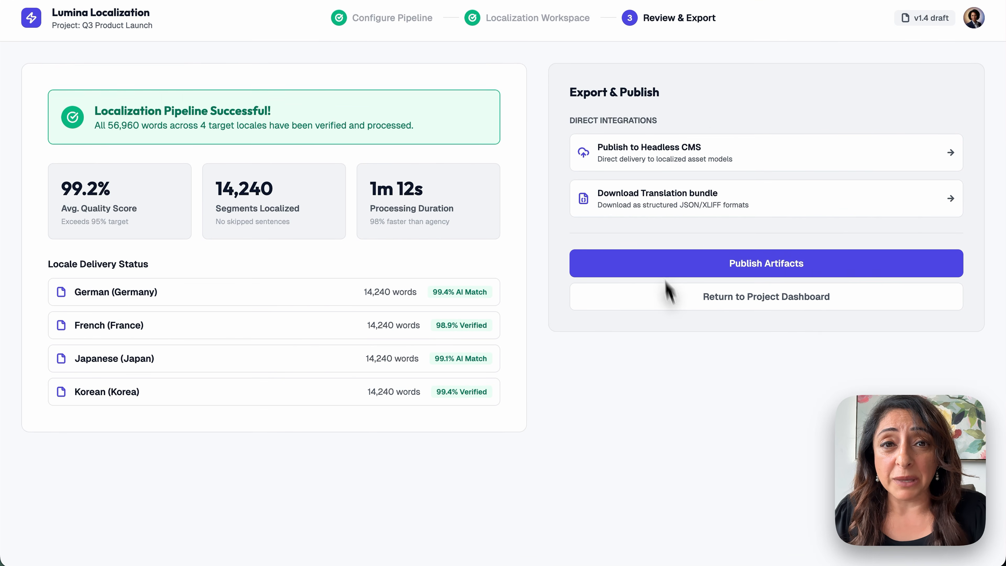
mouse_move(550, 28)
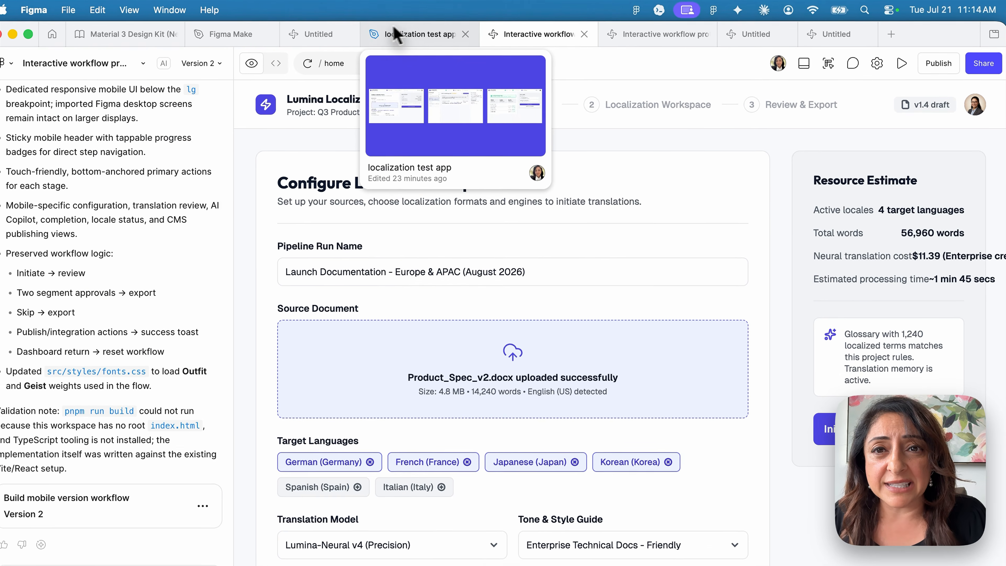
Paste the Interactive workflow prototype frame into the design file beneath workflow-step-3
click(186, 21)
scroll(458, 292, right, 5)
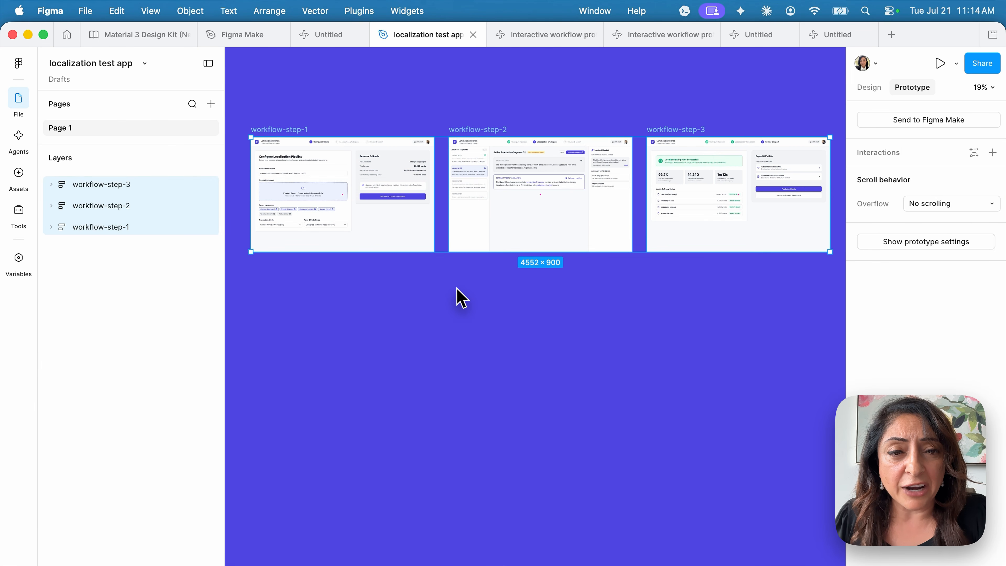
click(476, 362)
scroll(477, 359, right, 5)
scroll(478, 362, right, 2)
scroll(477, 363, down, 1)
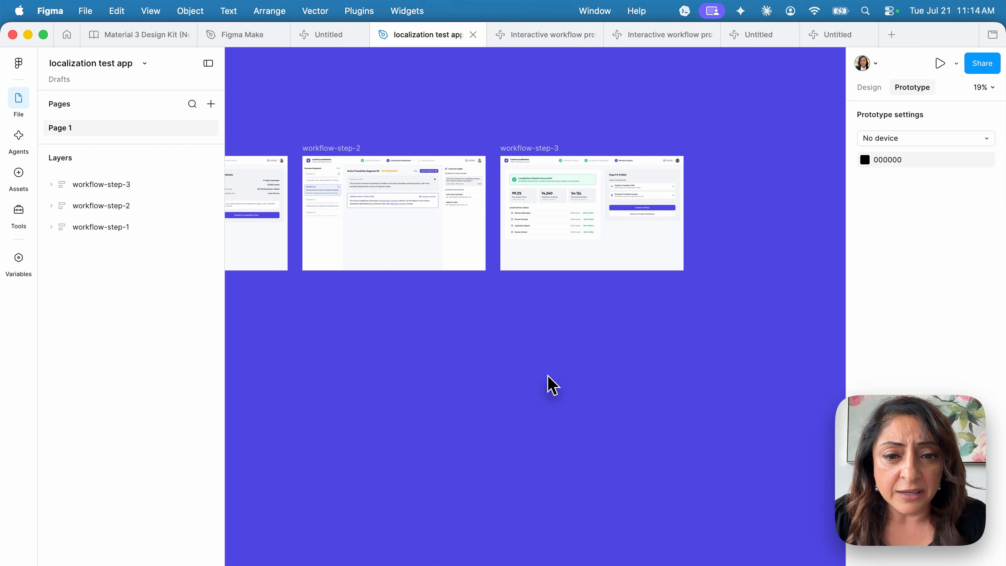
key(super+v)
super+scroll(582, 474, down, 5)
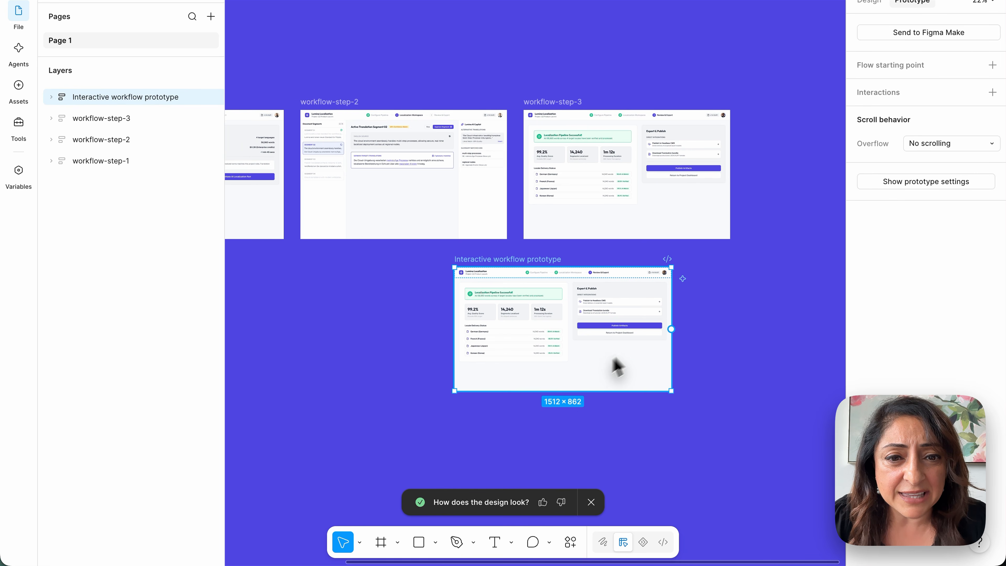
drag(642, 367, 708, 341)
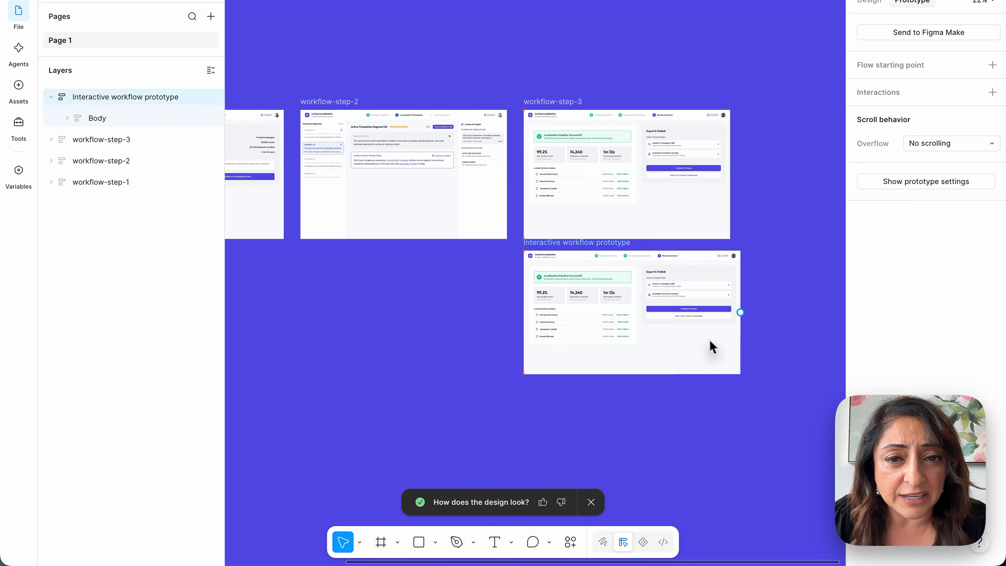
Look over the workflow-step frames and the prototype frame, then deselect it
super+scroll(711, 339, up, 5)
super+scroll(711, 339, up, 3)
scroll(711, 338, up, 5)
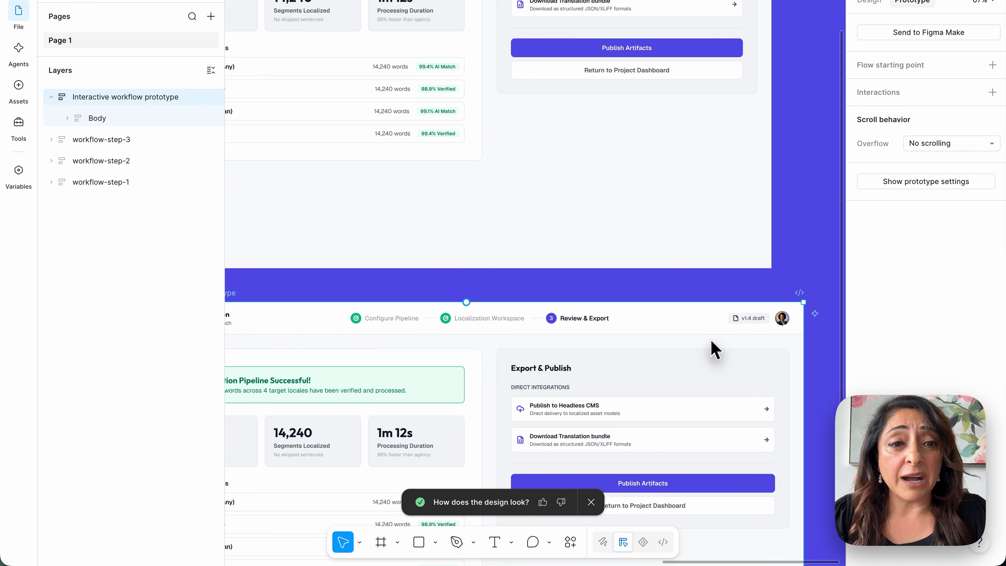
super+scroll(624, 420, down, 5)
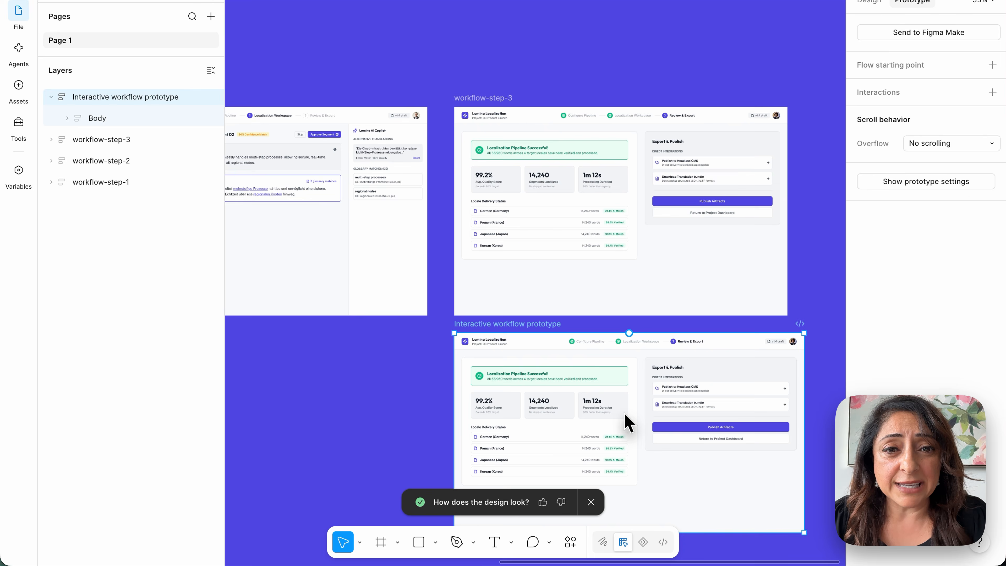
super+scroll(625, 414, up, 1)
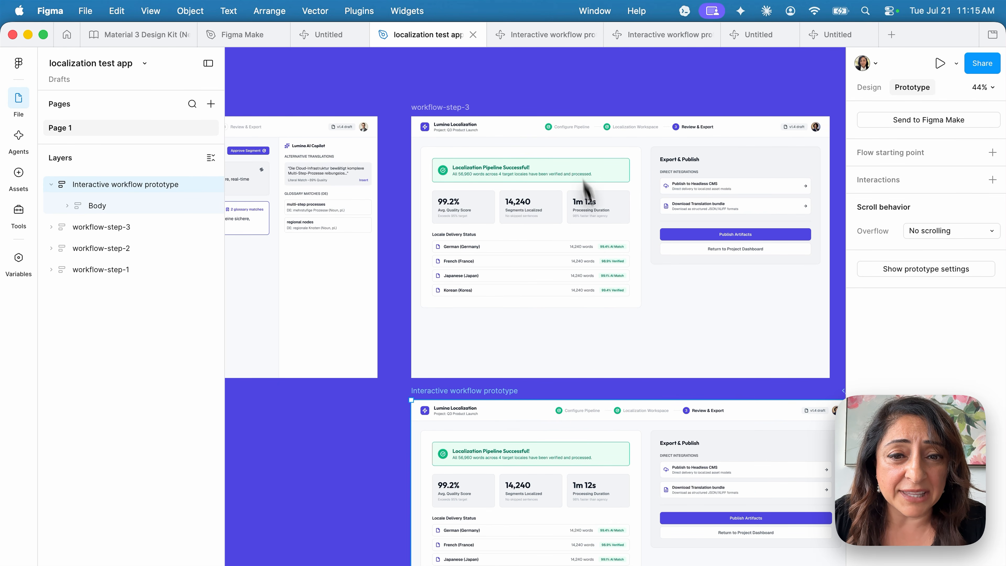
scroll(623, 437, right, 3)
scroll(623, 438, down, 2)
scroll(624, 438, up, 3)
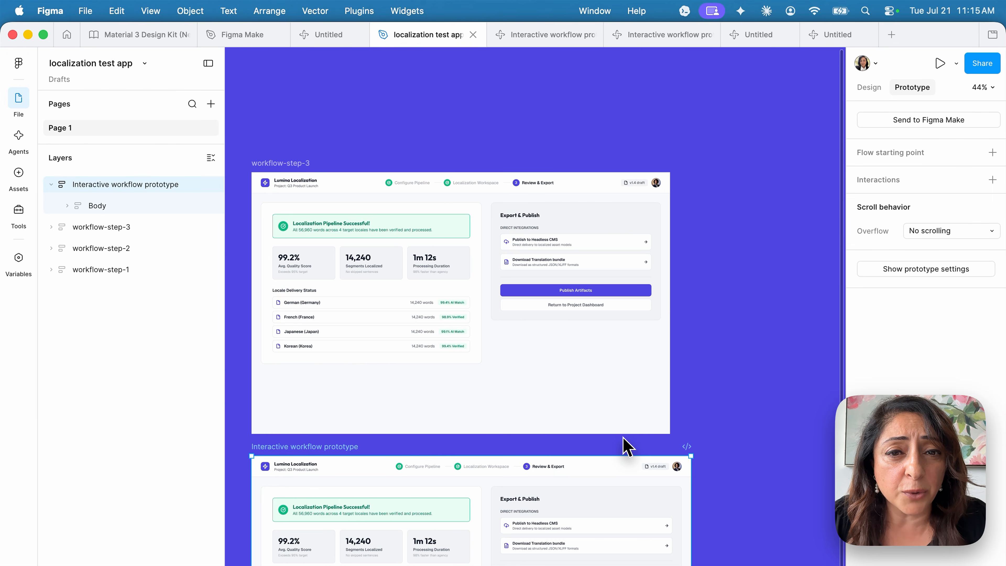
super+scroll(623, 438, up, 8)
scroll(626, 446, up, 5)
scroll(674, 451, down, 5)
super+scroll(673, 500, up, 1)
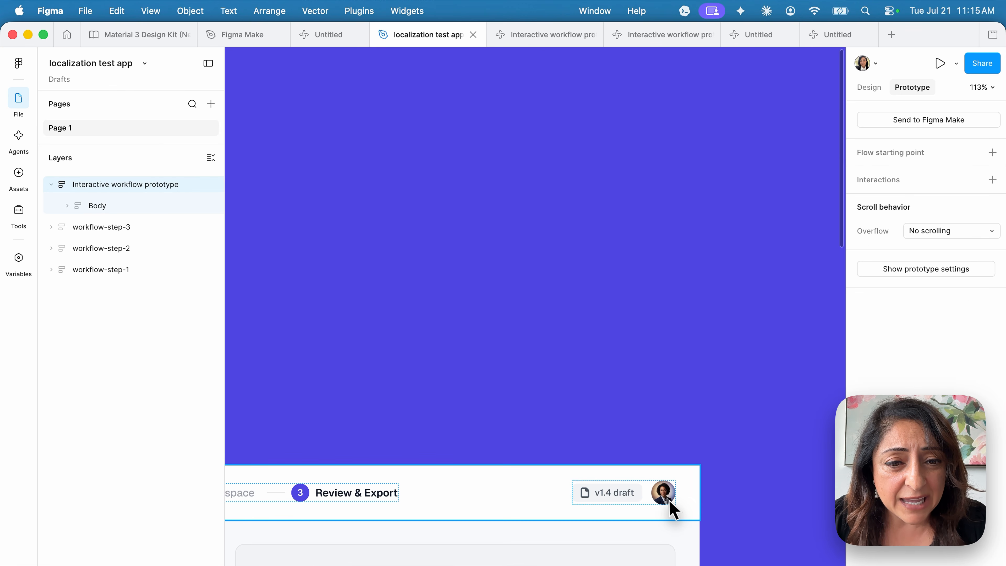
scroll(679, 508, down, 3)
scroll(679, 508, left, 2)
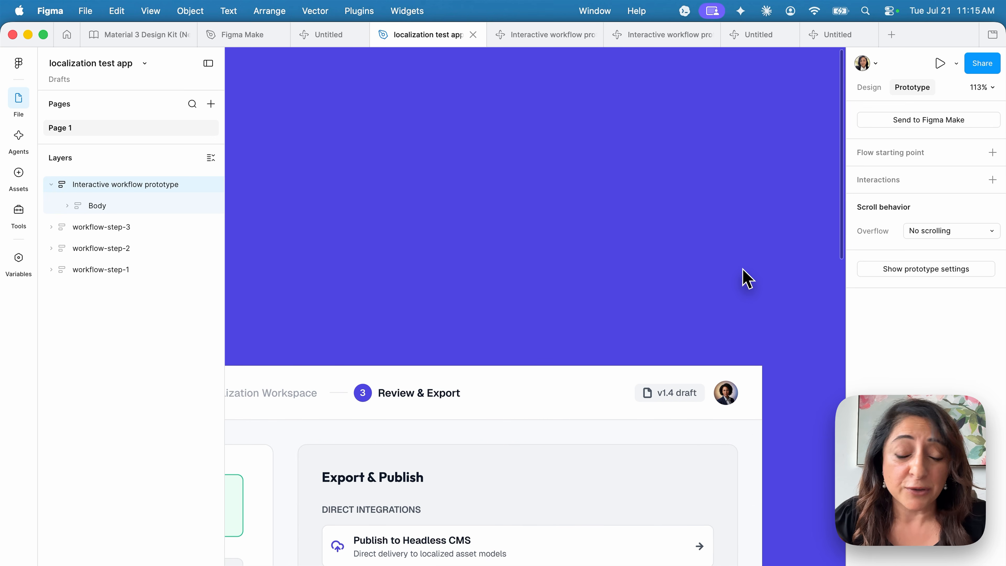
super+scroll(747, 279, down, 5)
scroll(747, 280, down, 2)
scroll(746, 279, left, 2)
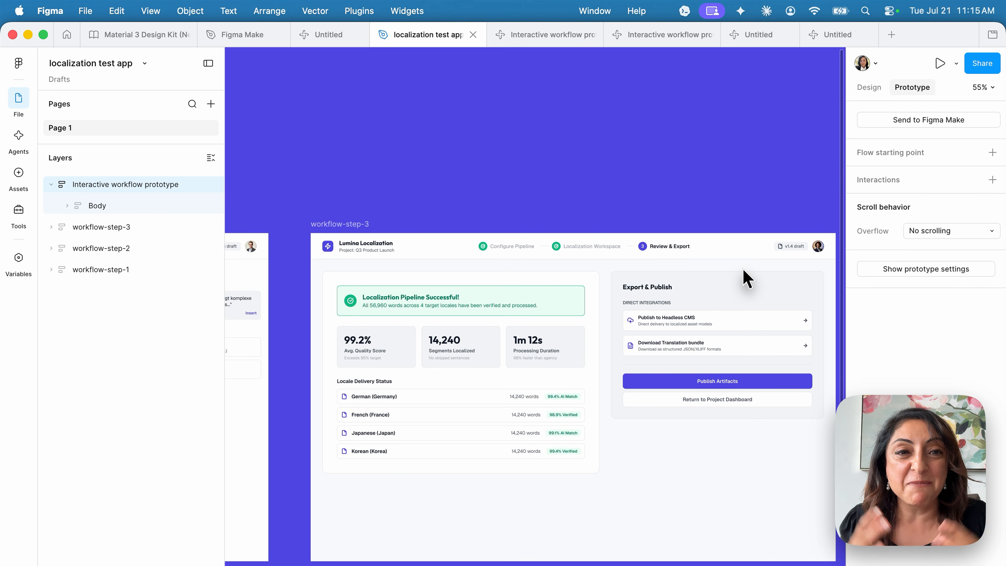
scroll(747, 279, down, 5)
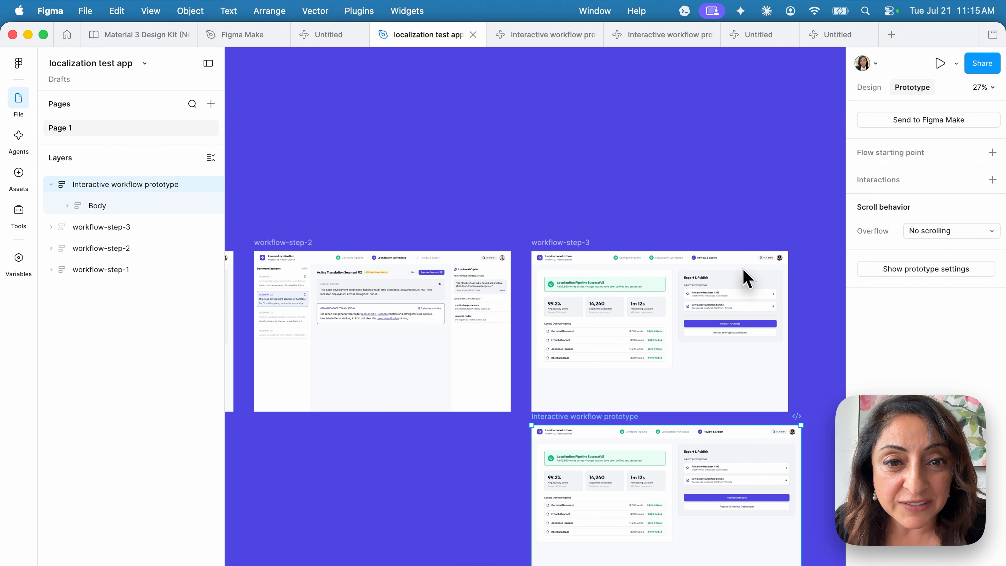
scroll(747, 279, left, 2)
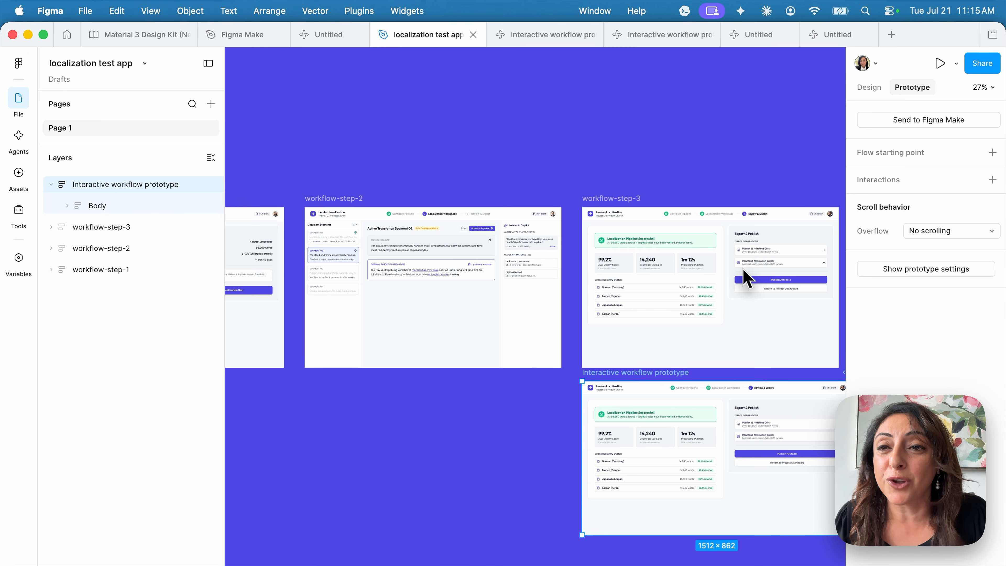
scroll(745, 278, right, 3)
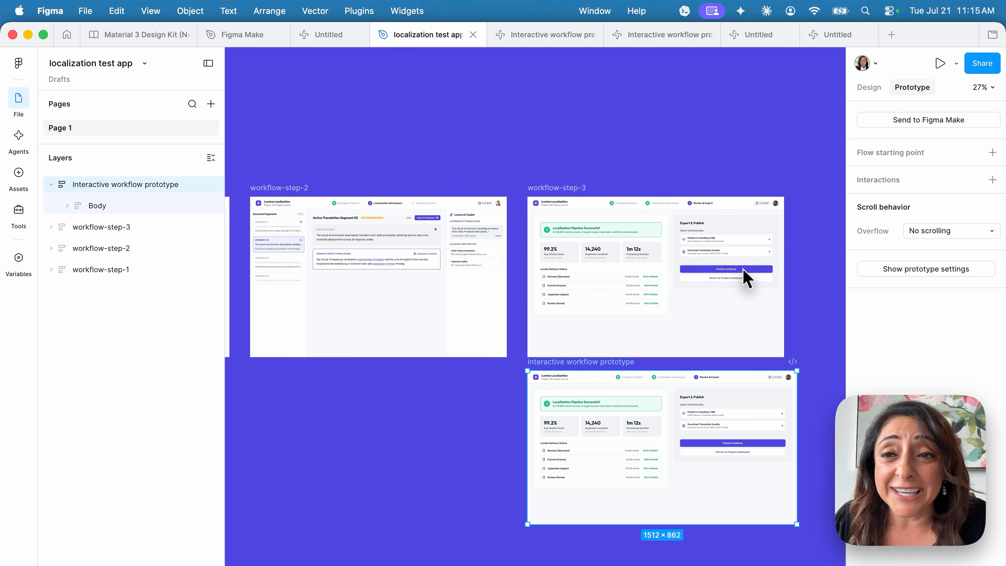
scroll(741, 277, up, 5)
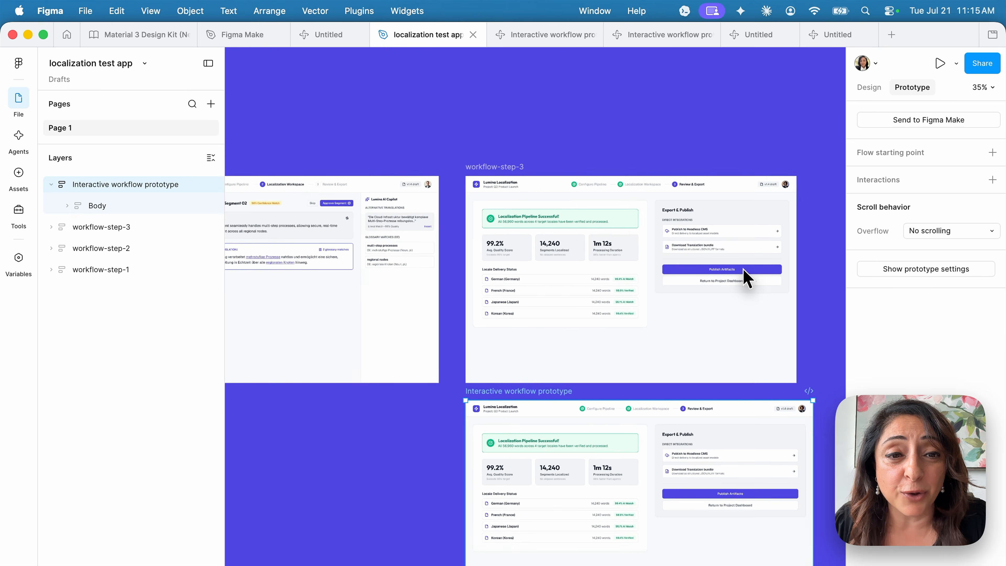
click(666, 123)
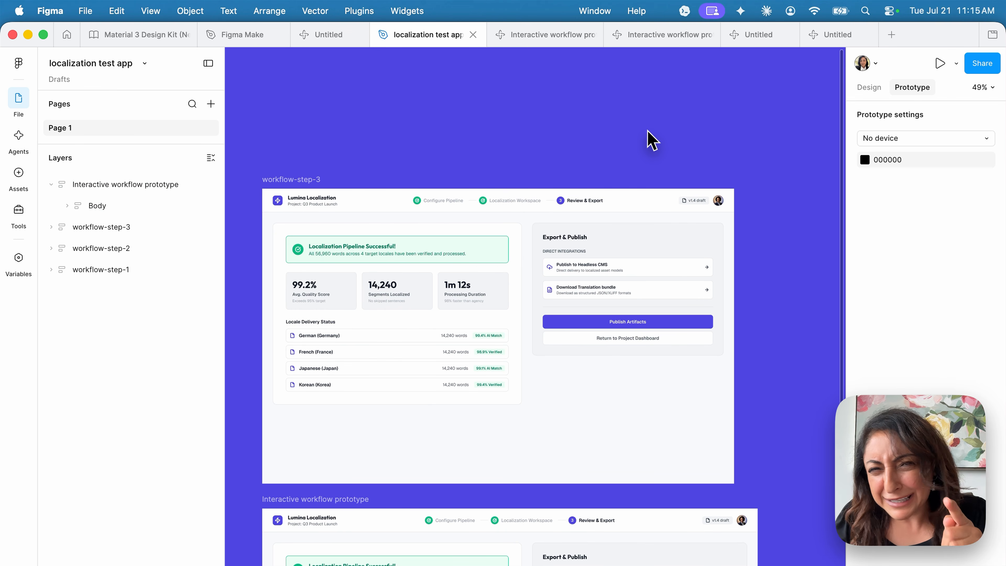
scroll(652, 141, left, 3)
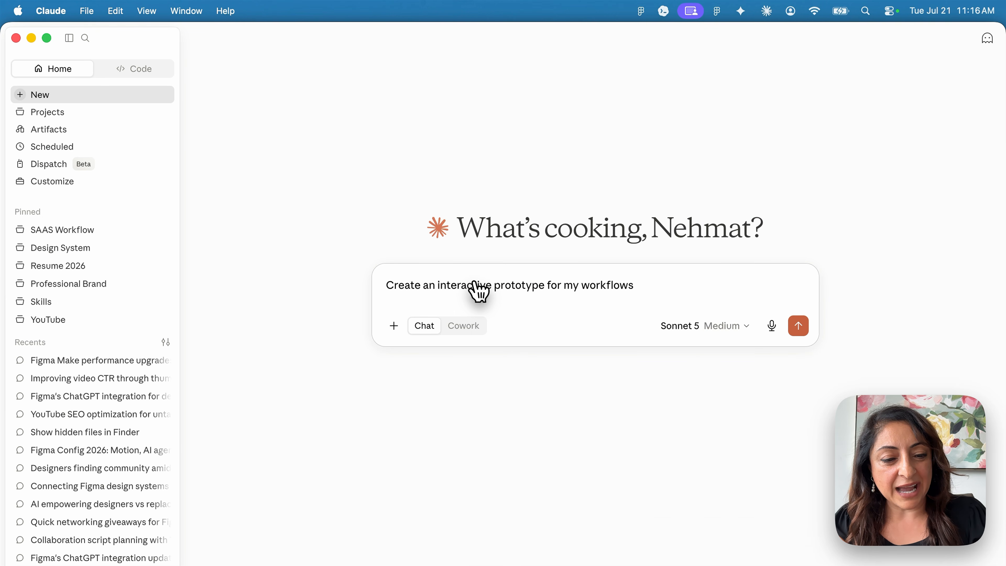
Send Claude the interactive prototype request with the Figma file link pasted in
key(super+Tab)
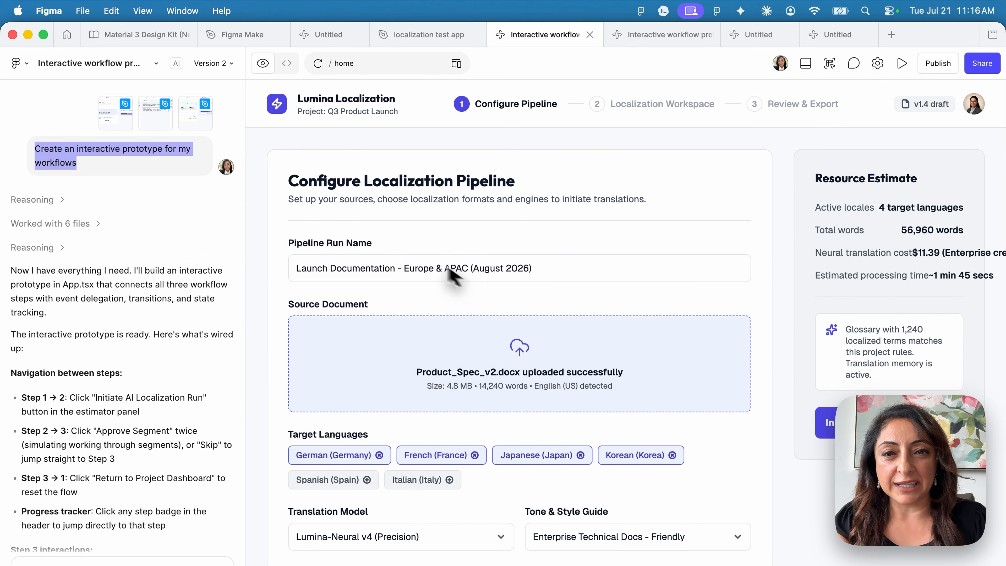
click(395, 38)
scroll(386, 169, down, 5)
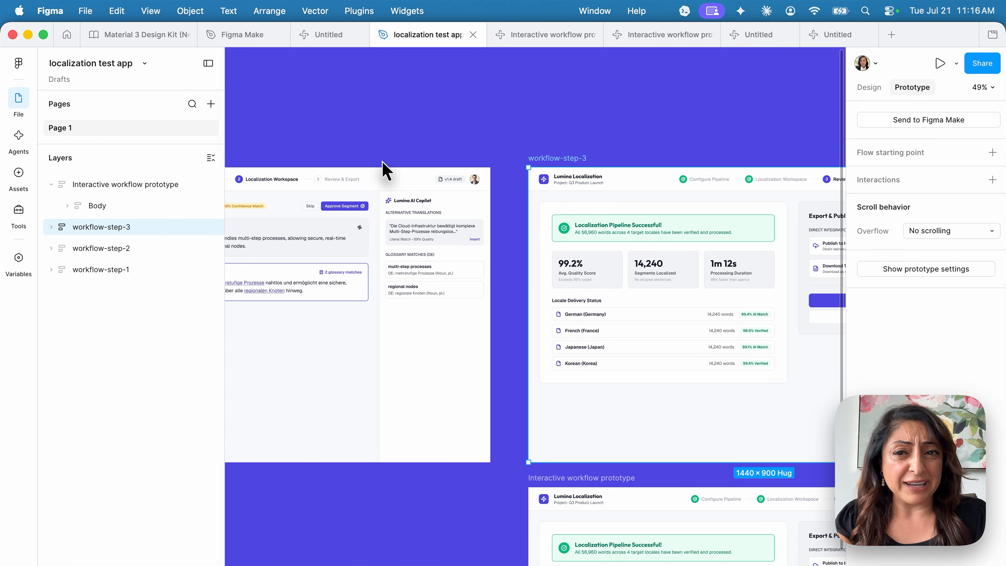
scroll(384, 209, left, 3)
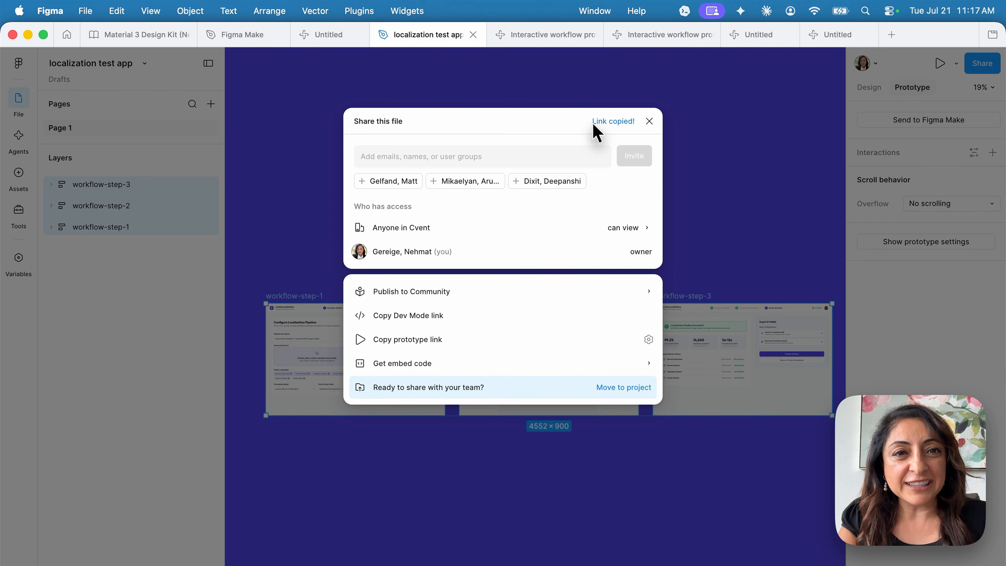
key(super+Tab)
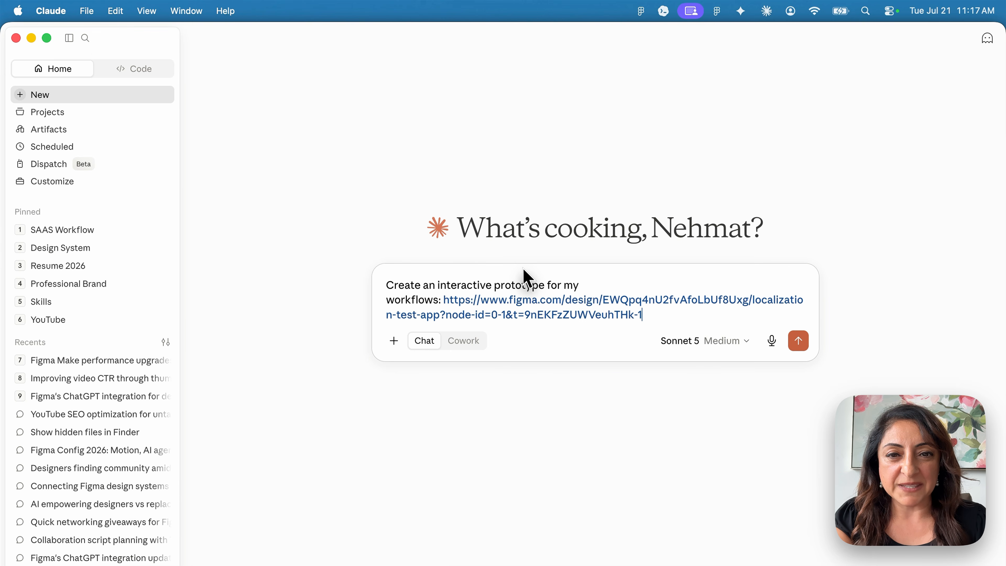
key(super+a)
key(super+c)
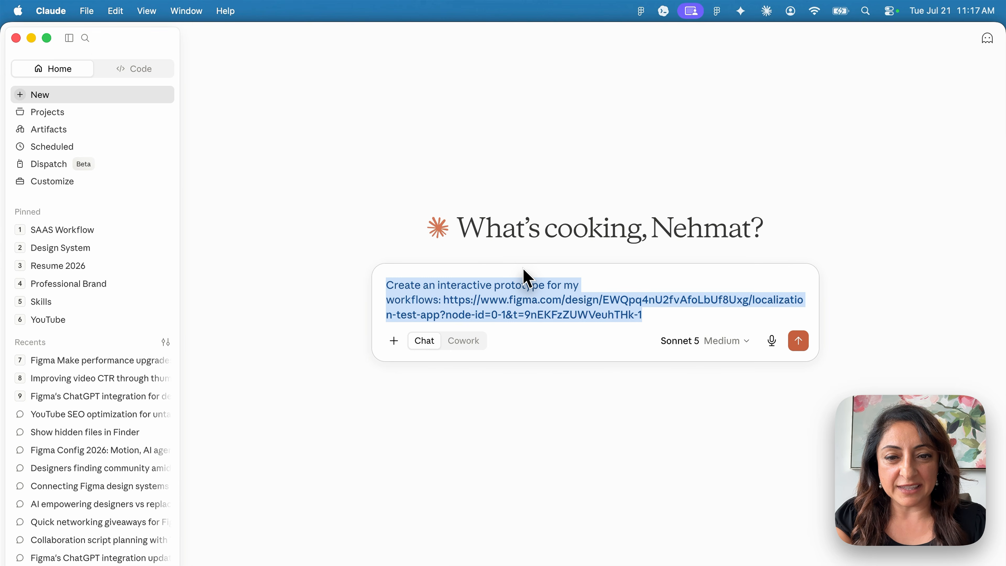
click(799, 340)
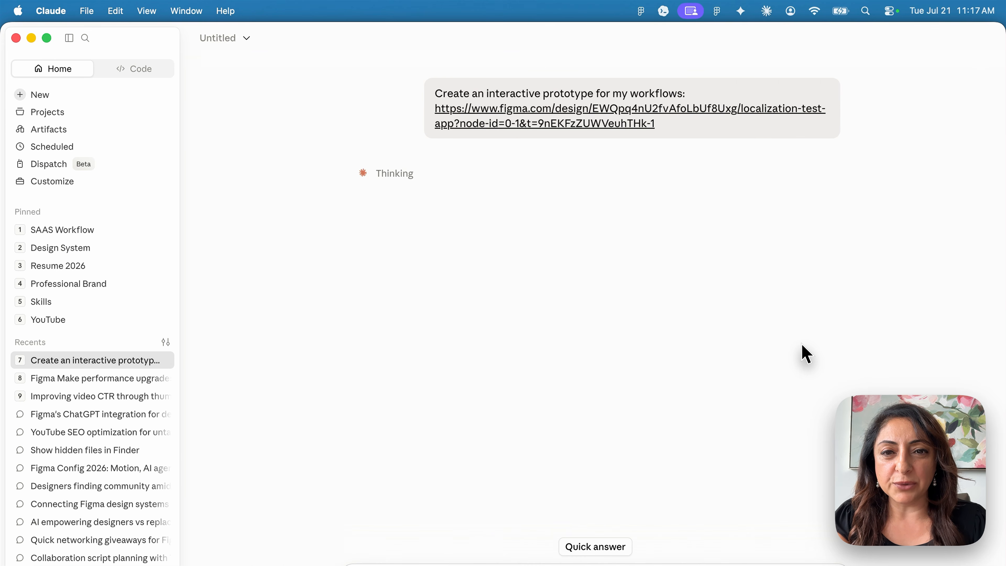
Send the same prototype prompt to Codex
key(super+Tab)
key(super+Tab)
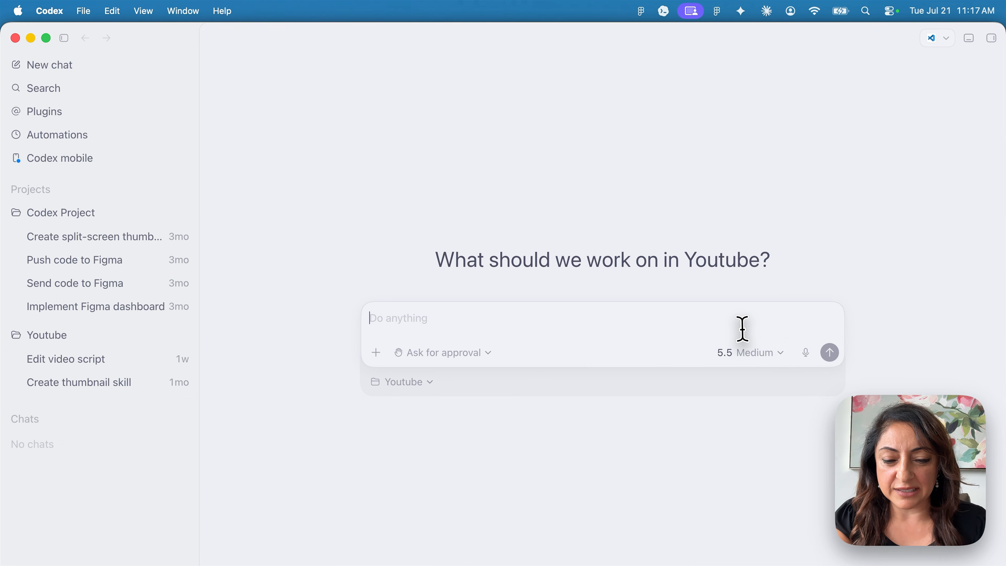
key(super+v)
click(829, 364)
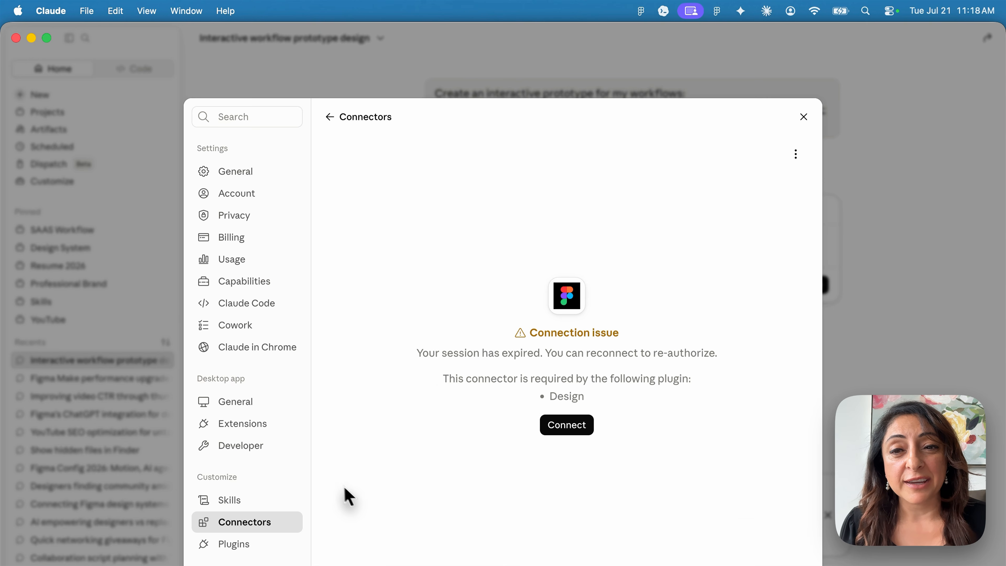
Reconnect the expired Figma connector and grant Claude access to the Figma account
click(564, 432)
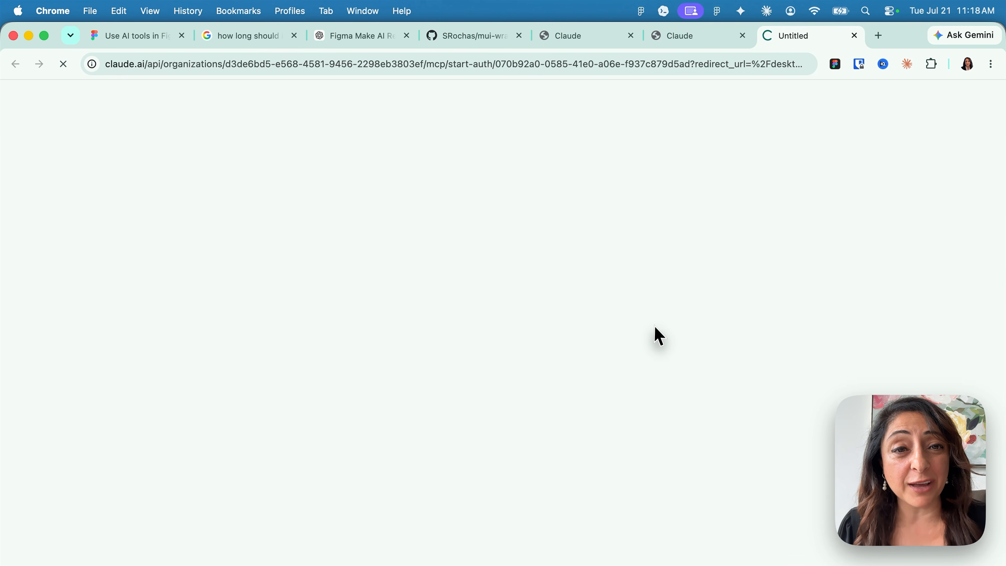
scroll(655, 332, down, 5)
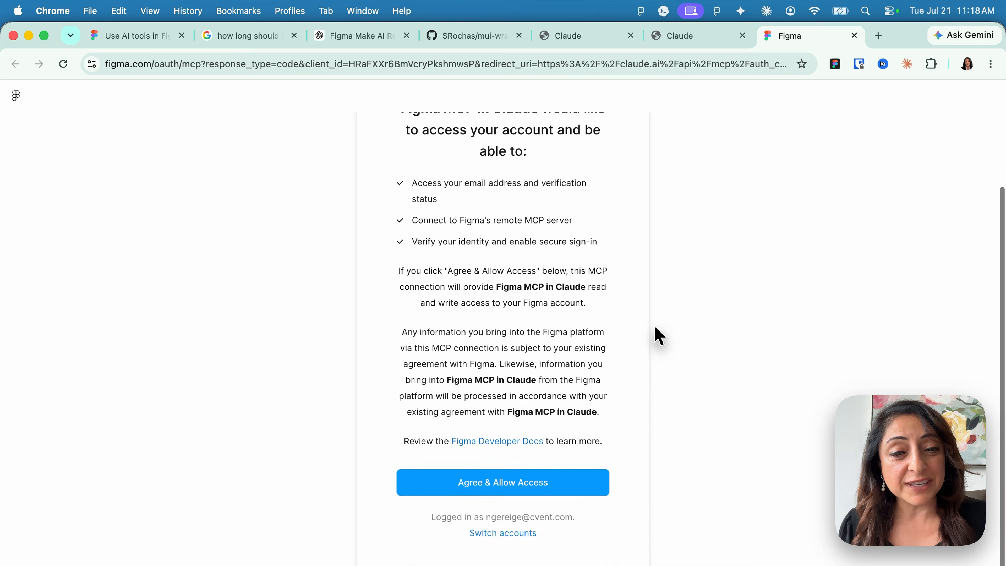
click(566, 447)
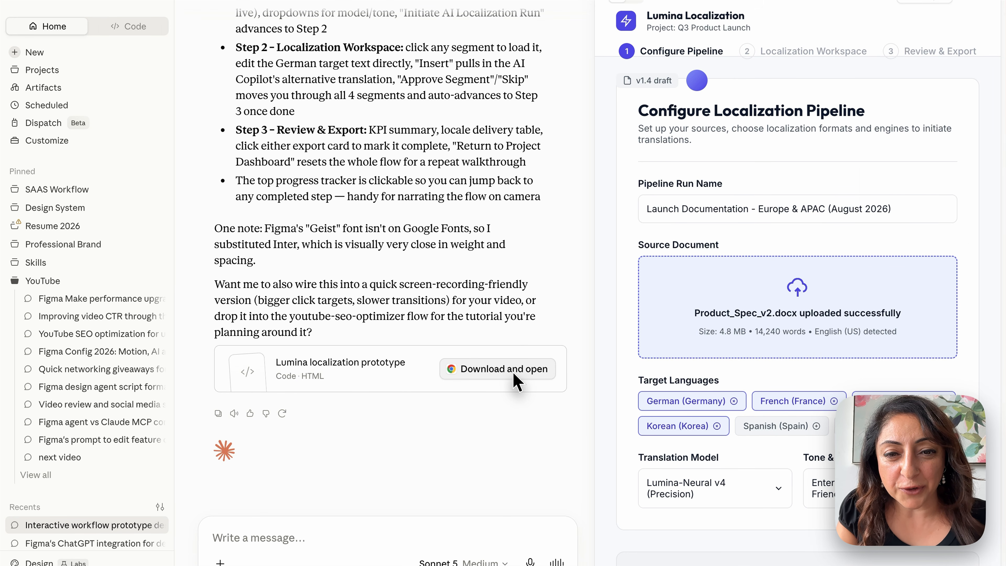
Bring up the Lumina localization prototype and scroll to its Configure Localization Pipeline step
key(super+Tab)
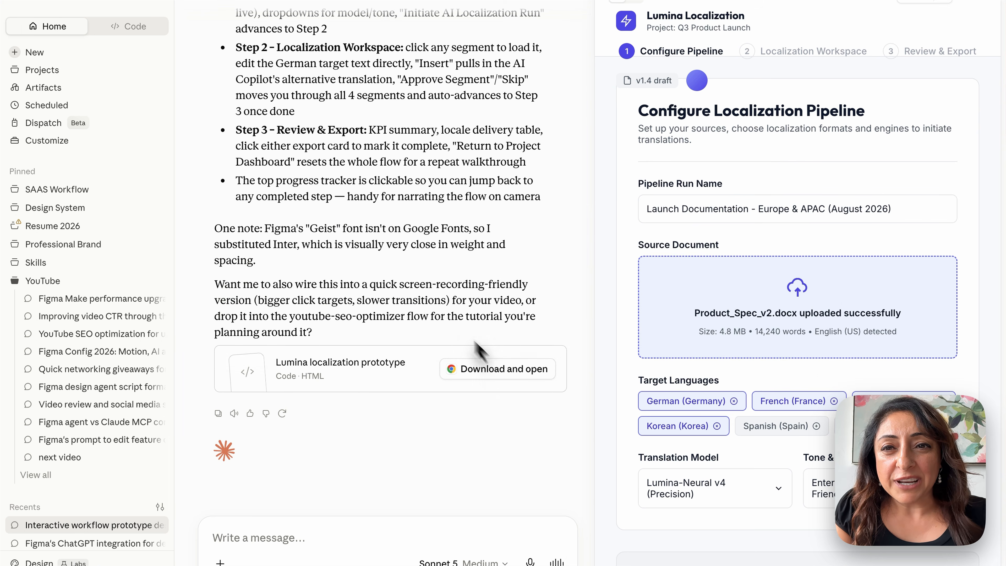
scroll(428, 191, up, 2)
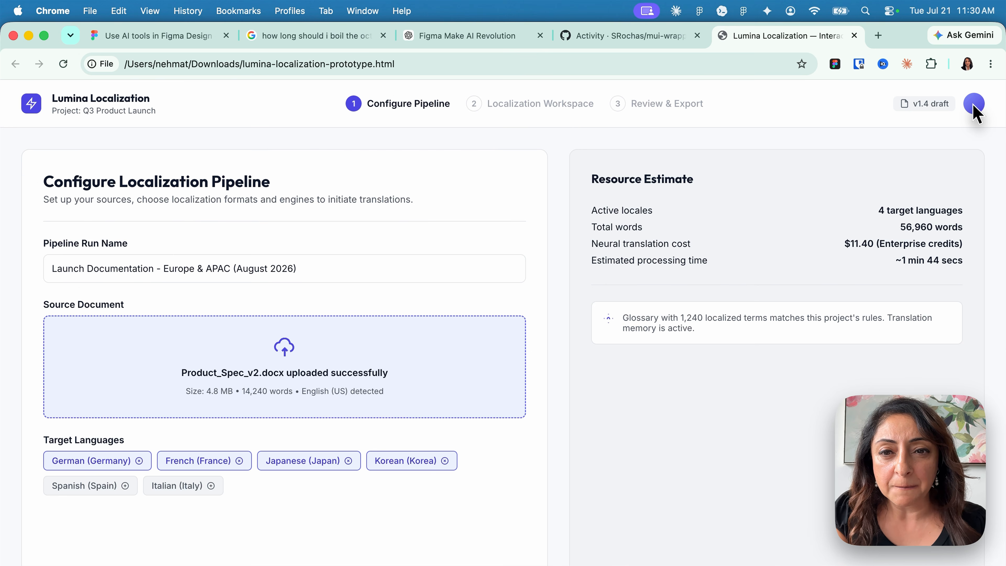
Run the Lumina prototype, insert the alternative German translation and approve segments through to Review & Export
key(super+Tab)
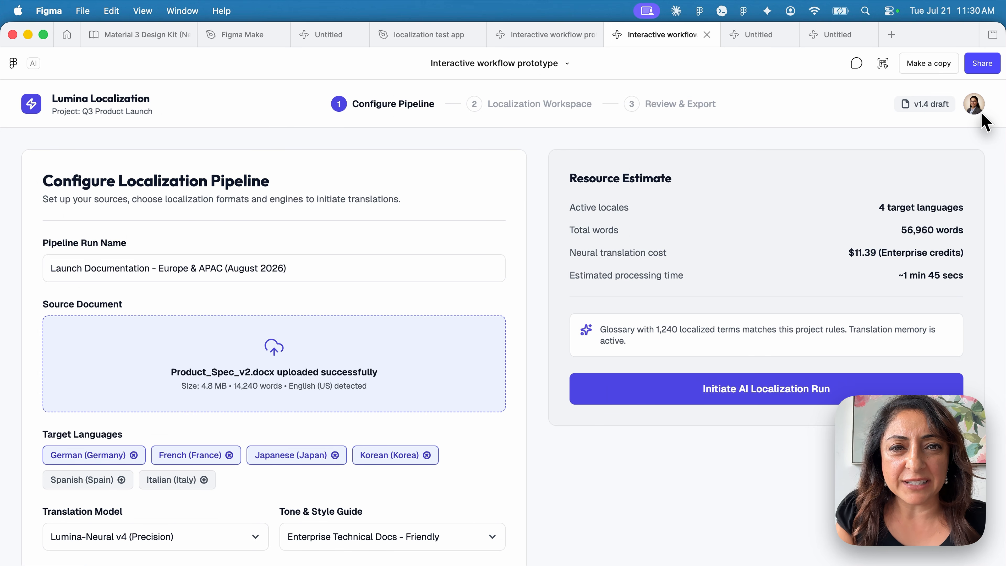
key(super+Tab)
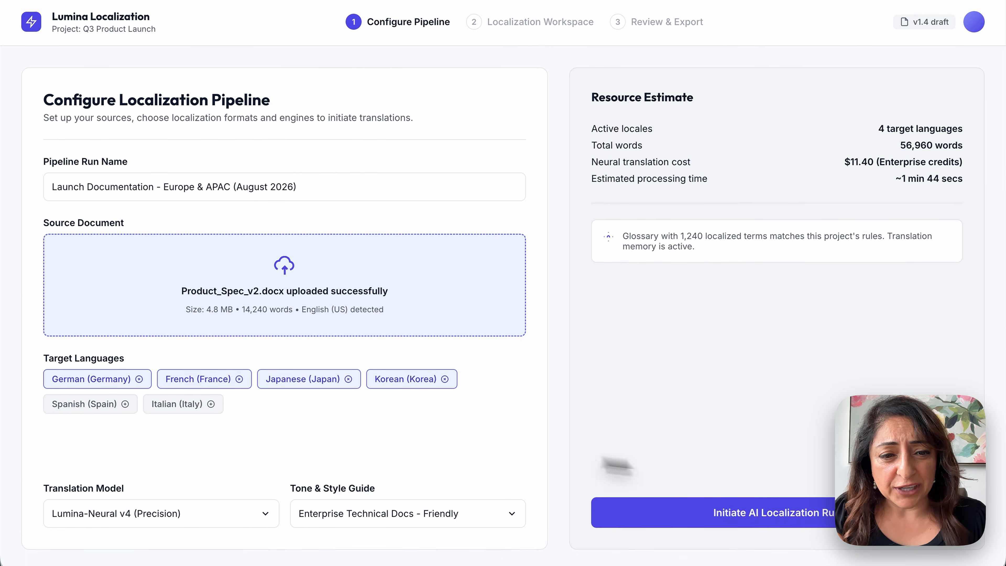
click(653, 514)
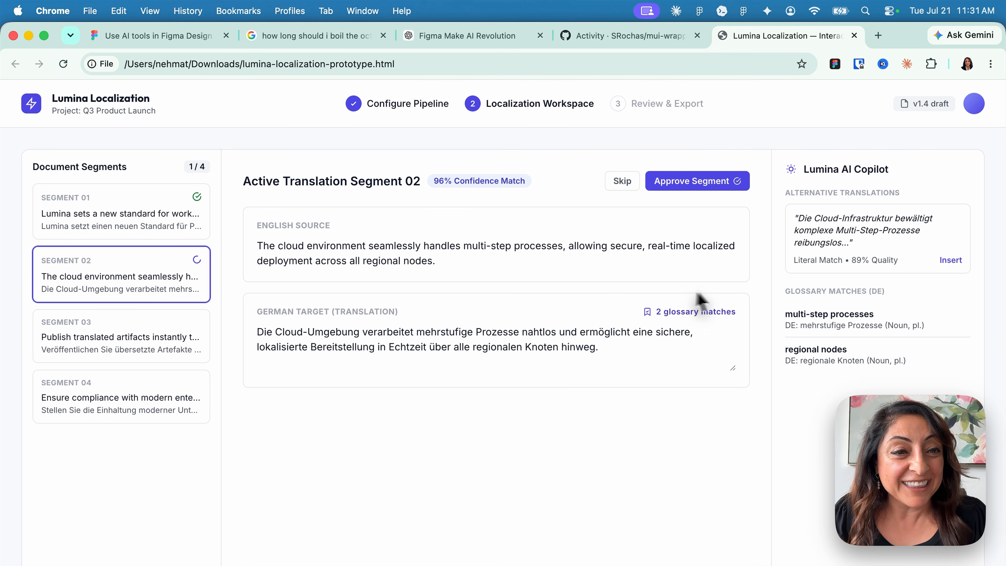
click(951, 260)
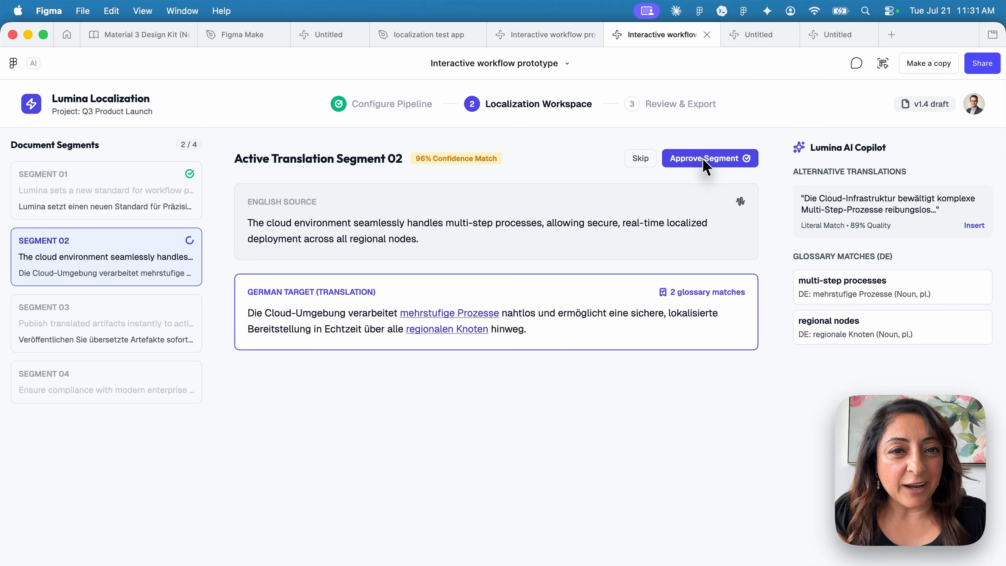
click(704, 159)
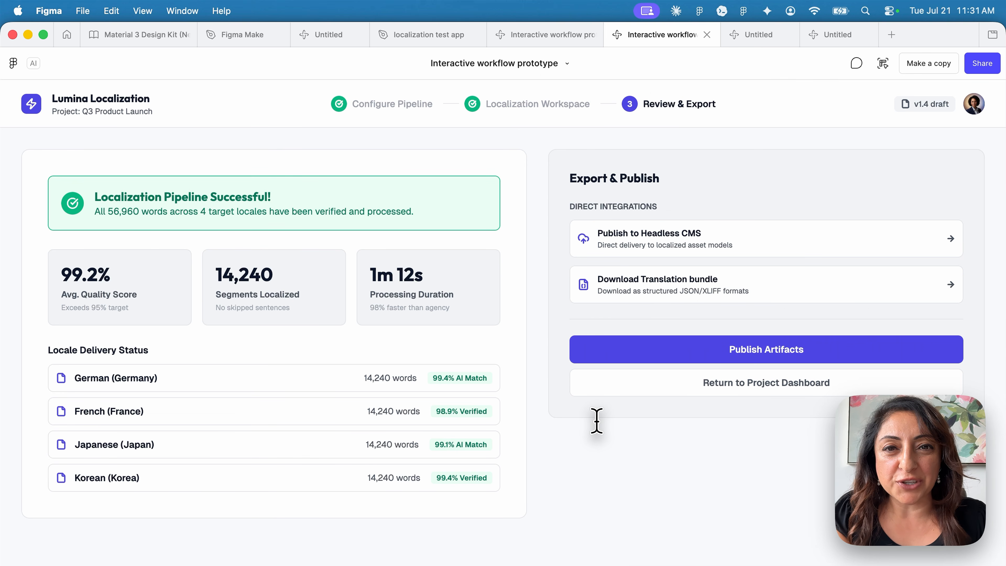
key(cmd+Tab)
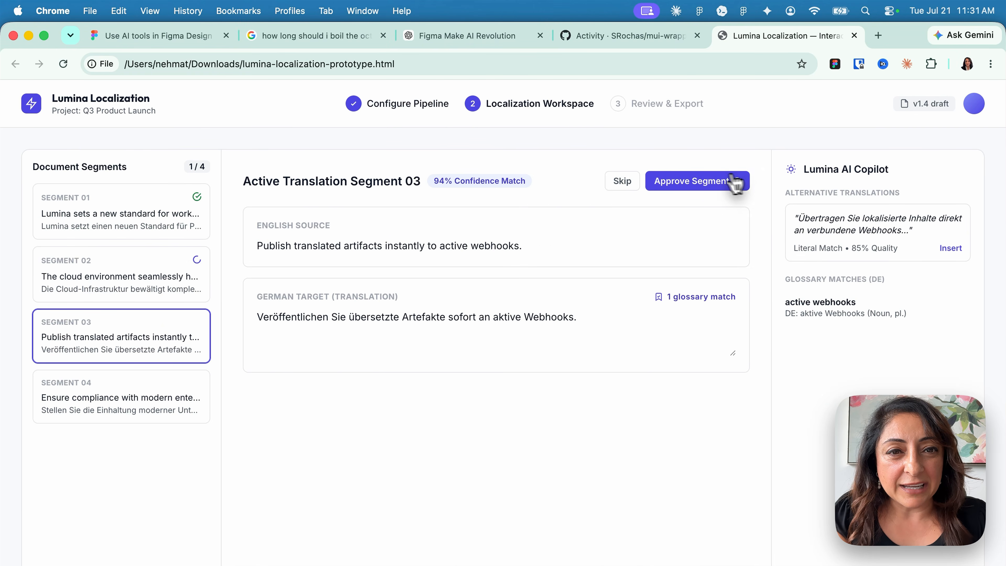
click(707, 181)
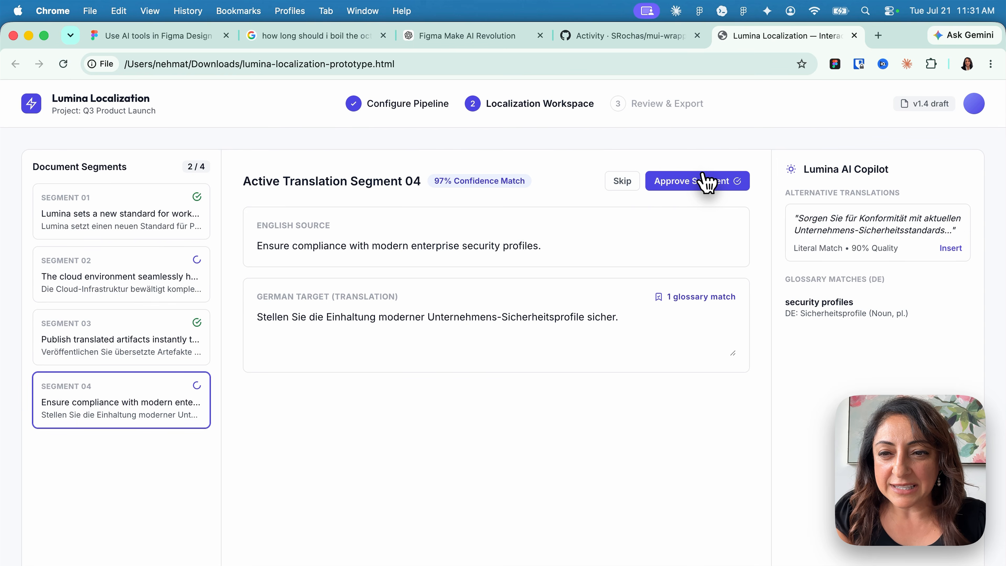
click(707, 182)
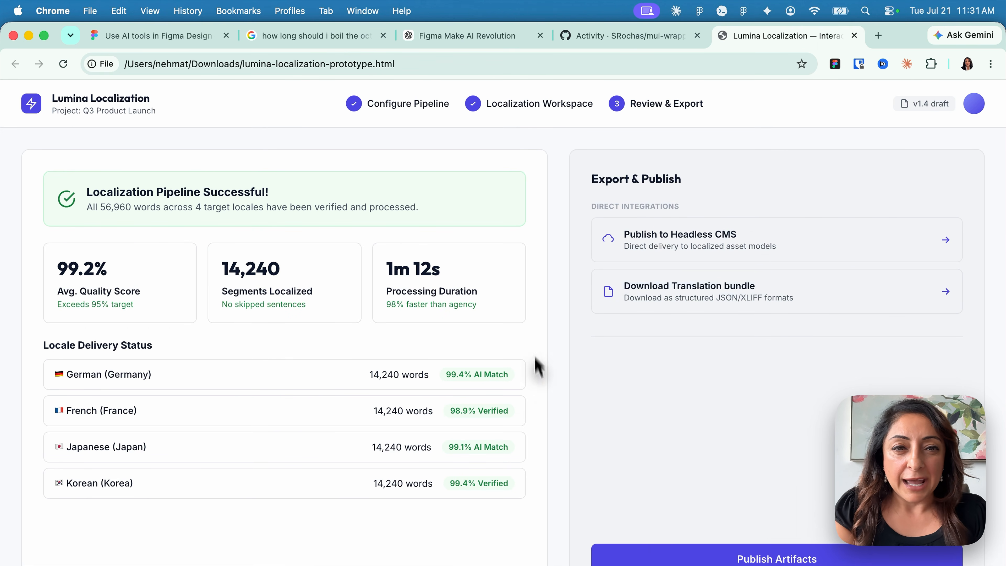
Switch over to the Codex 'Create interactive prototype' chat and scroll up through its report
key(super+Tab)
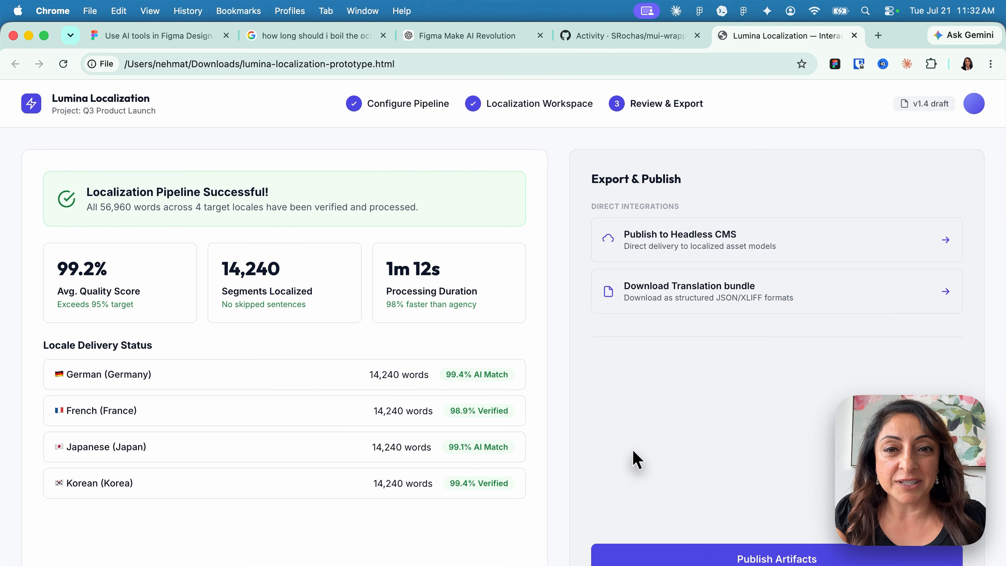
key(super+Tab)
scroll(521, 369, up, 3)
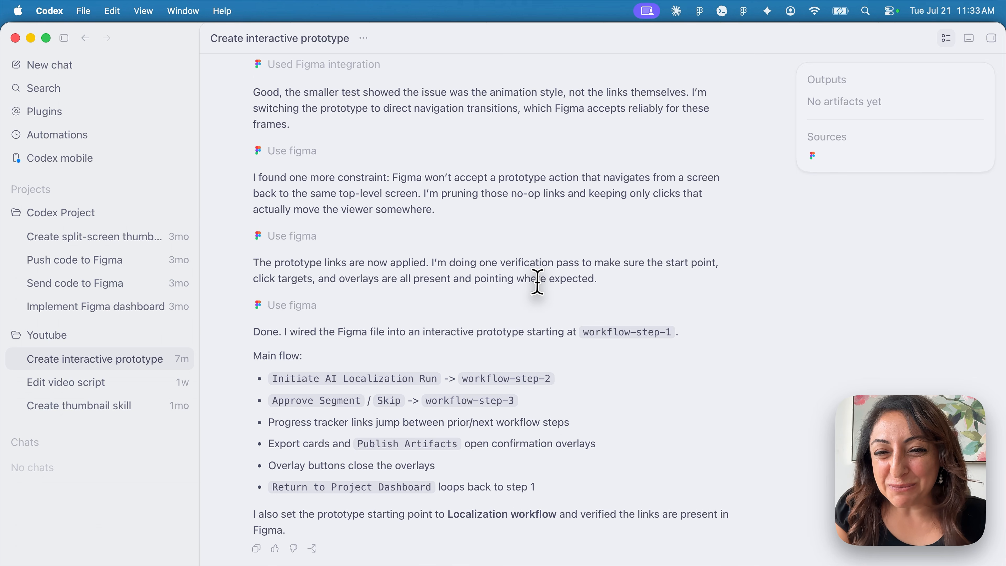
Open the 'localization test app' file and pan to the three workflow-step frames and two overlays
key(super+Tab)
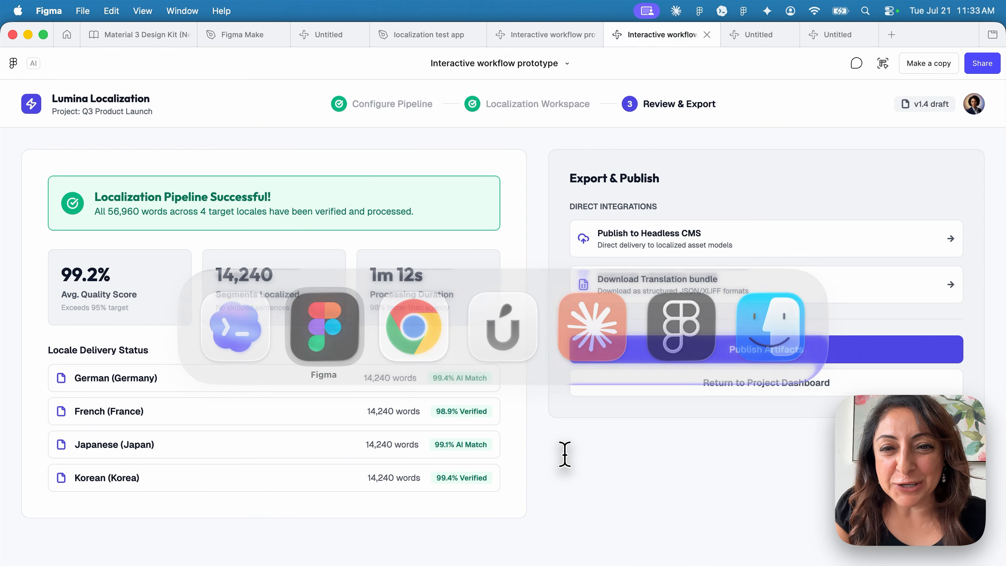
click(313, 38)
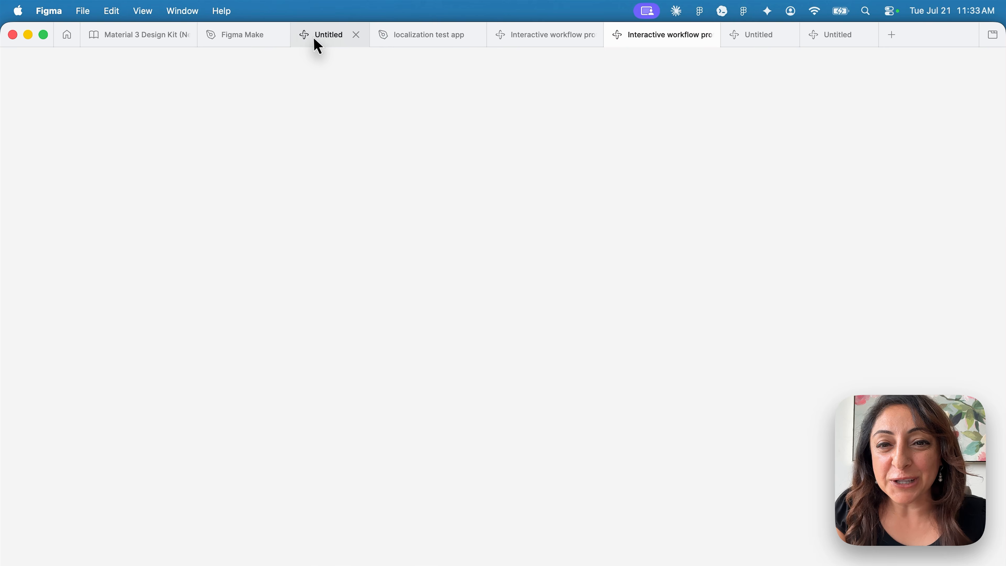
click(423, 37)
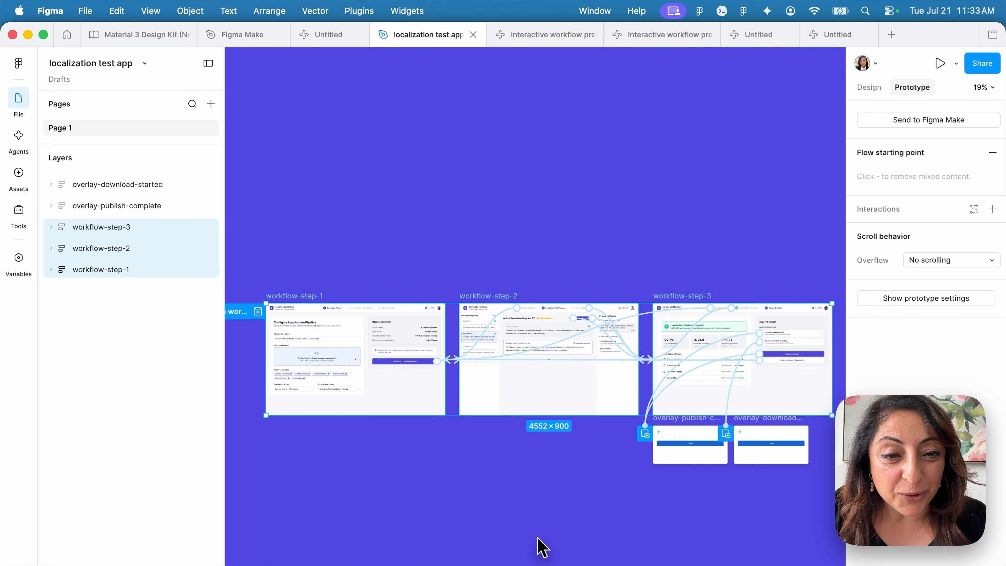
scroll(586, 467, down, 3)
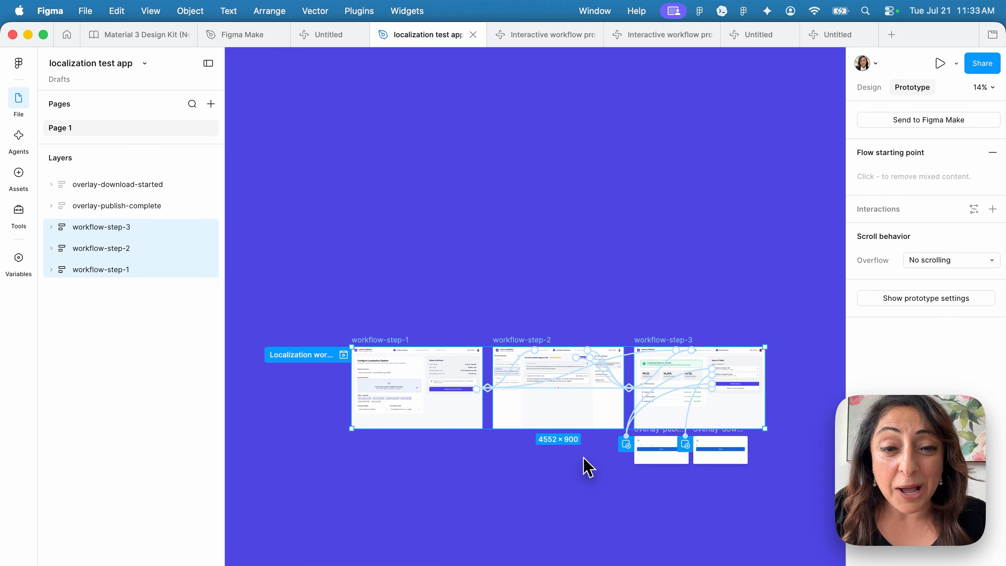
scroll(584, 465, left, 3)
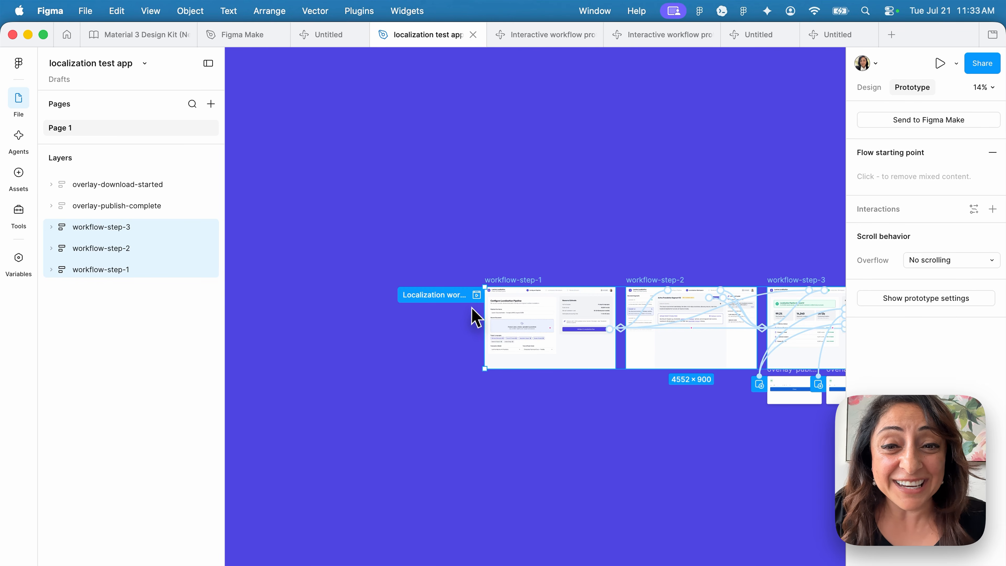
Play the workflow prototype and confirm Publish Artifacts opens a confirmation overlay that closes, twice
click(477, 295)
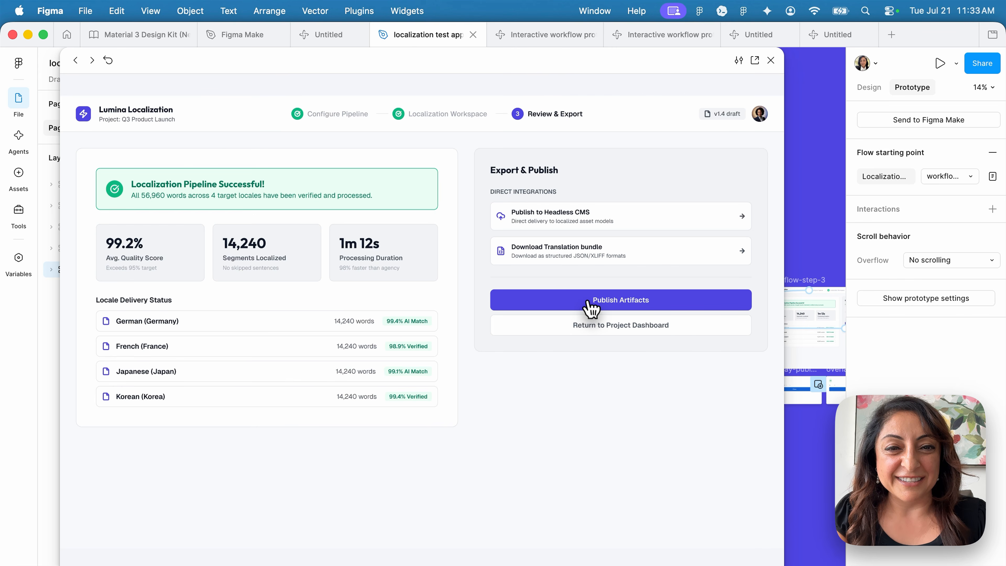
click(591, 306)
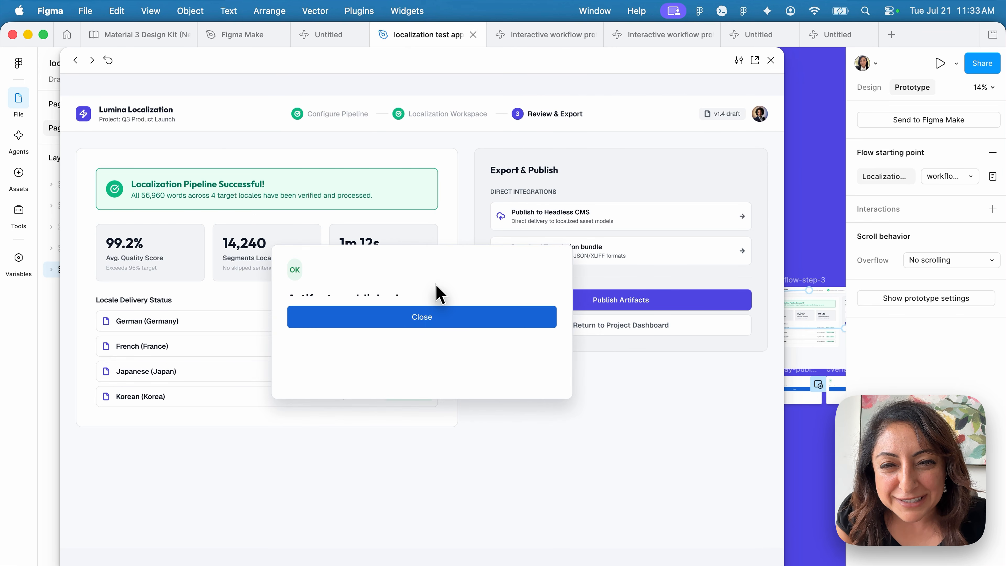
click(427, 322)
click(579, 306)
click(512, 321)
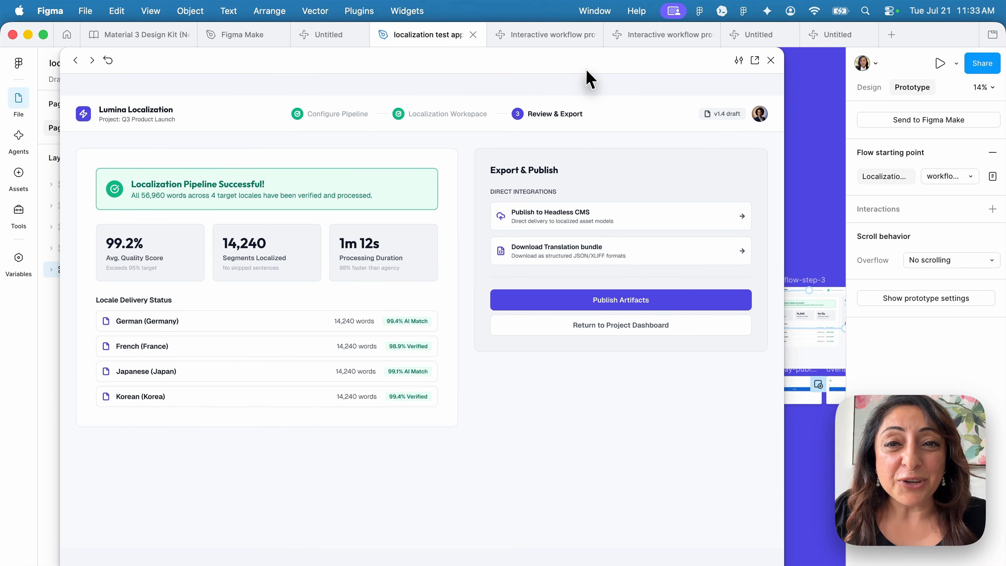
Close the prototype preview, check the Codex chat, then return to the Figma canvas
drag(555, 76, 476, 147)
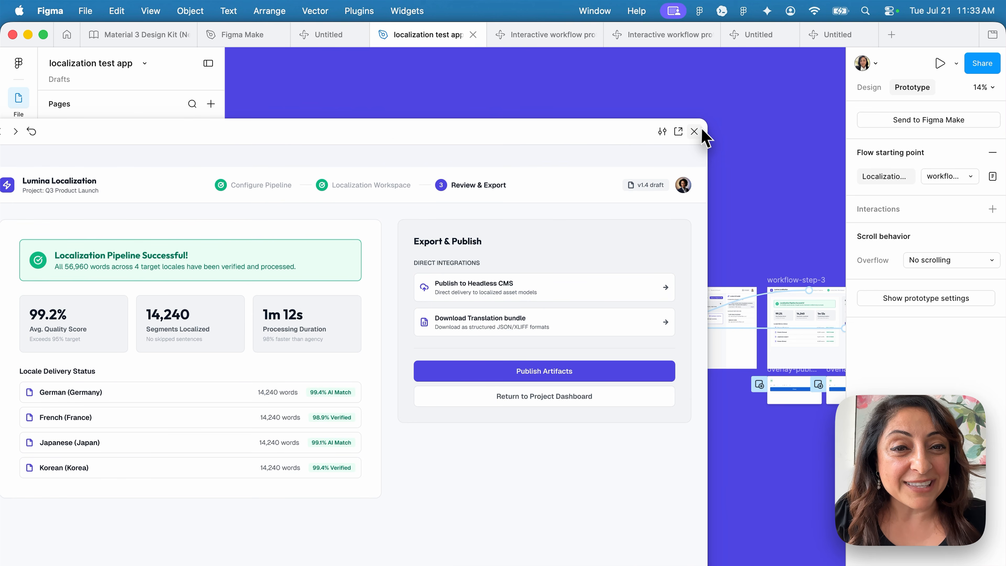
click(694, 132)
scroll(600, 184, up, 10)
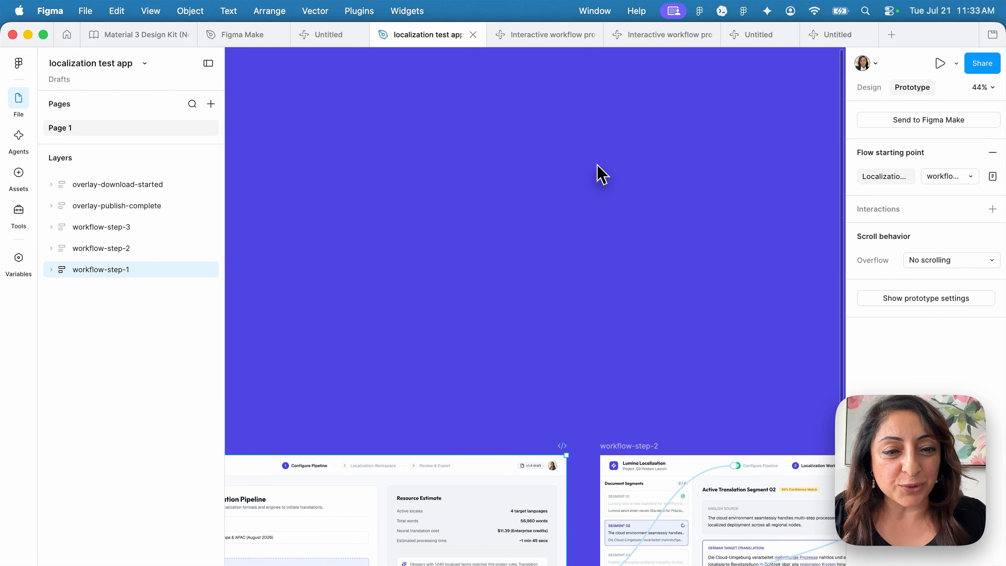
key(super+Tab)
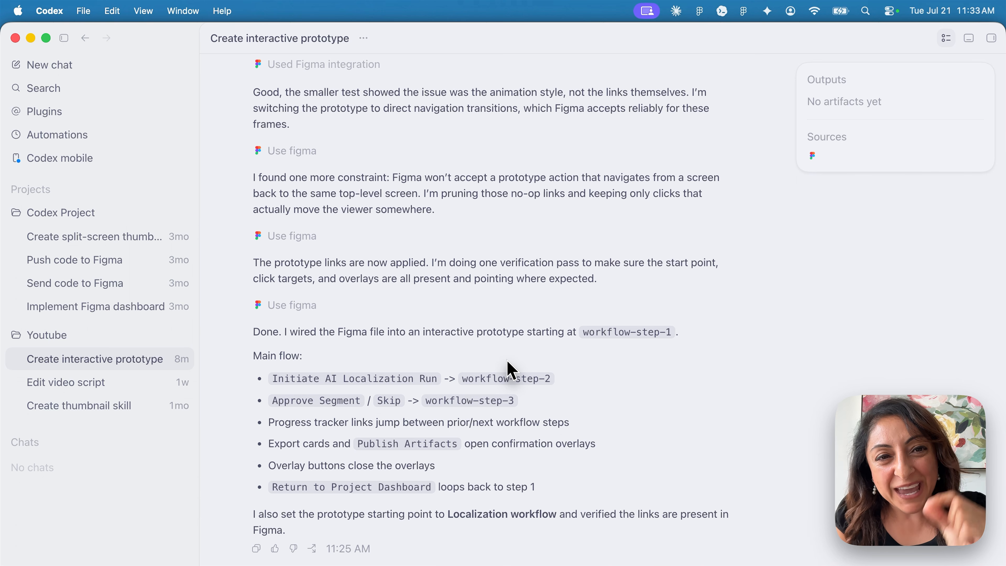
key(super+Tab)
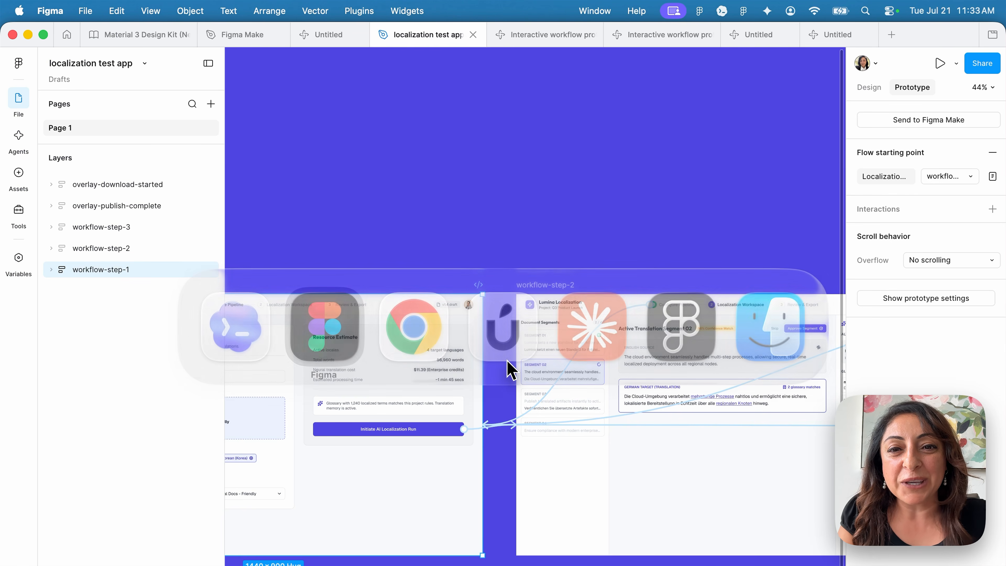
Delete the two overlay frames, leaving only workflow-step-1 to workflow-step-3
scroll(517, 247, down, 5)
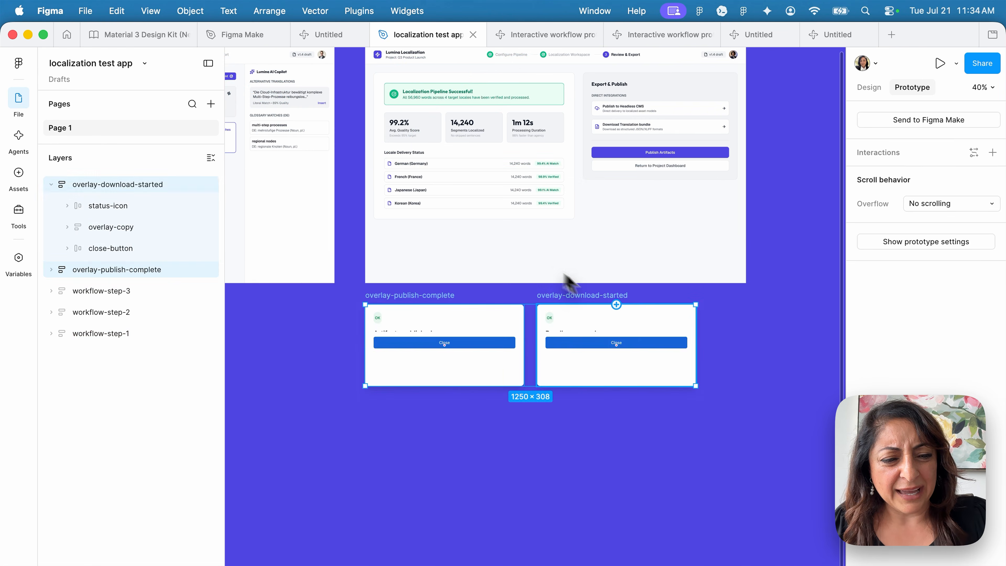
key(Delete)
scroll(619, 303, down, 4)
scroll(624, 313, down, 4)
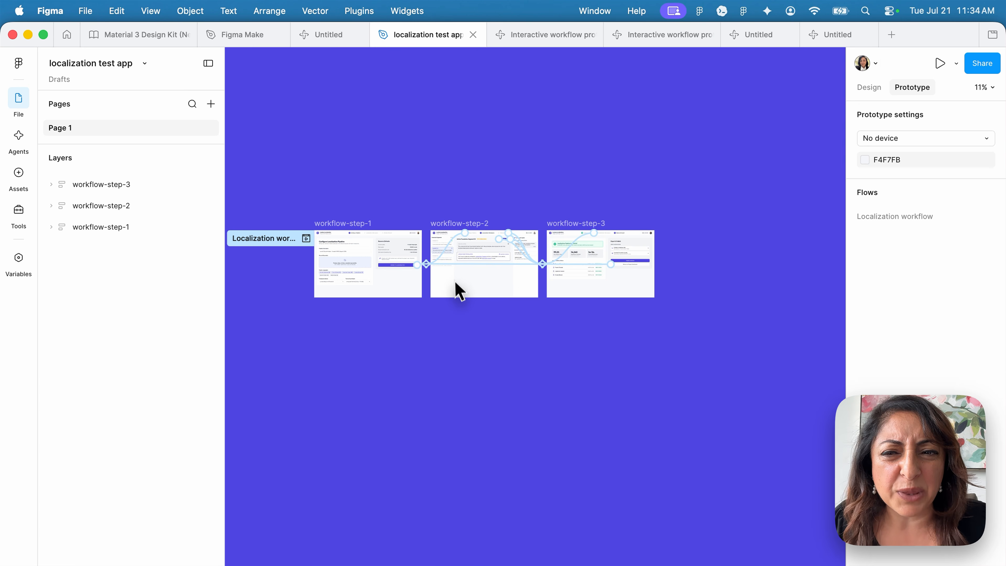
scroll(534, 357, up, 1)
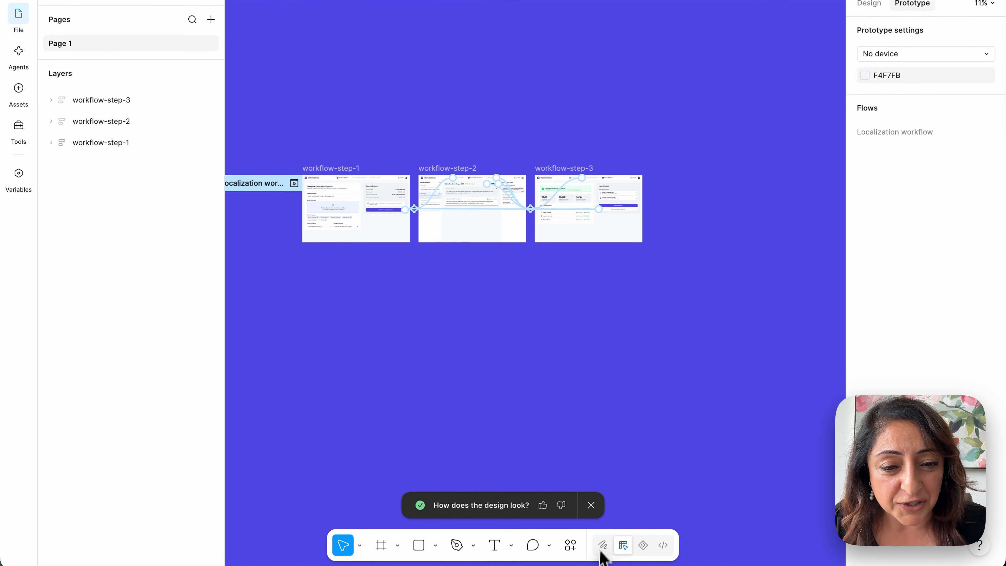
Search the Actions menu for 'add' and run the AI Add interactions action
click(571, 563)
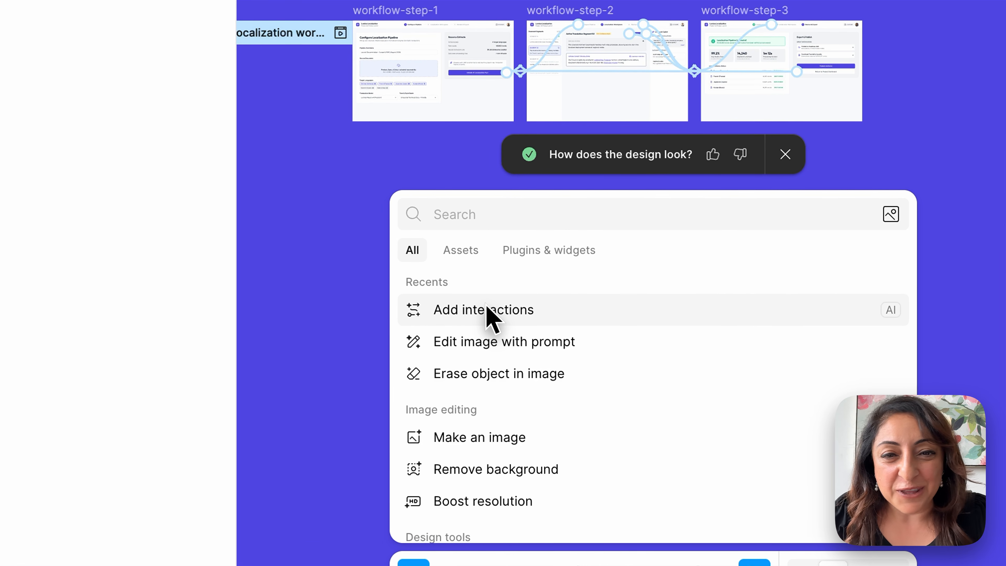
text(add)
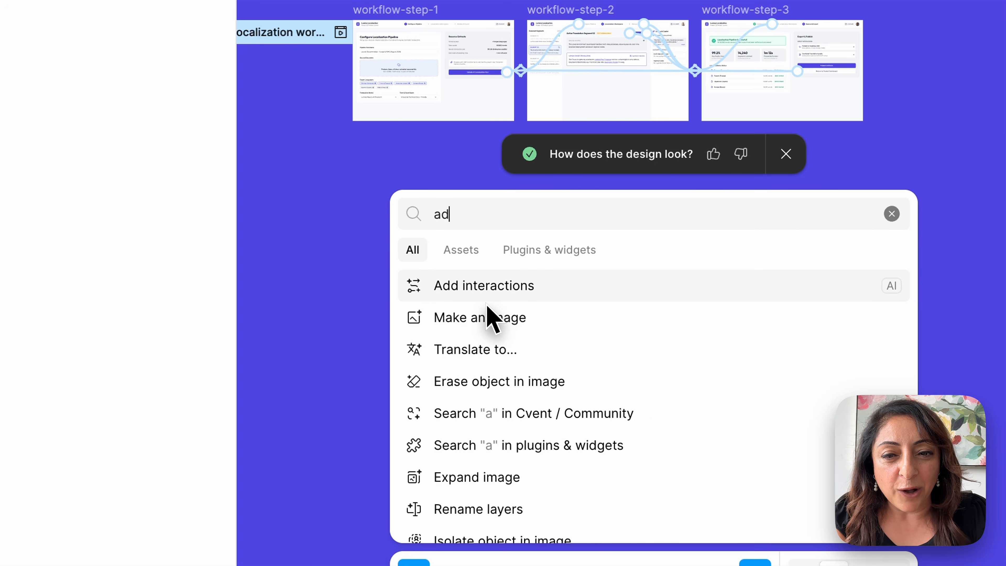
click(506, 287)
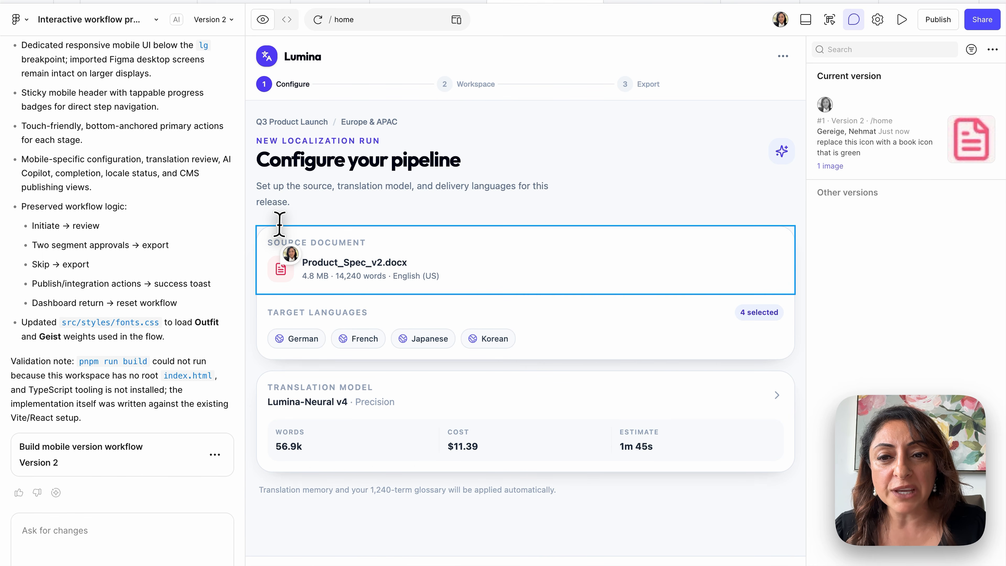
Toggle the Comments sidebar and open the comment pinned on the document icon
click(855, 20)
click(855, 20)
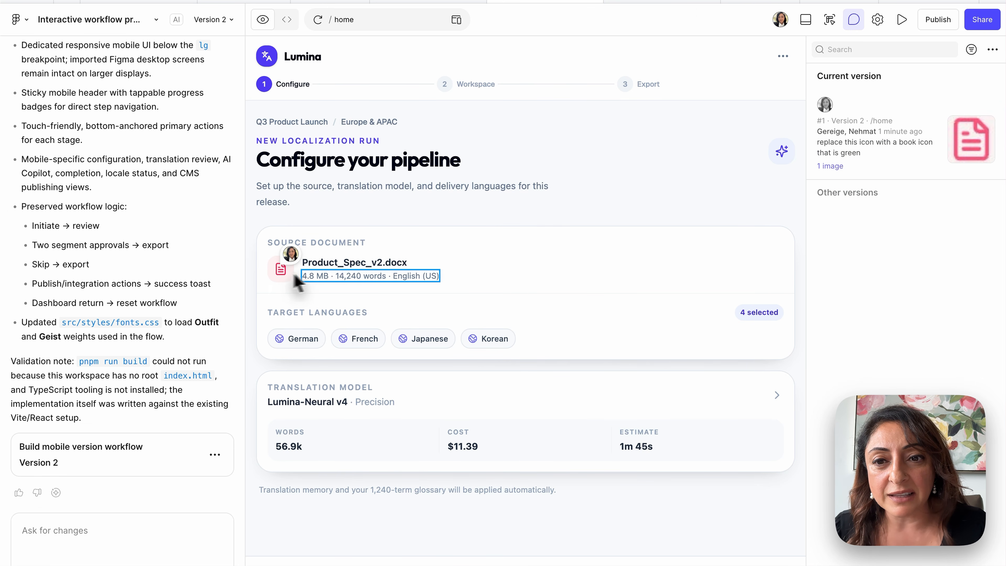
mouse_move(292, 257)
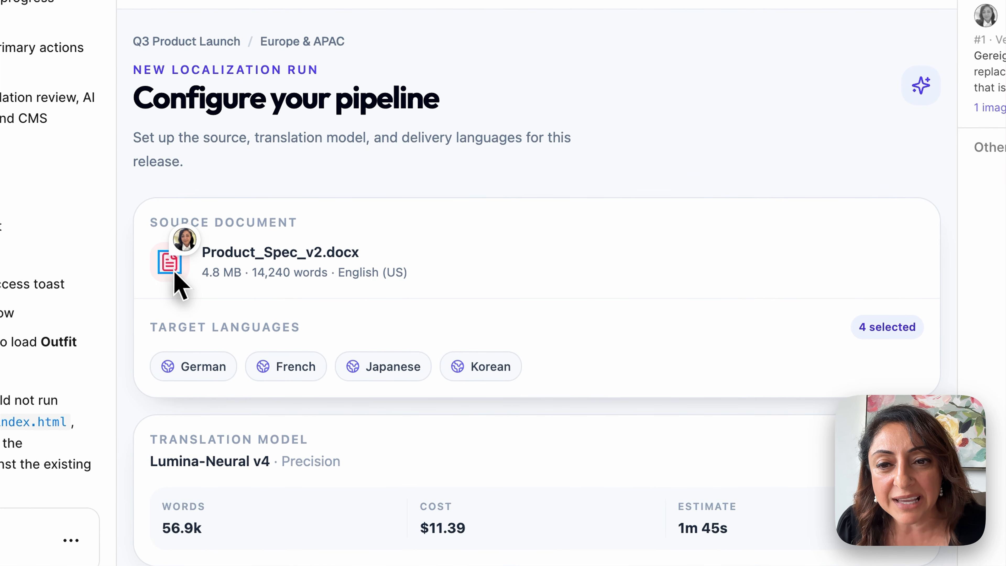
click(185, 238)
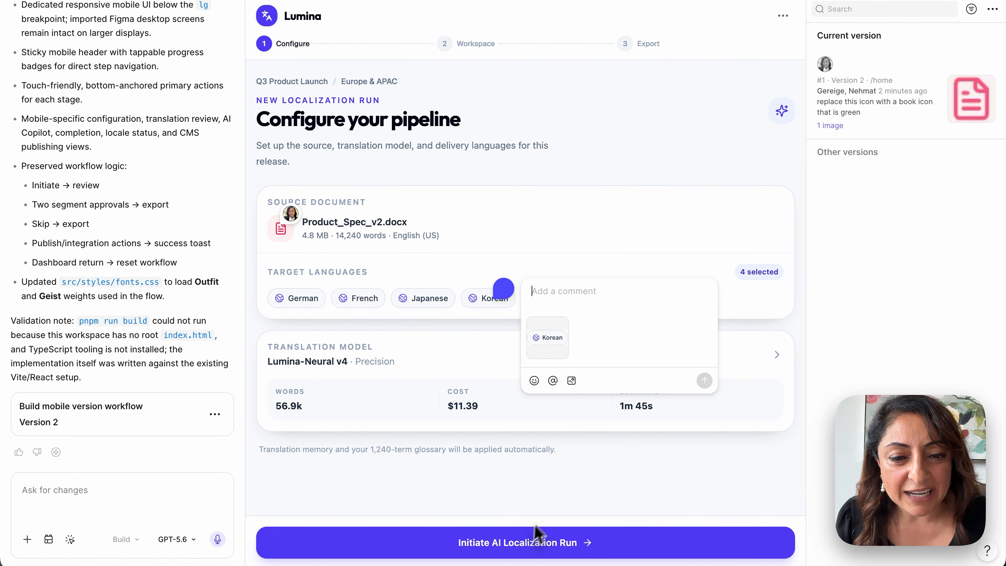
Dismiss the empty Korean comment and pin a new one on the Initiate AI Localization Run button
click(575, 526)
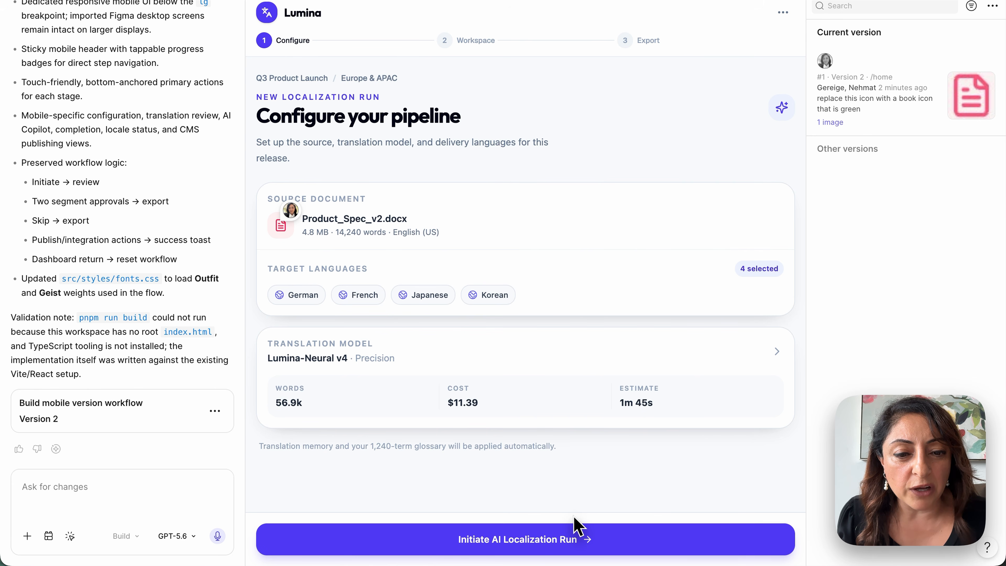
click(538, 533)
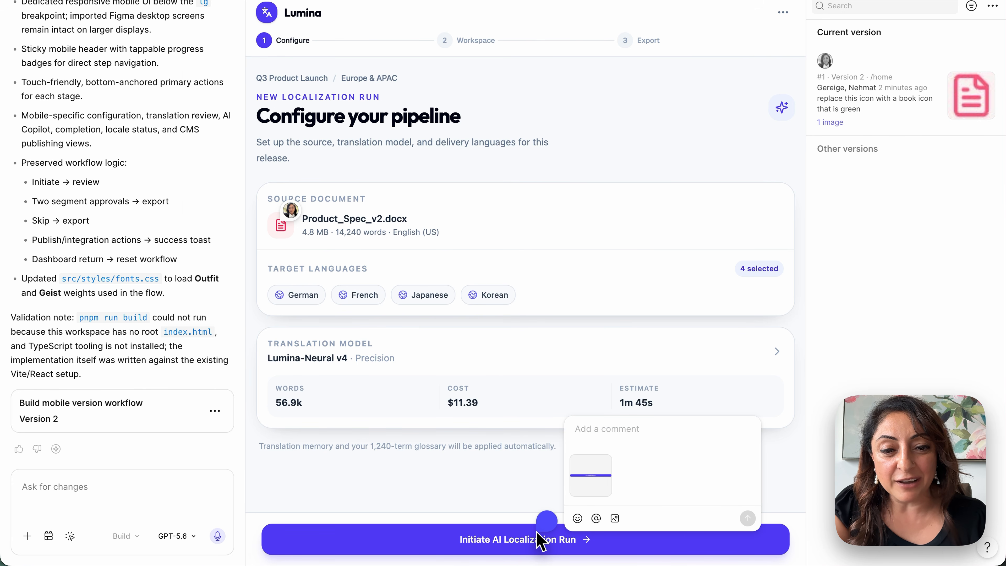
key(super+Tab)
key(super+Tab)
key(super+Tab)
key(super+Tab)
key(super+Tab)
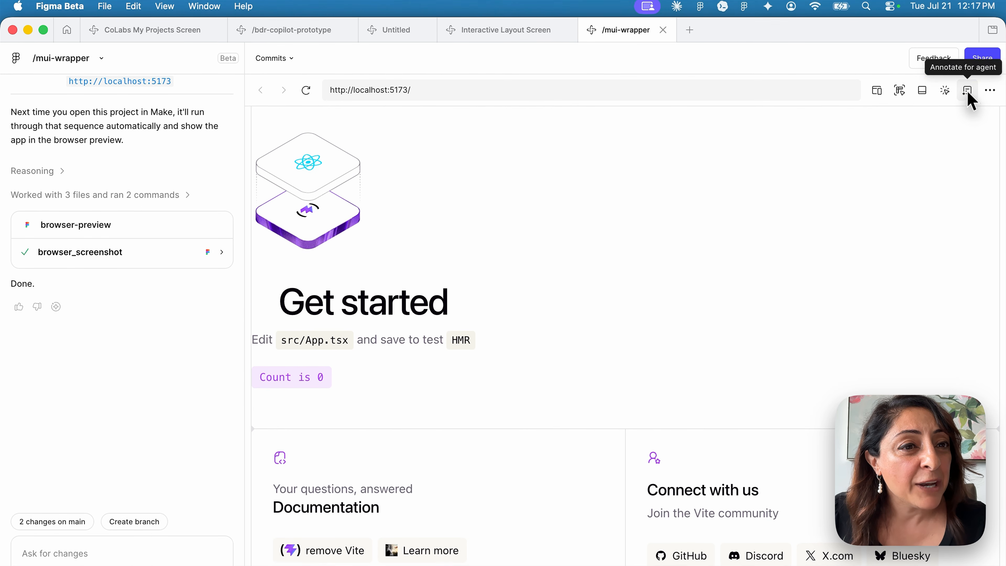
Annotate the Documentation card's icon with 'change this icon to a green book', send it, and apply it
click(968, 94)
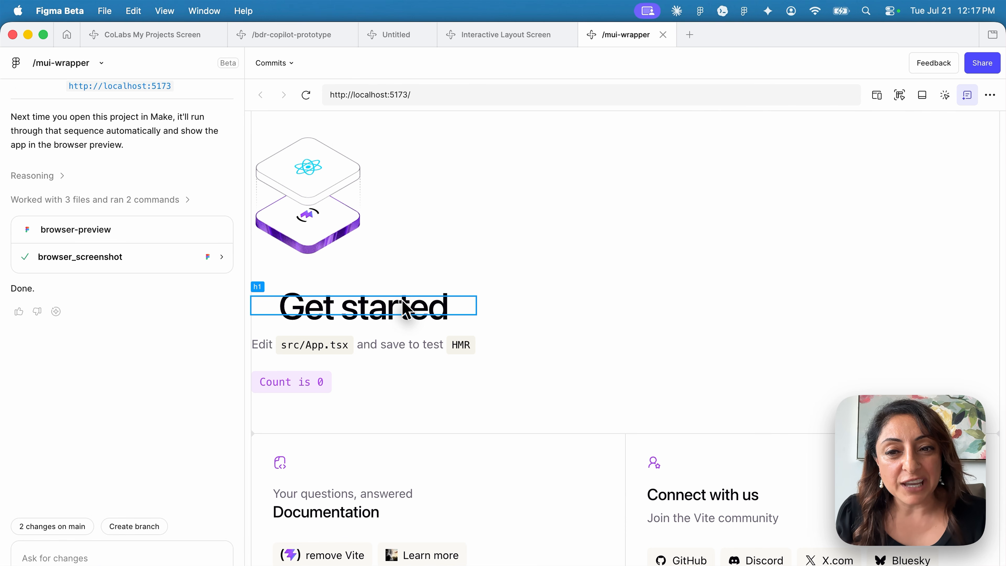
click(326, 511)
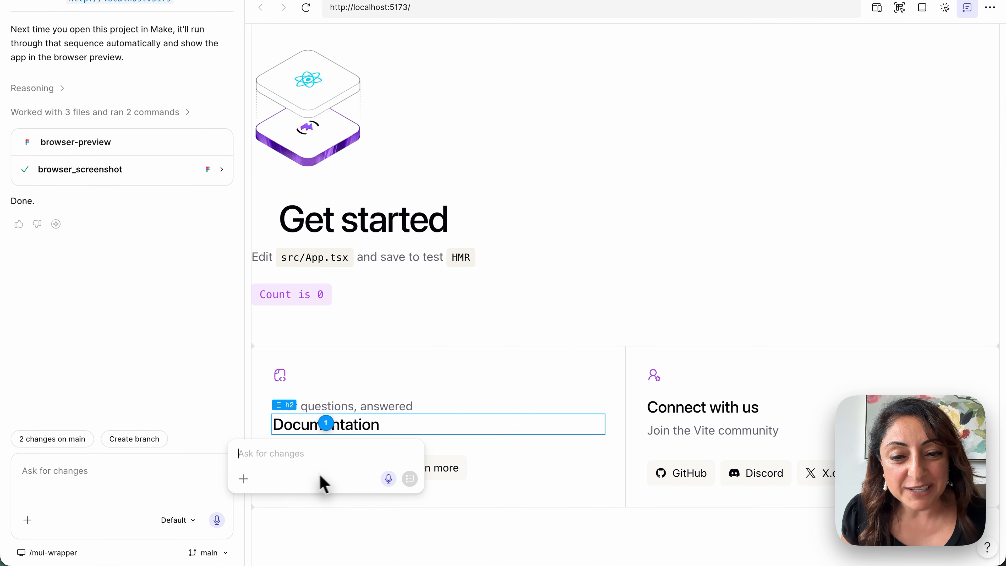
key(Escape)
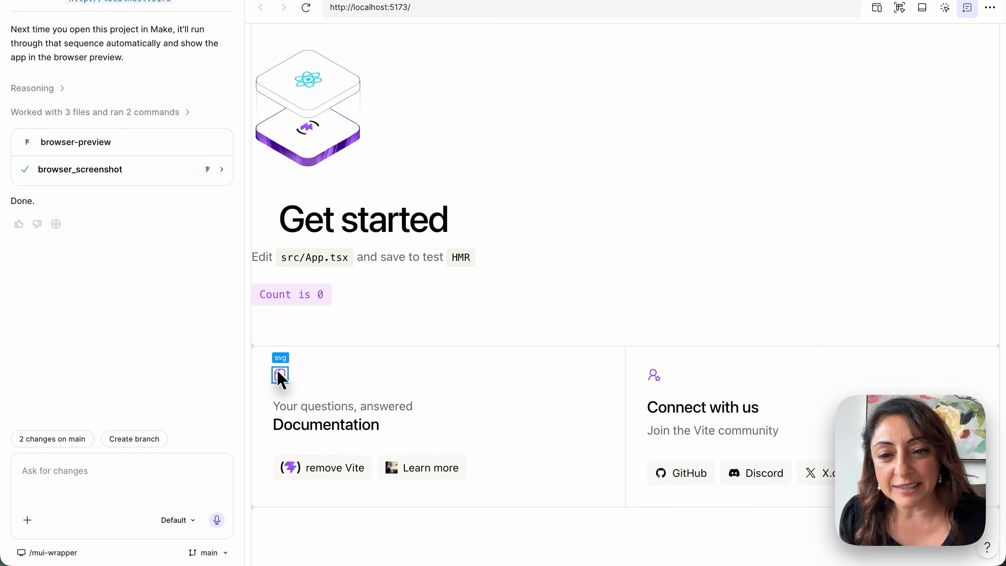
click(277, 371)
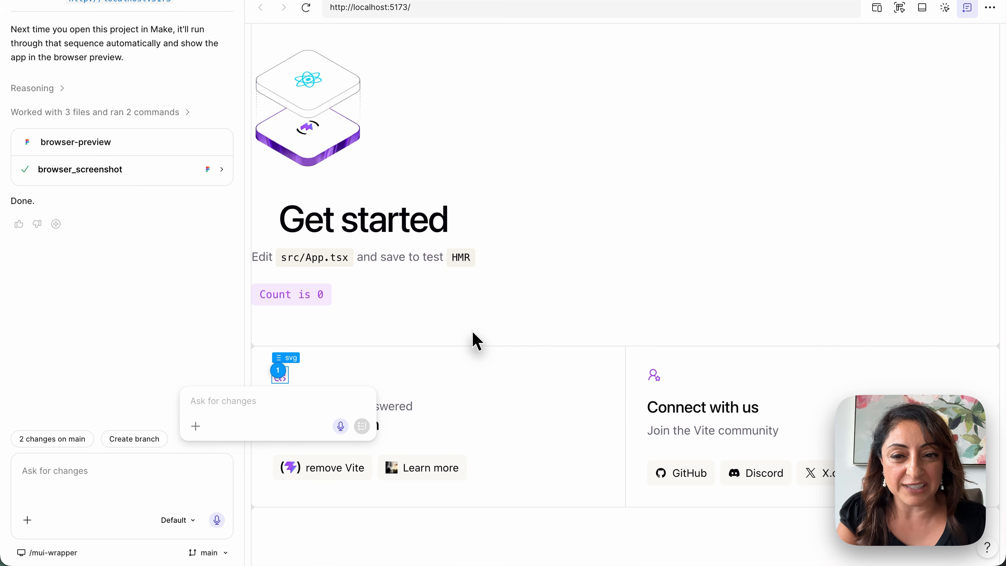
text(change this icon to a green book)
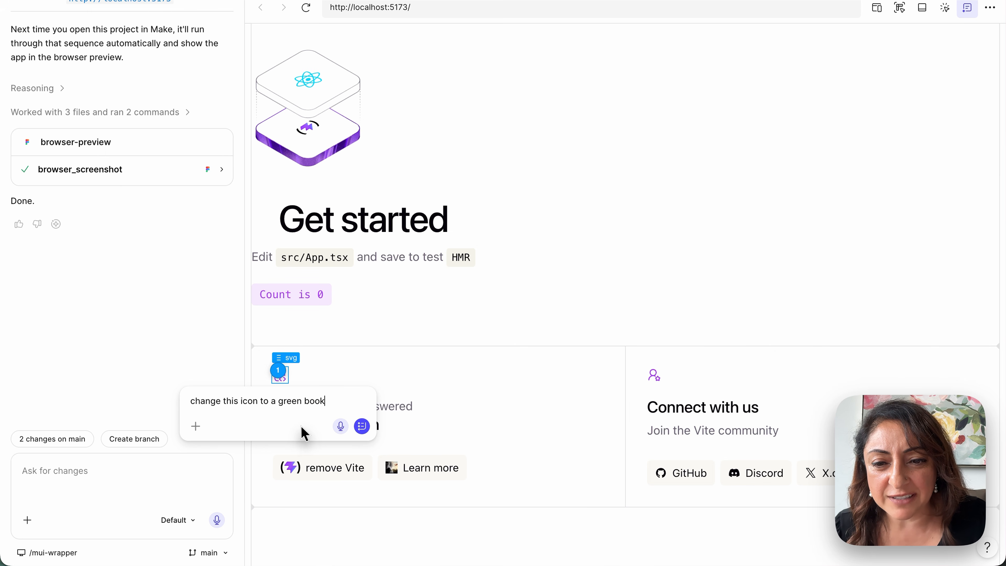
click(362, 427)
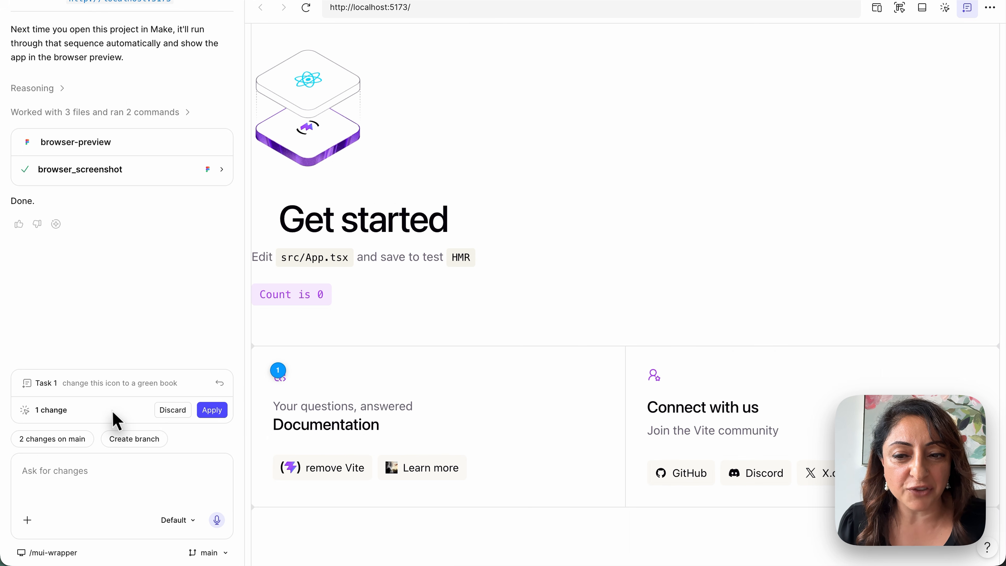
click(223, 413)
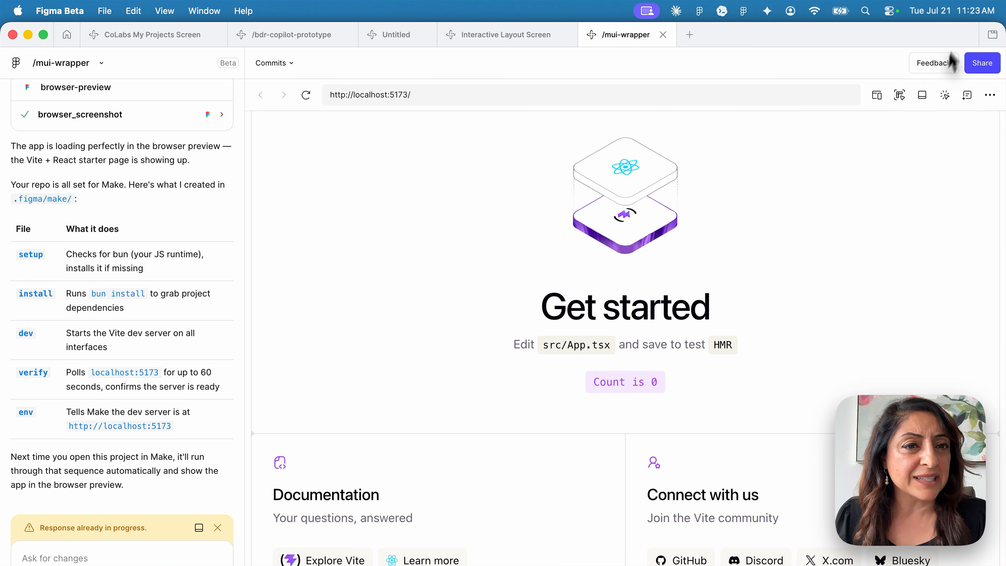
In Edit mode, set the App hero container's alignment to left
click(946, 99)
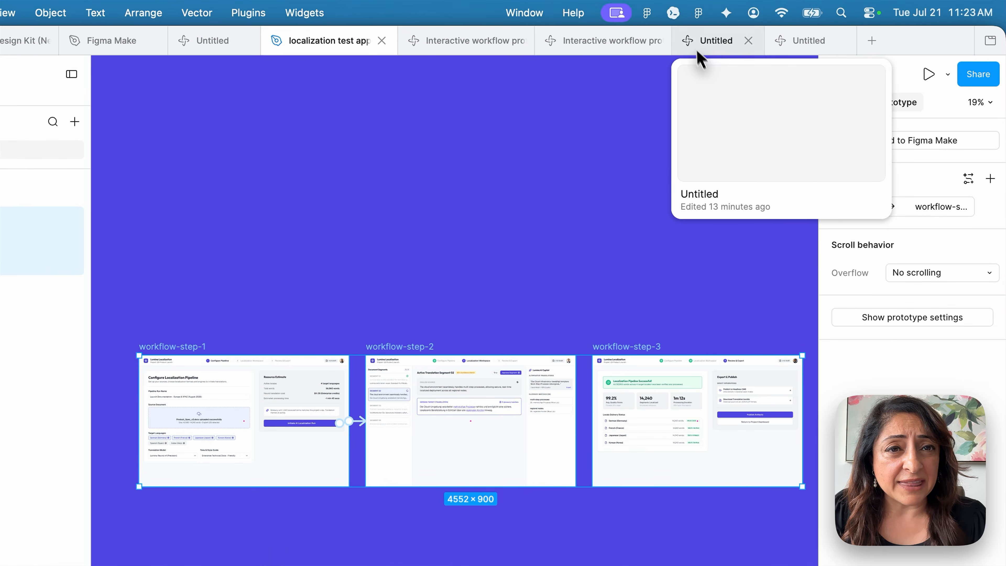
click(743, 39)
click(528, 38)
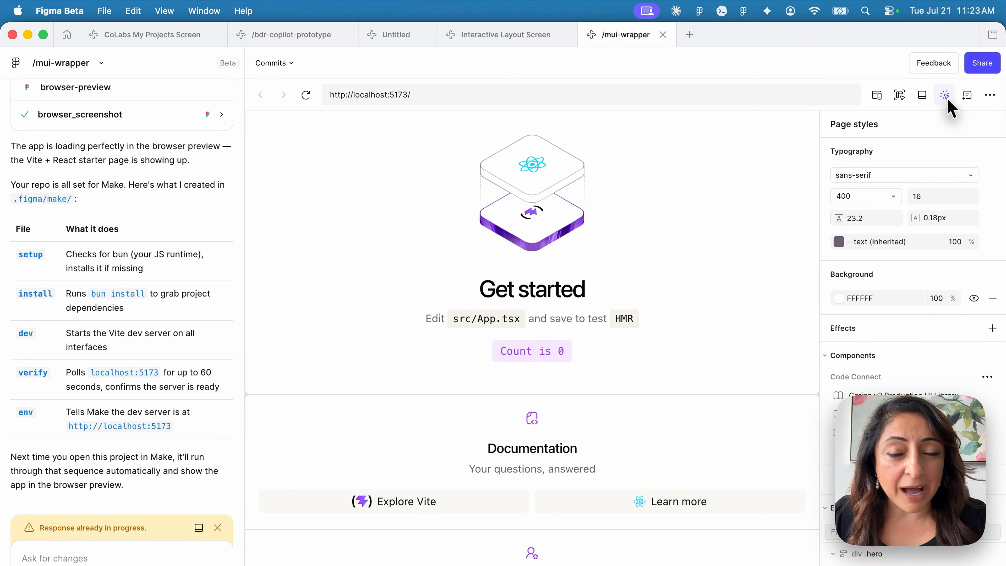
click(946, 97)
click(701, 286)
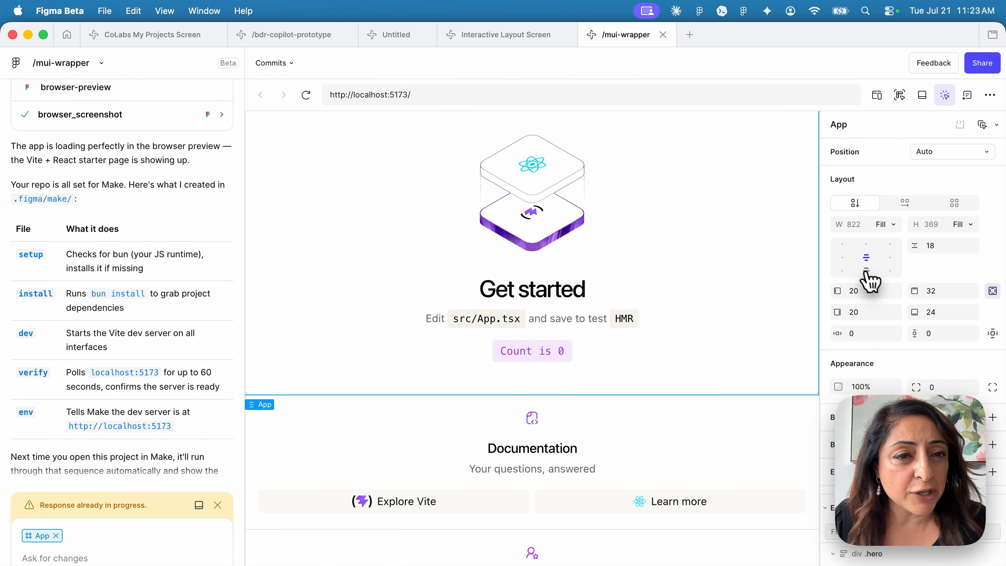
click(843, 257)
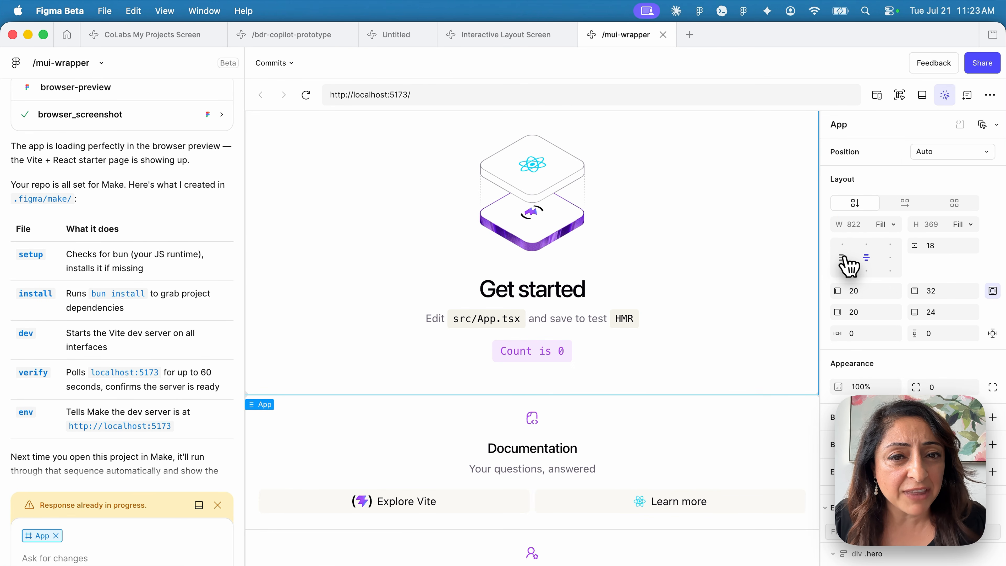
click(866, 258)
click(843, 258)
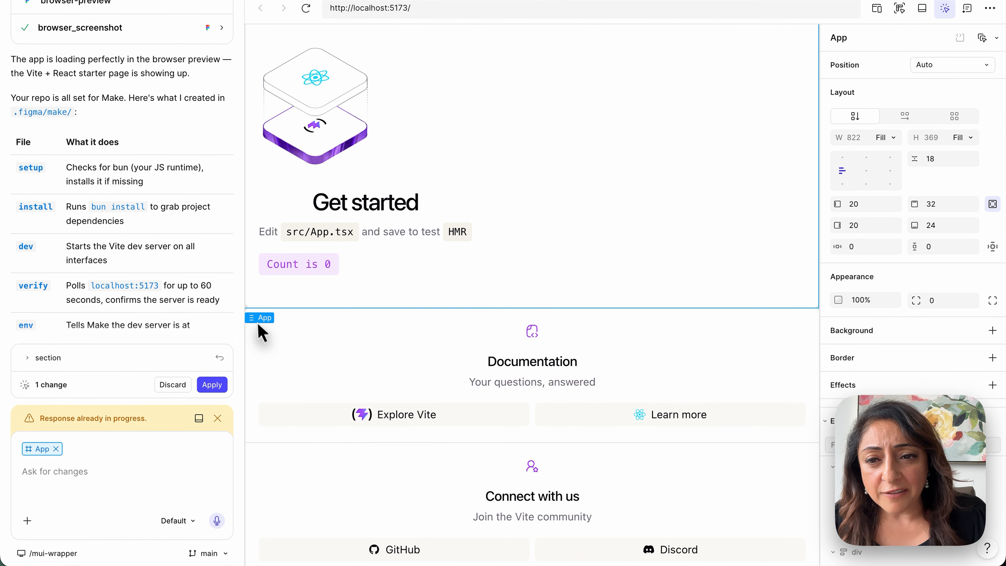
Relabel Explore Vite, upload a Desktop image for the Learn more icon, and move the subtitle above Documentation
click(397, 419)
click(397, 416)
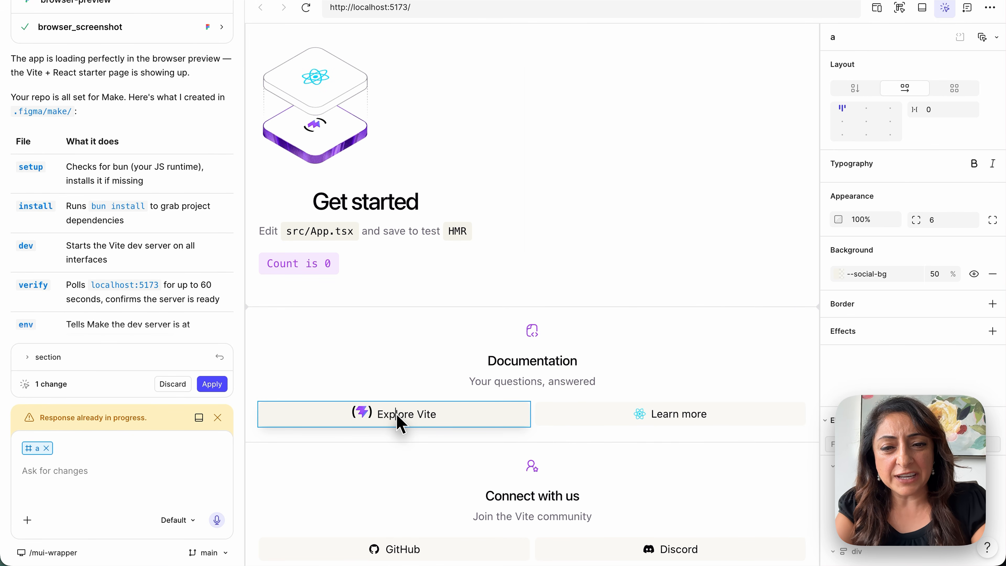
click(640, 414)
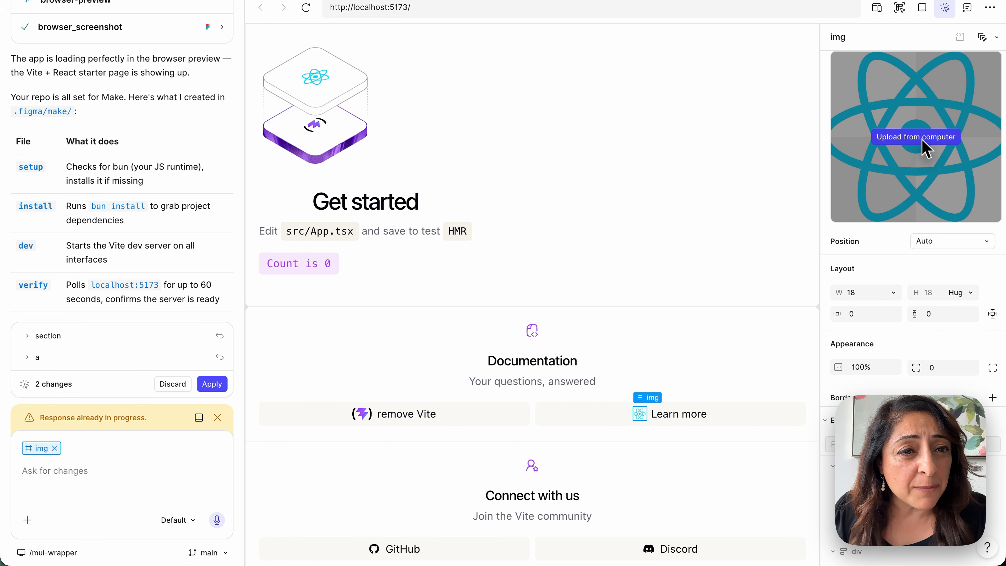
click(923, 138)
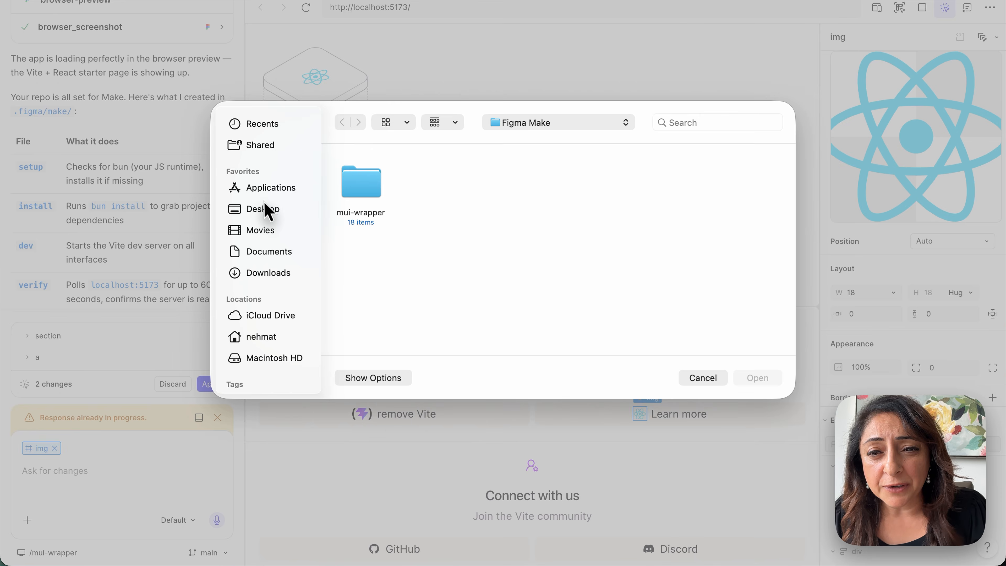
click(264, 207)
click(518, 270)
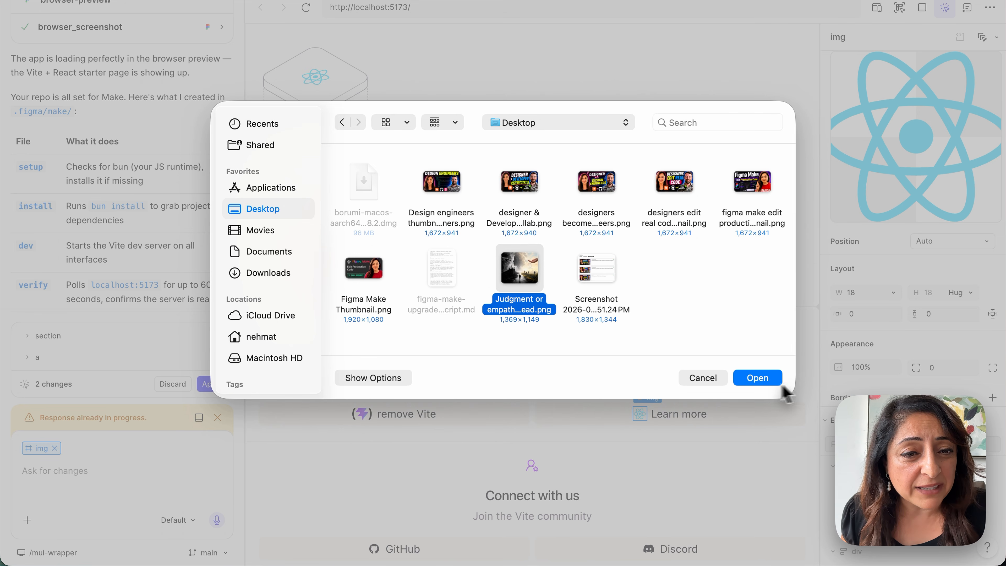
click(752, 379)
drag(262, 363, 253, 323)
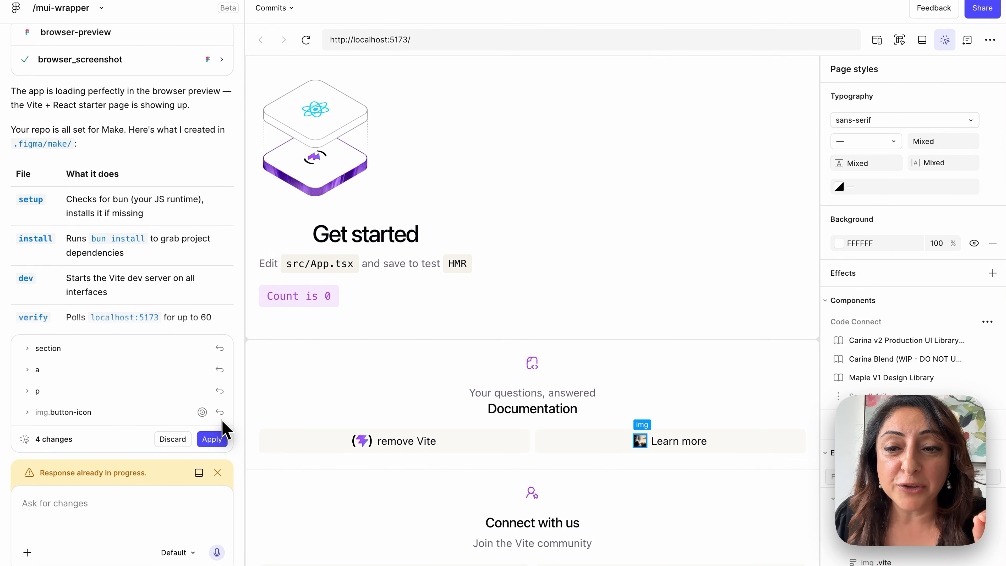
Apply the four pending edits, then try annotating the Get started heading before dismissing it
click(214, 438)
click(968, 40)
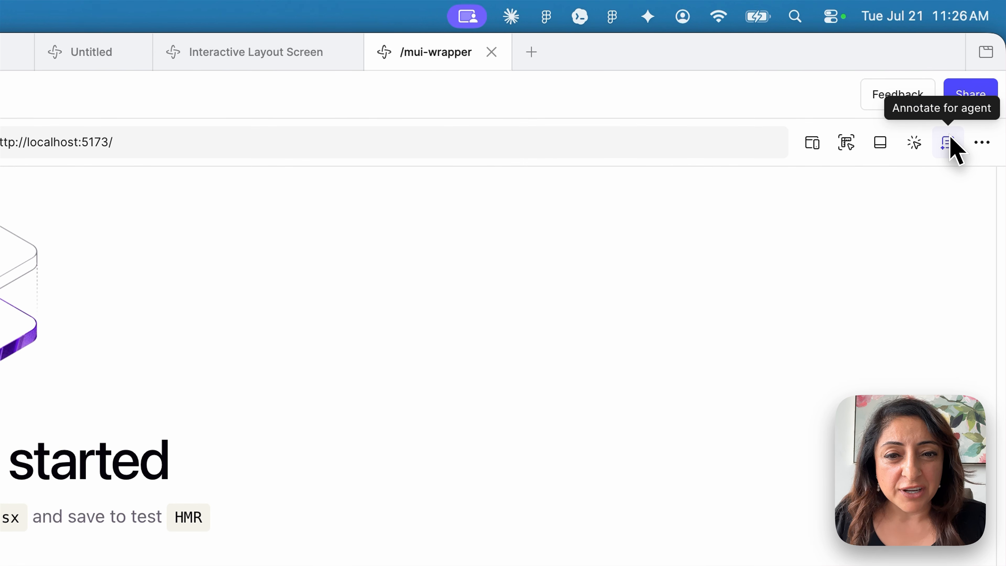
click(135, 467)
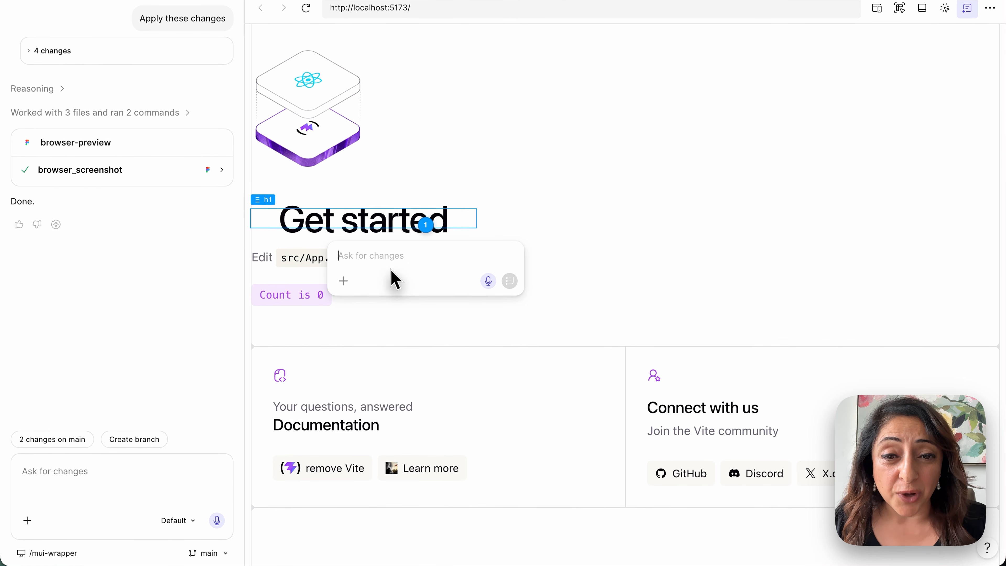
click(451, 318)
click(135, 348)
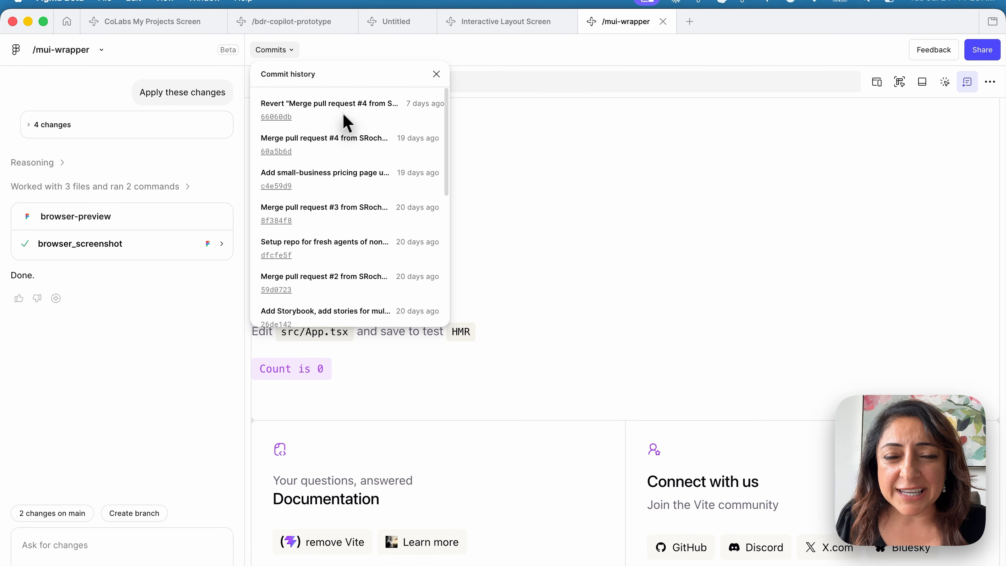
Scroll through the commit history and close it
scroll(337, 265, down, 5)
scroll(342, 266, up, 5)
click(511, 309)
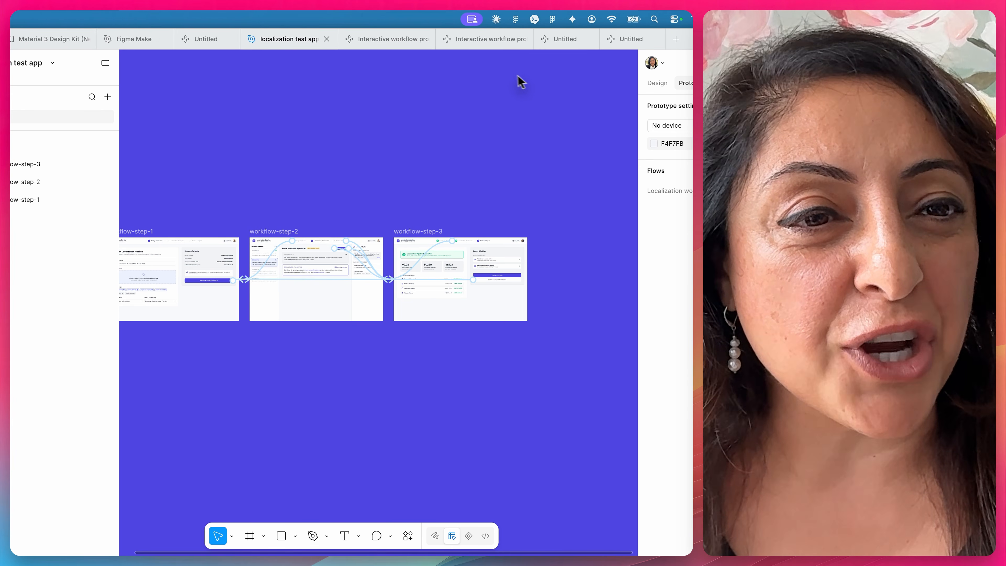
Focus the Figma file and select workflow-step-1 to workflow-step-3 in the Layers panel
click(356, 224)
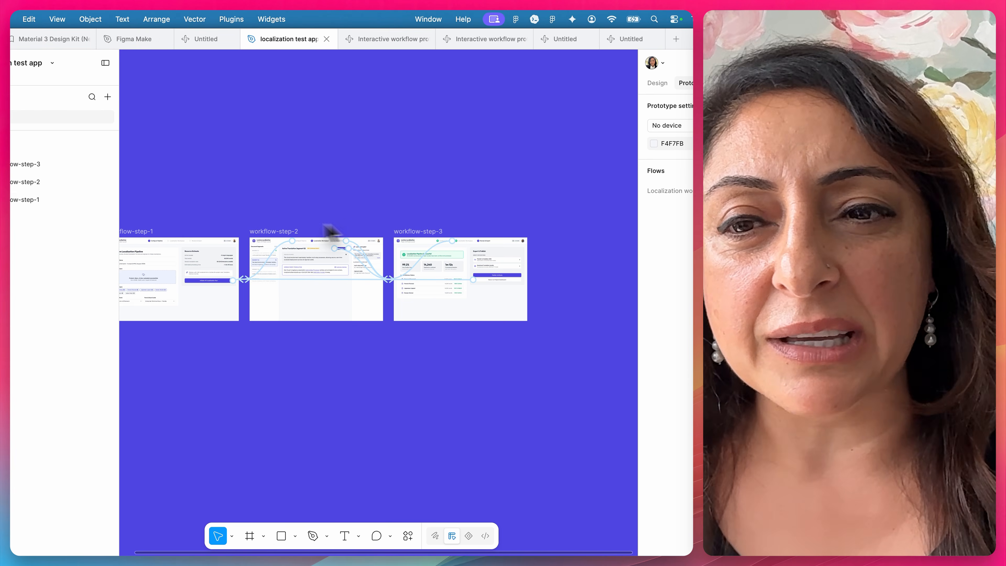
click(36, 168)
shift+click(40, 198)
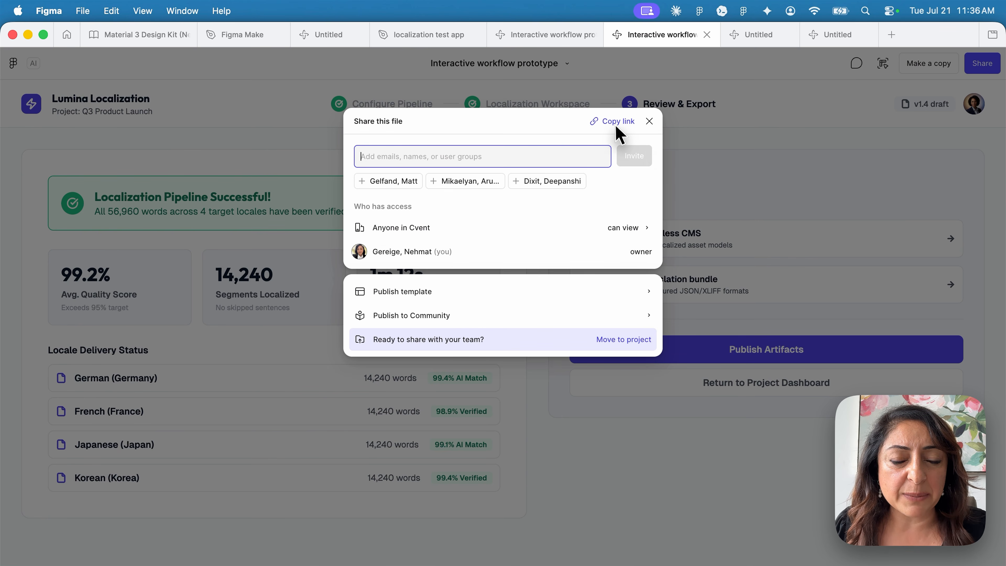
Close Figma's Share dialog and switch to Claude's Lumina localization prototype
click(650, 121)
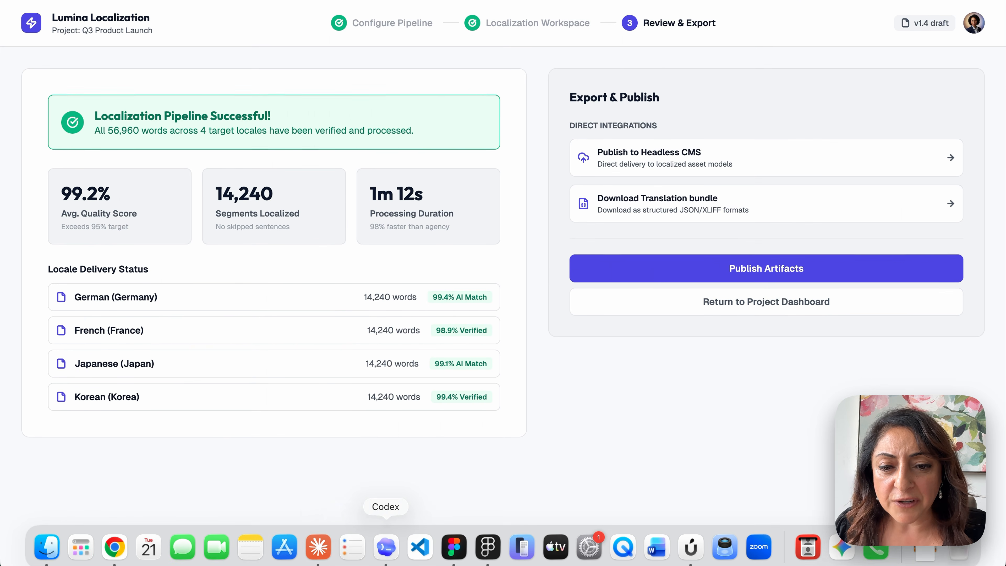
click(320, 547)
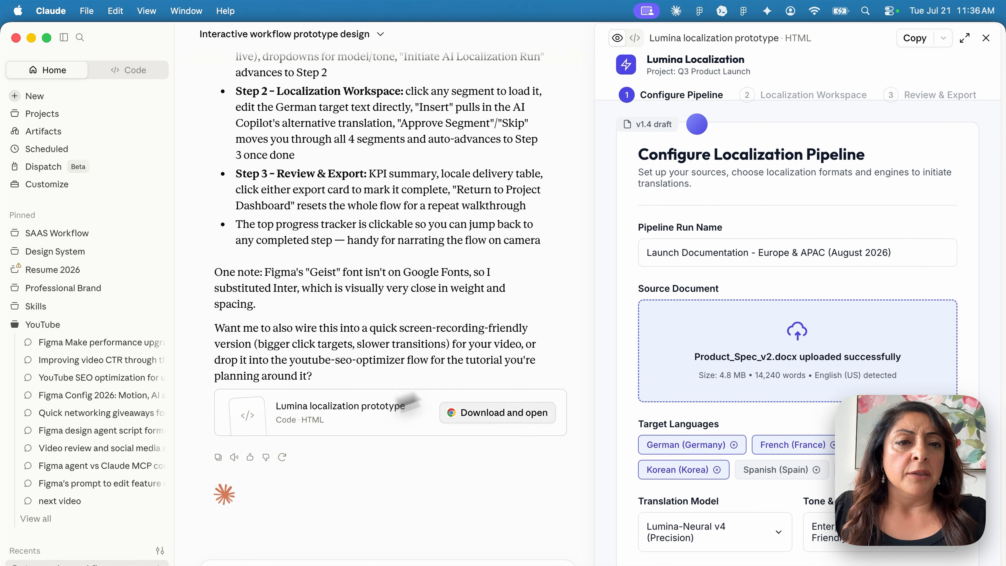
Show the artifact's Download as HTML and Publish artifact options
click(943, 38)
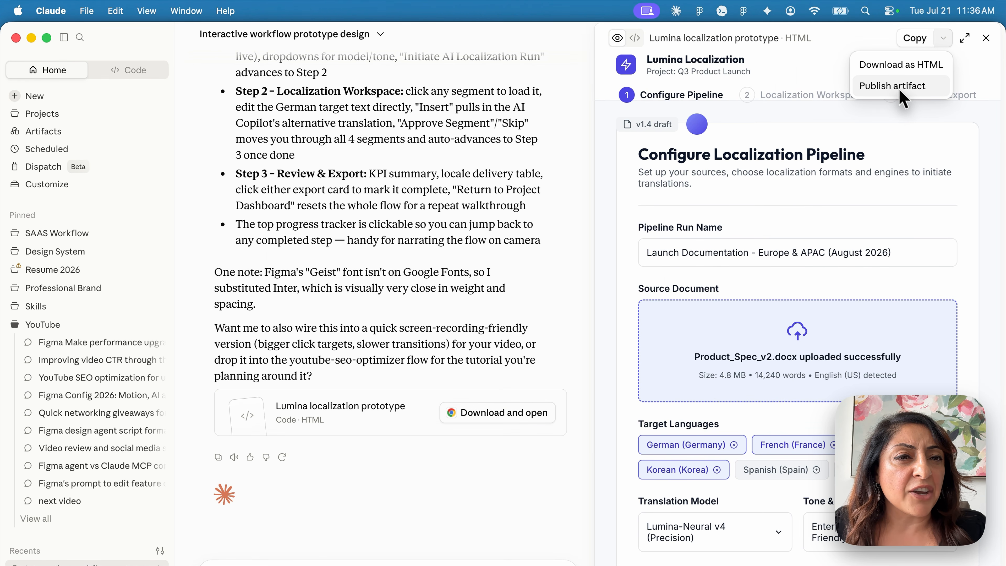